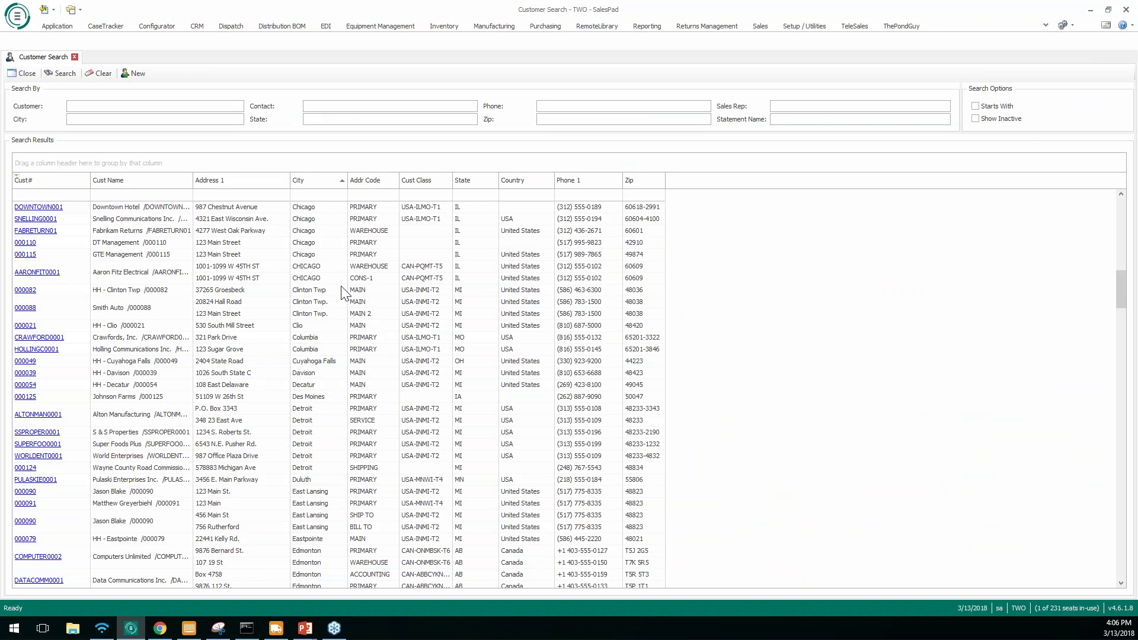
- Search for customers matching Auto and narrow the results to phone numbers containing 989
scroll(341, 293, "down", 1)
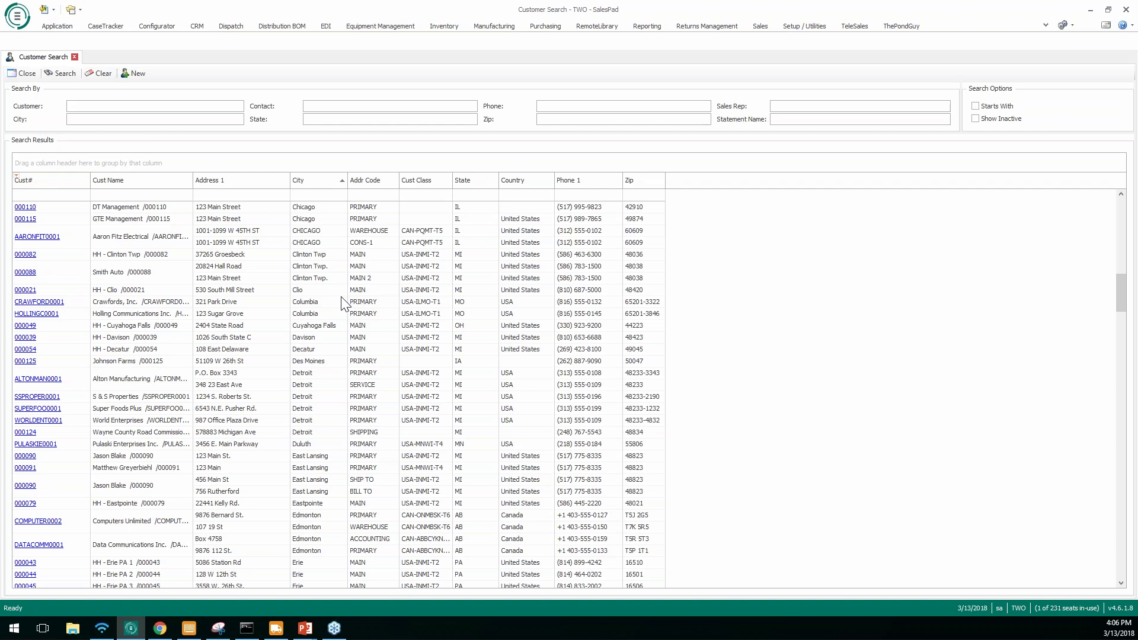
scroll(342, 302, "down", 10)
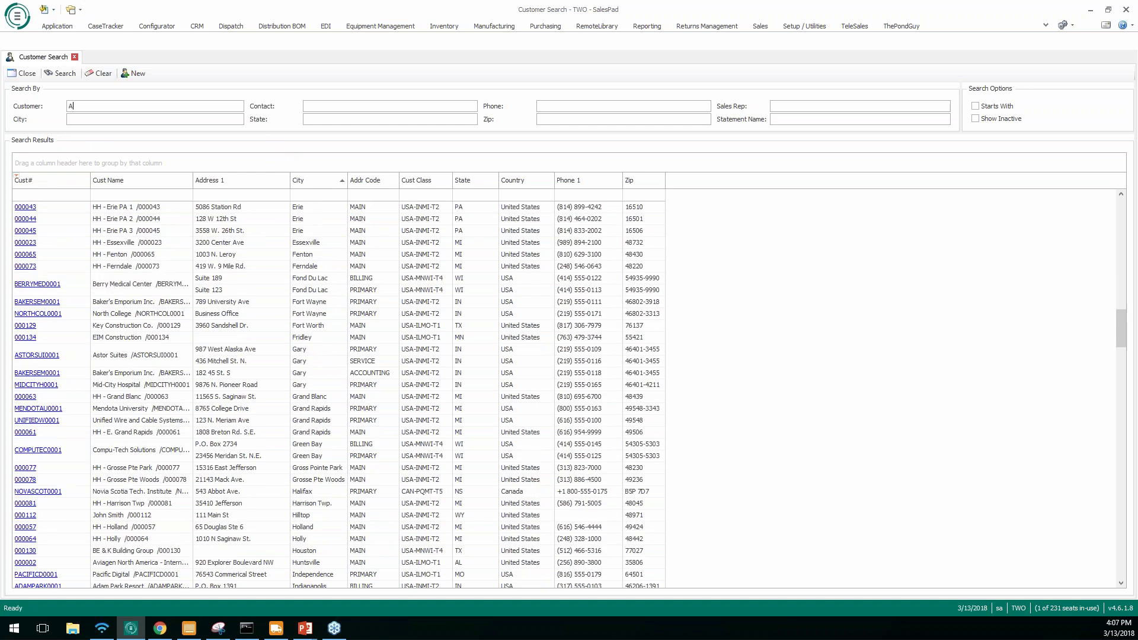
type("to")
key("Return")
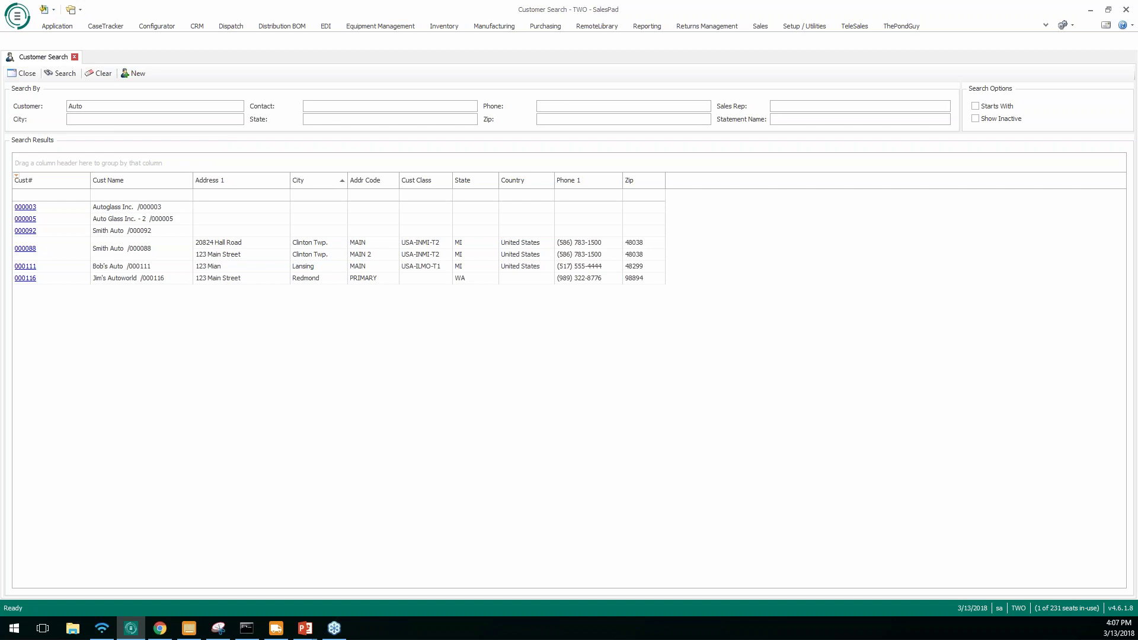
type("989")
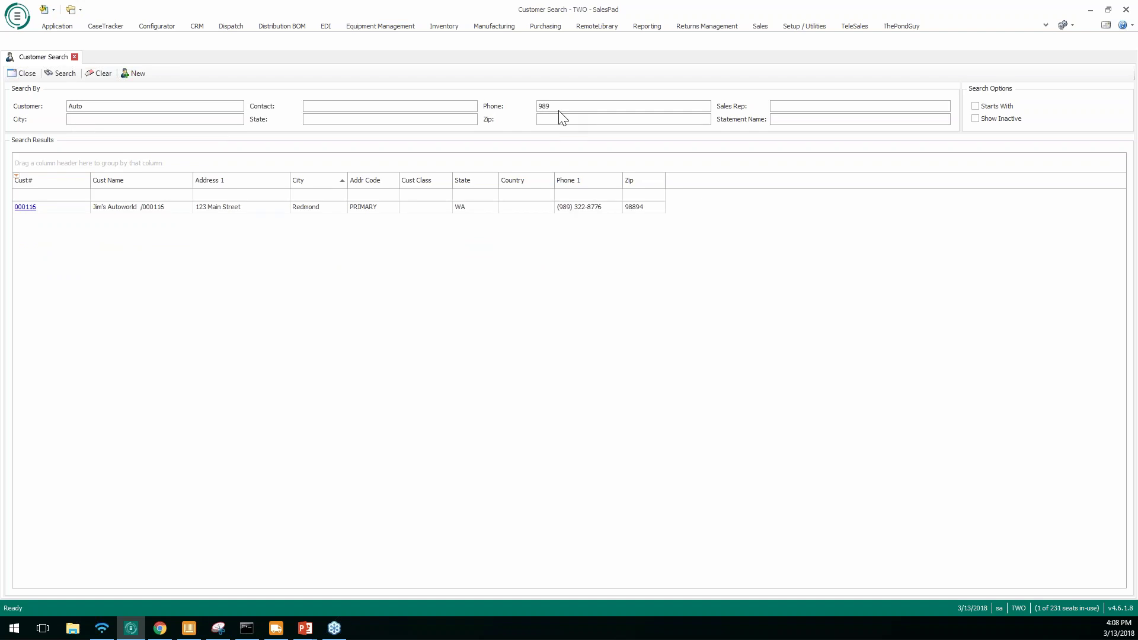
- Remove the phone and customer search criteria and rerun the search to list all customers
left_click_drag(558, 110, 526, 104)
key("BackSpace")
left_click_drag(86, 106, 38, 114)
key("BackSpace")
key("Return")
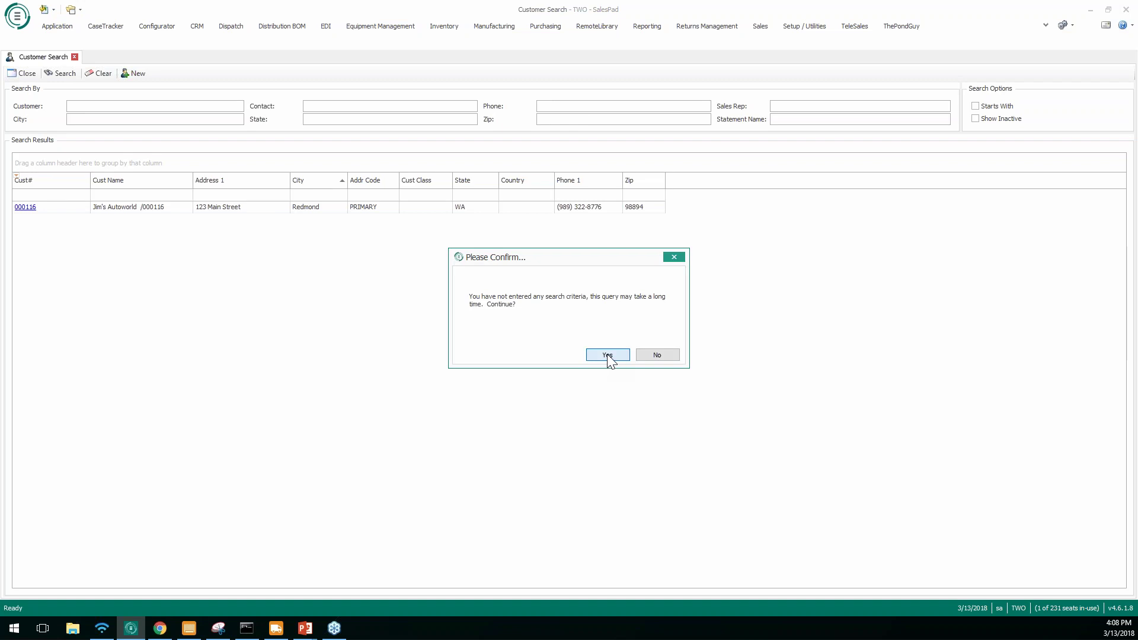
left_click(607, 355)
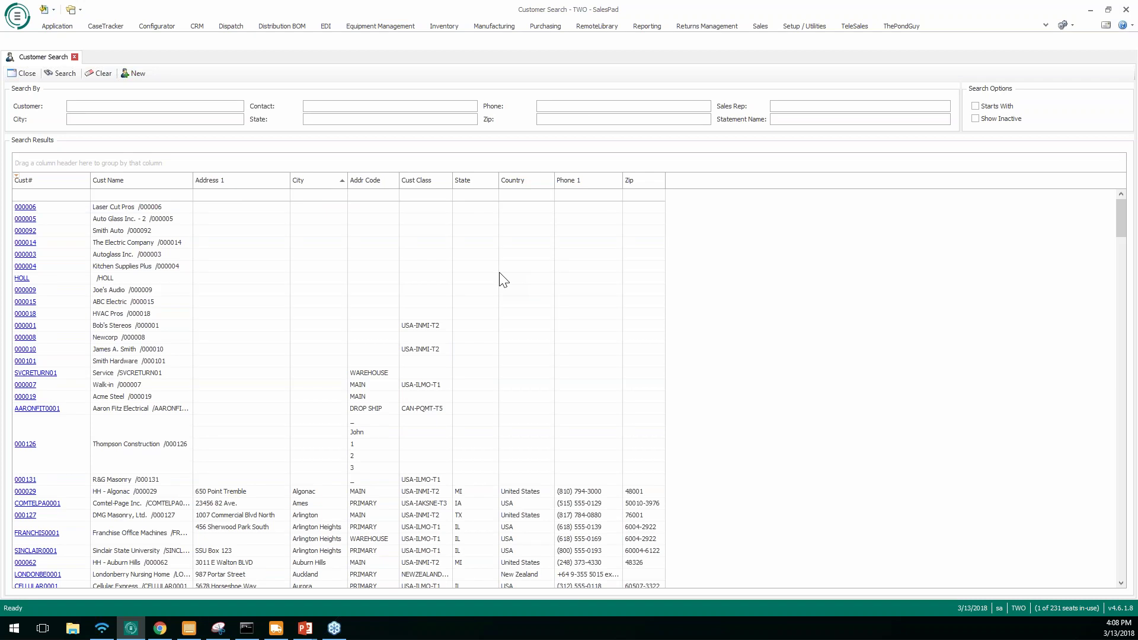
- Filter the results grid to address 123 Main, state WA and phone 989, and clear the filters
scroll(499, 272, "down", 7)
left_click(76, 199)
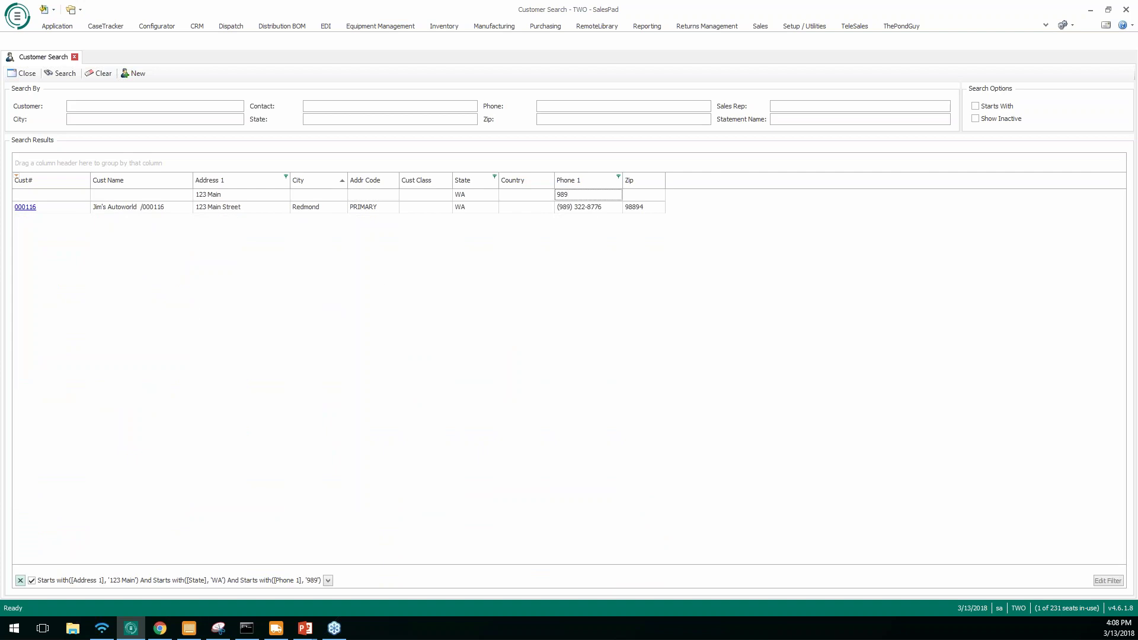
left_click(20, 581)
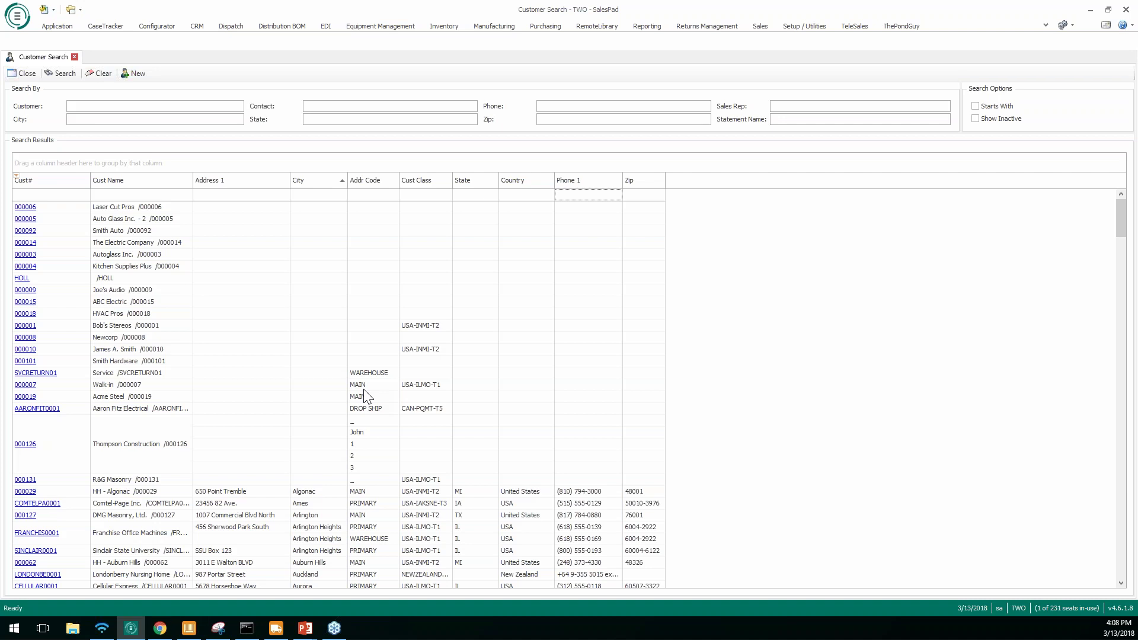
scroll(366, 396, "down", 2)
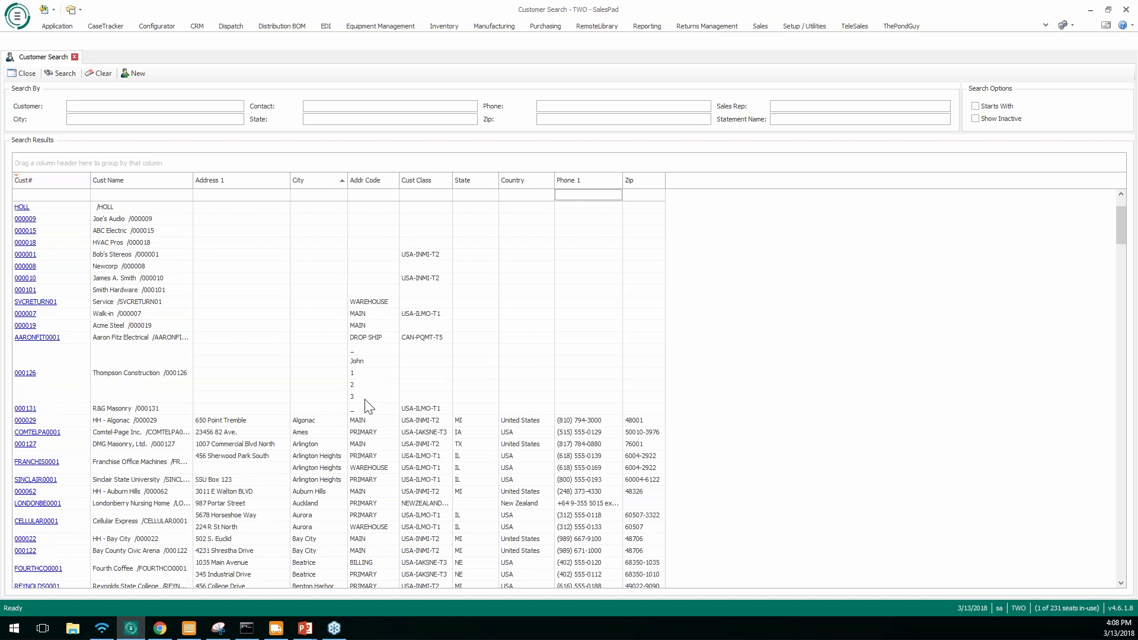
scroll(367, 406, "down", 6)
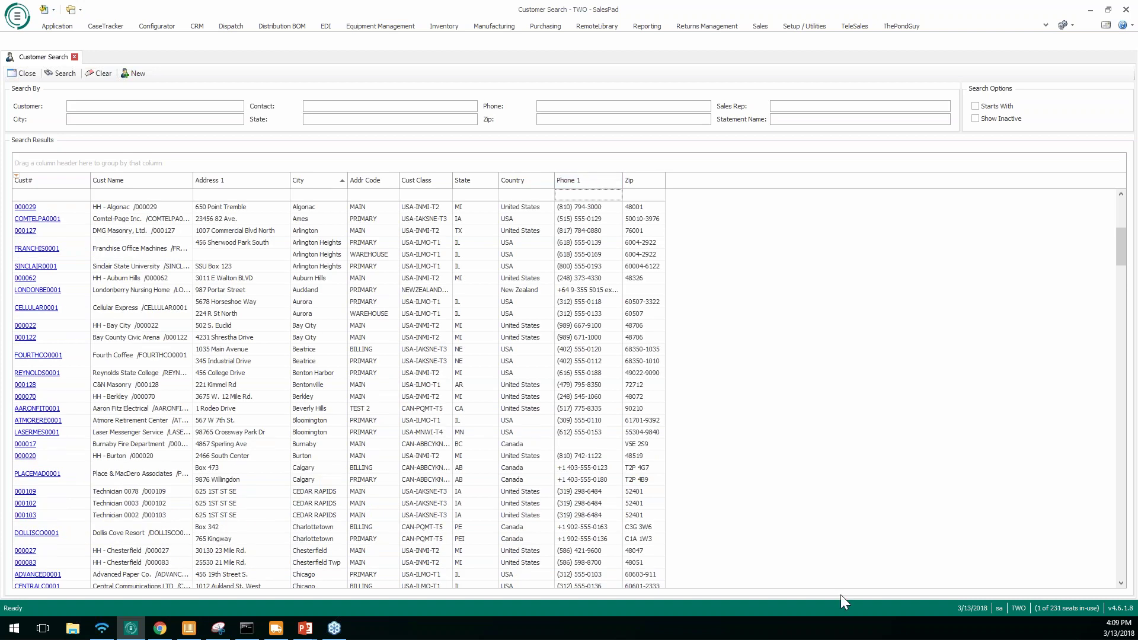
left_click(644, 515)
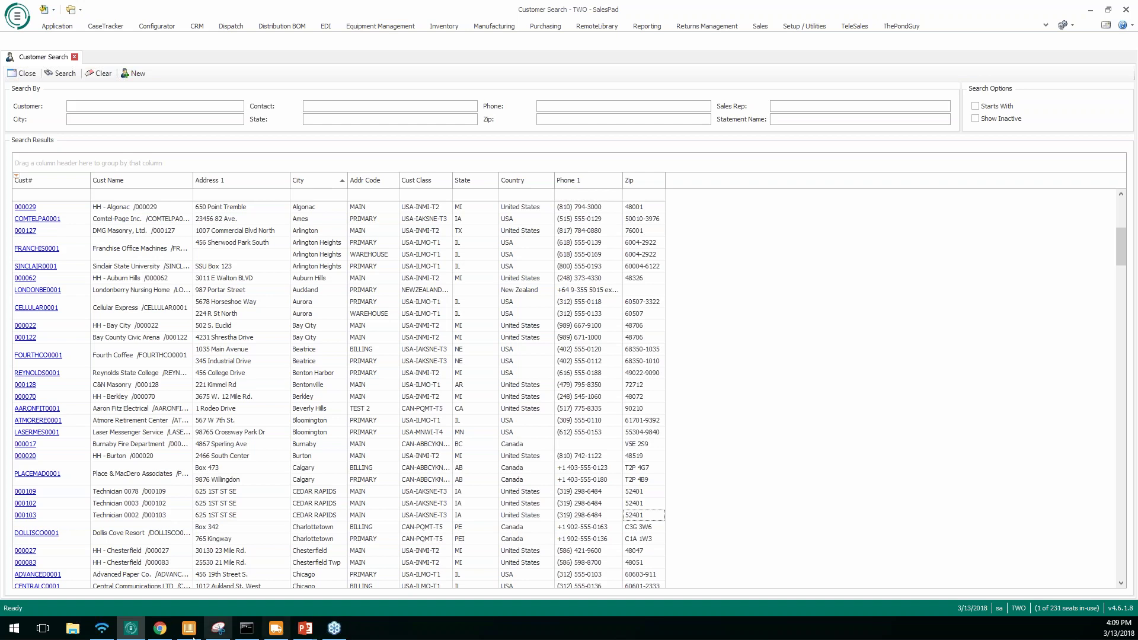
right_click(287, 181)
key("Escape")
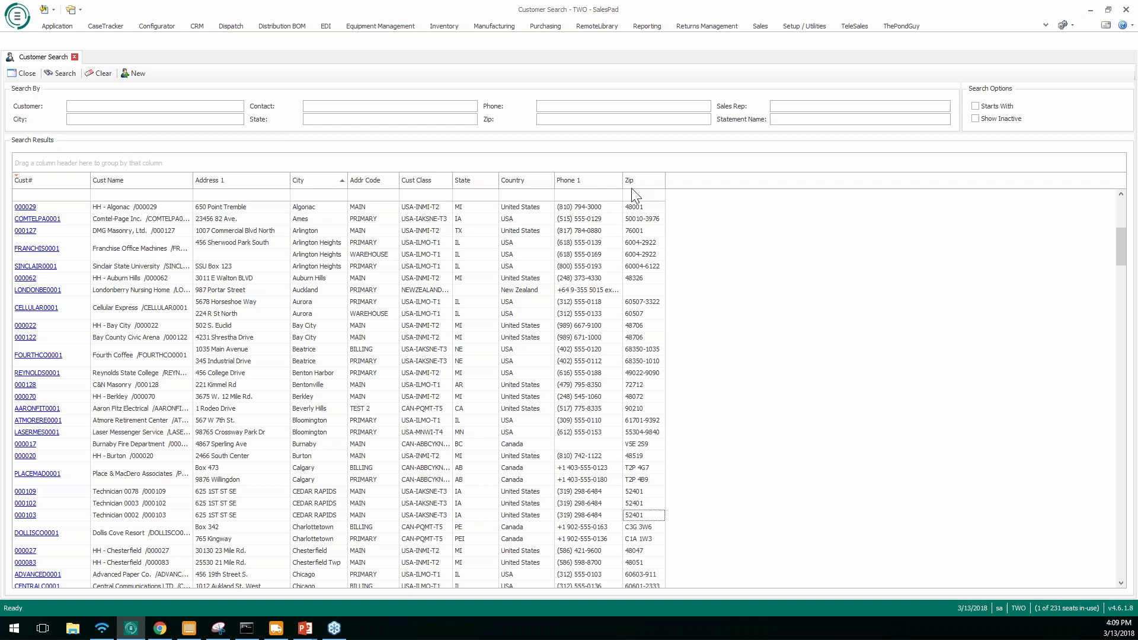
- Move the Zip column to the front of the results grid, ahead of Cust#
left_click_drag(641, 184, 136, 200)
left_click_drag(135, 201, 136, 200)
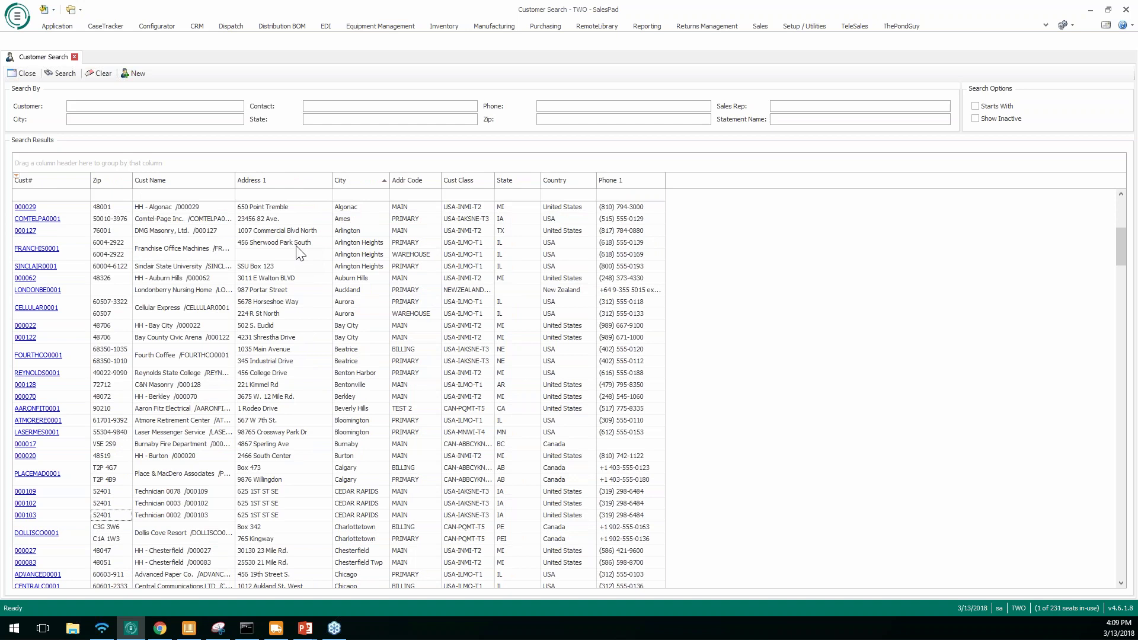
left_click_drag(97, 180, 15, 180)
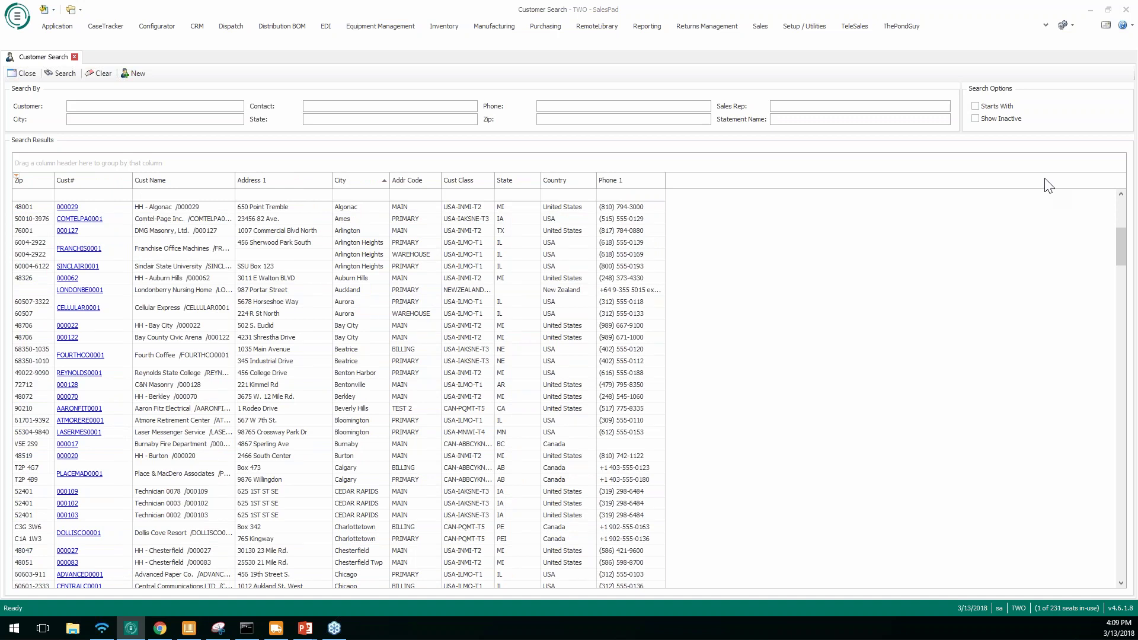
- Add the hidden Channel column between City and Addr Code and filter it by Direc
left_click_drag(828, 182, 865, 167)
left_click_drag(865, 168, 734, 138)
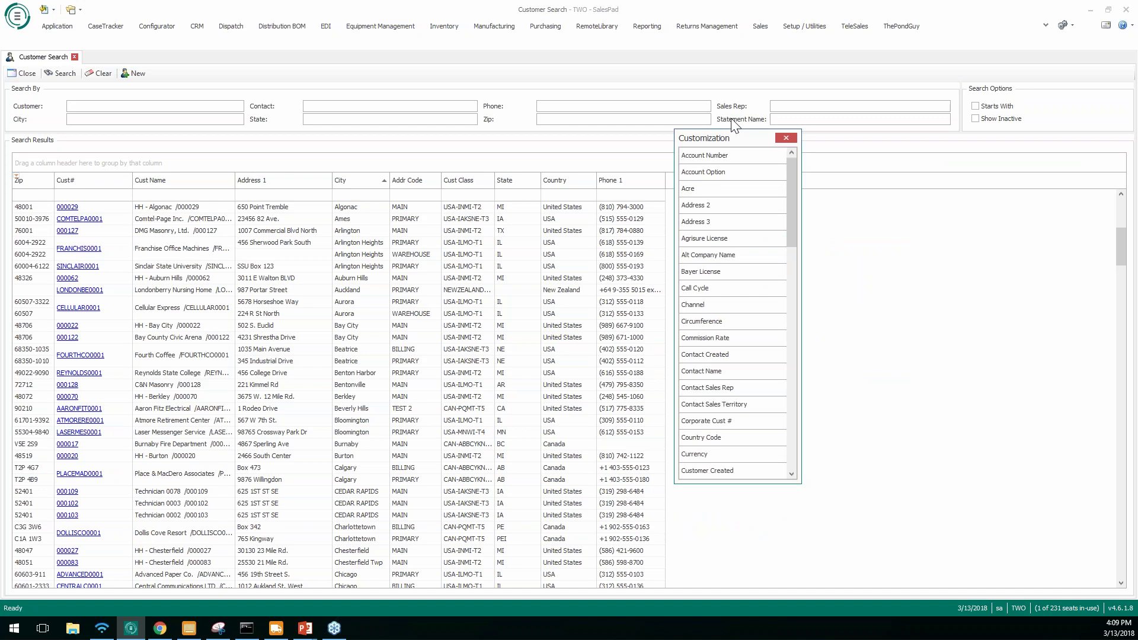
left_click_drag(735, 138, 659, 118)
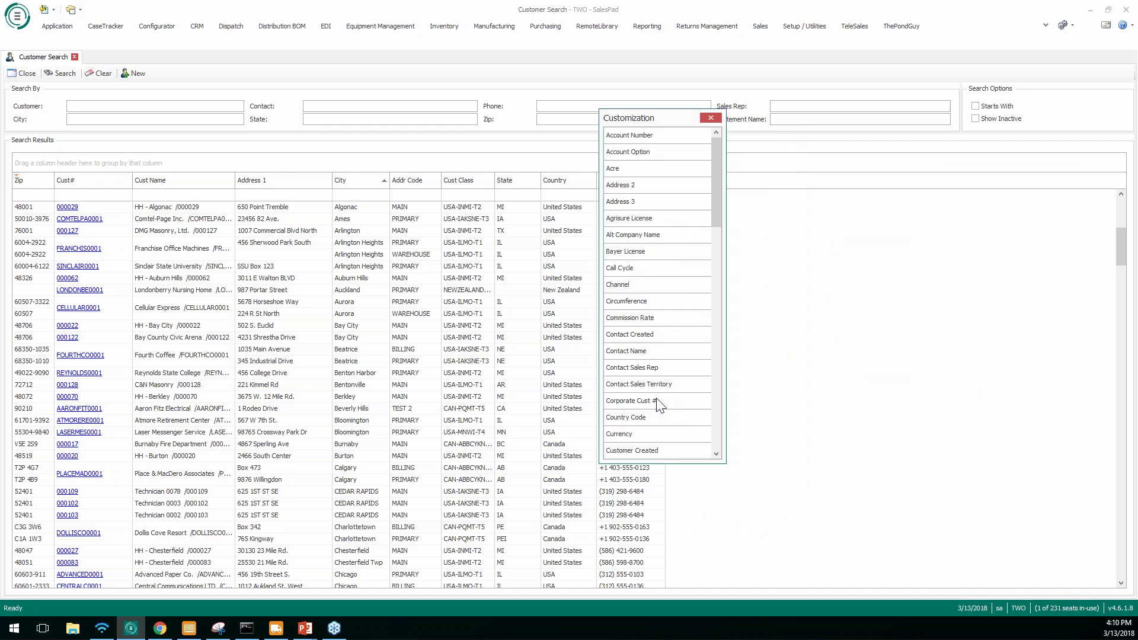
left_click_drag(619, 285, 399, 188)
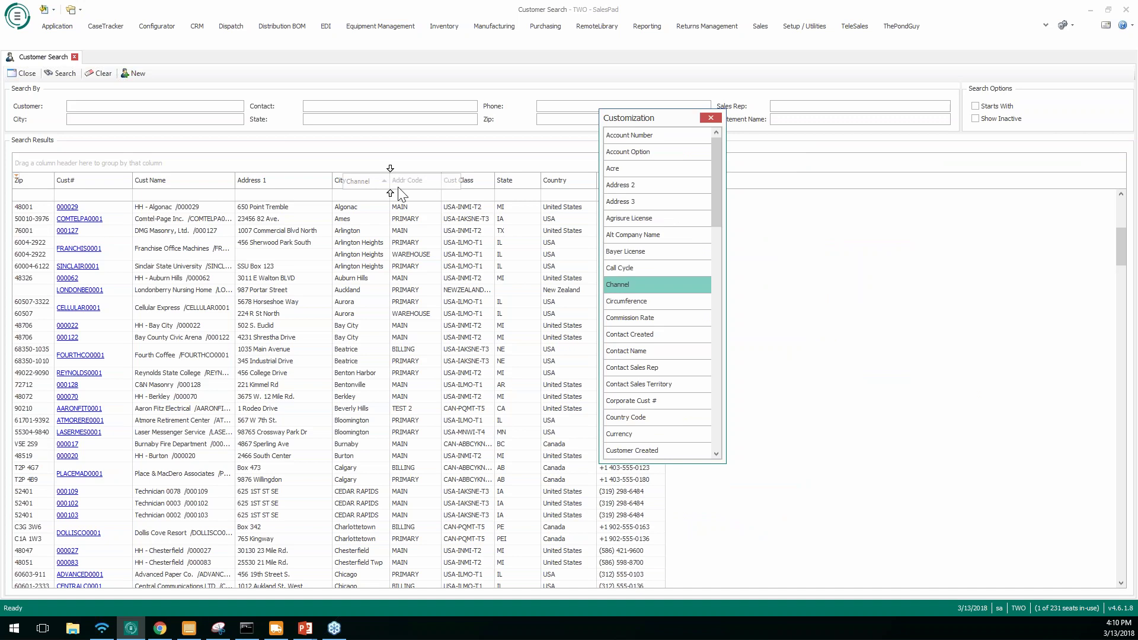
left_click_drag(399, 189, 403, 189)
left_click(439, 195)
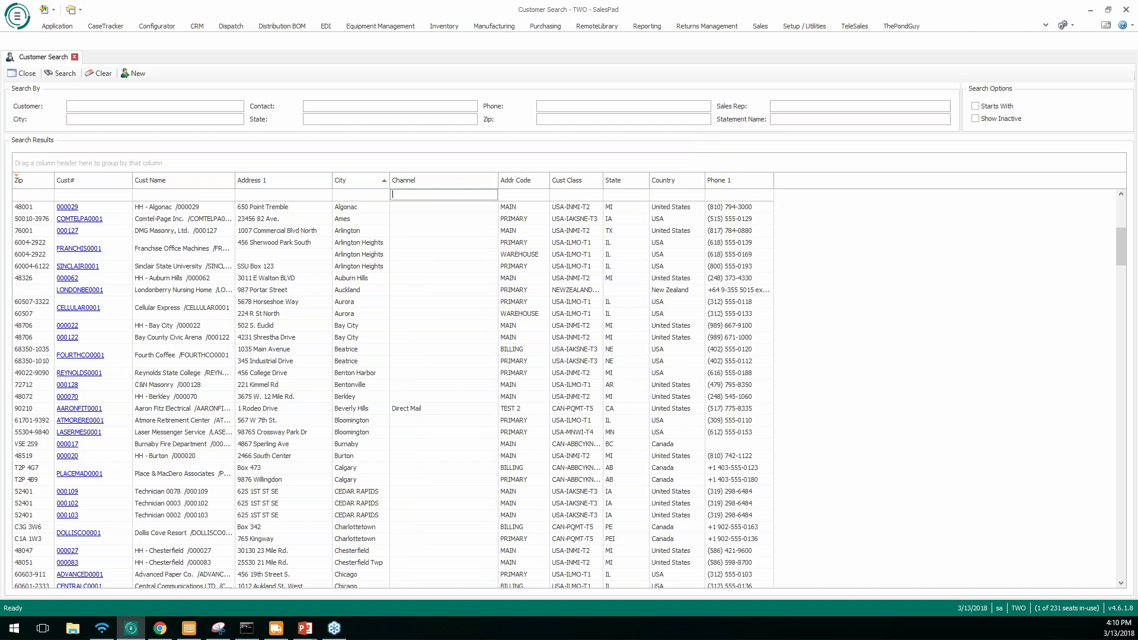
type("Direc")
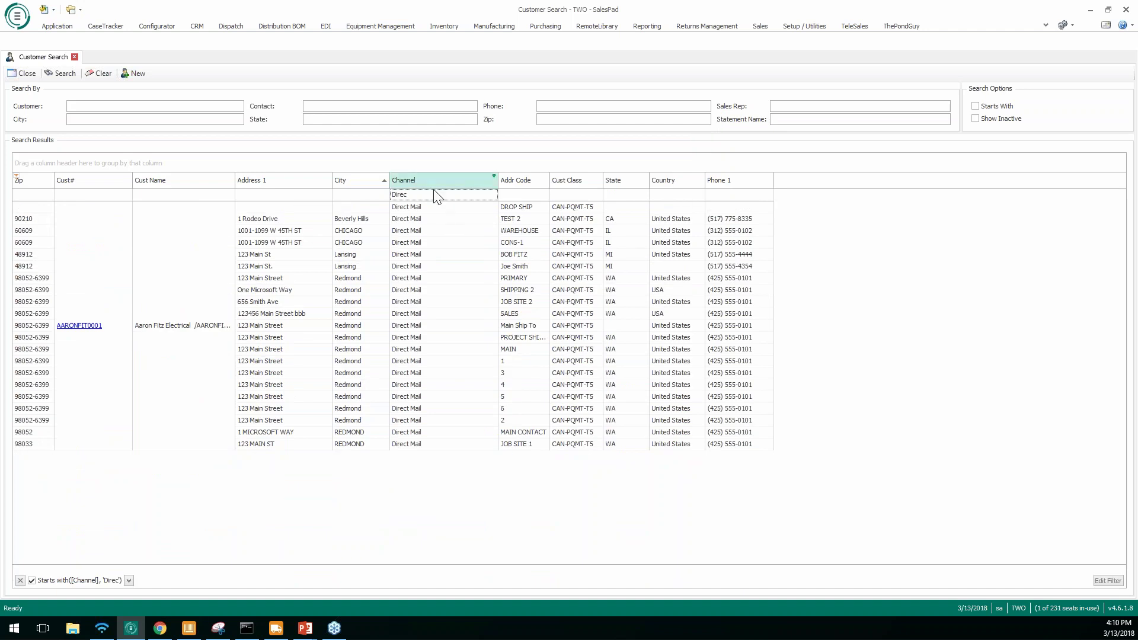
- Remove the Channel column from the results grid and clear the remaining Channel filter
left_click_drag(421, 180, 277, 437)
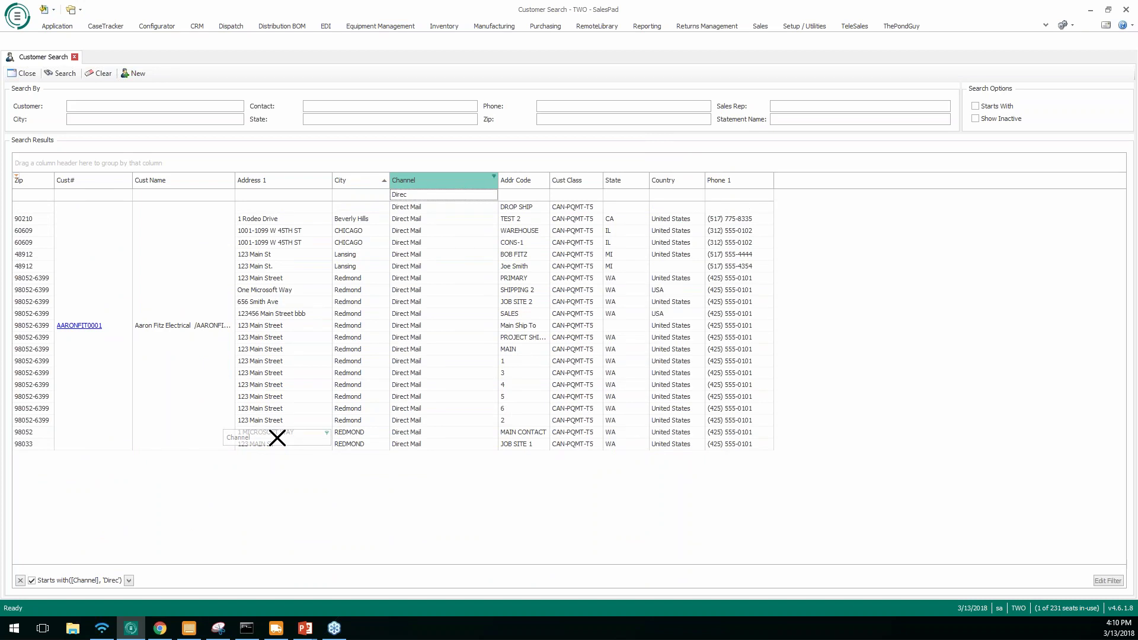
left_click_drag(278, 438, 277, 439)
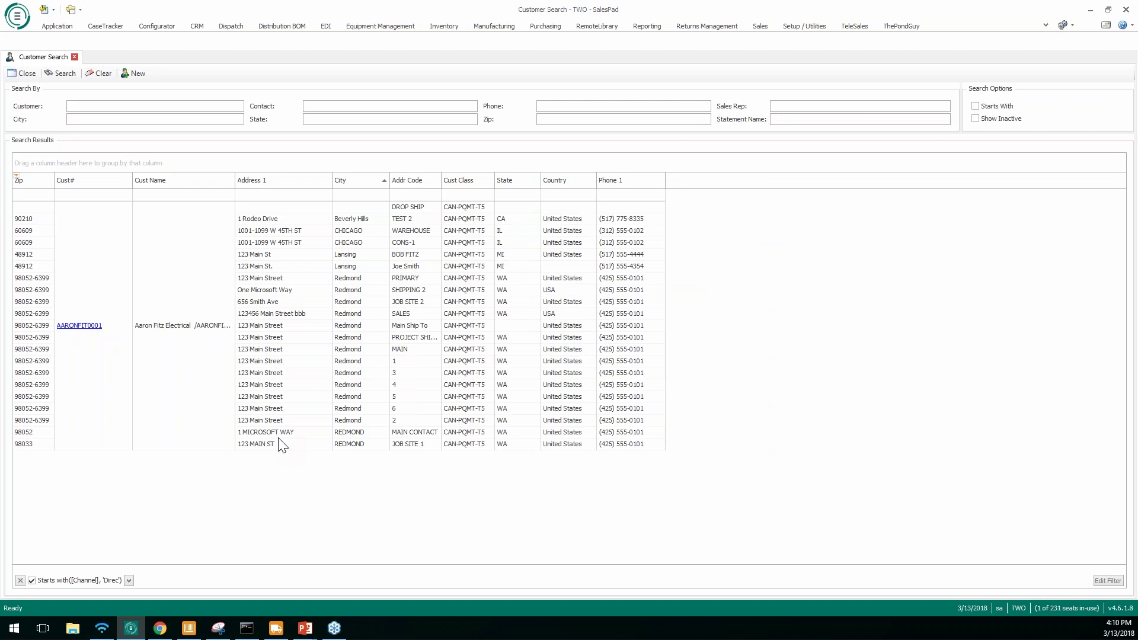
left_click(20, 581)
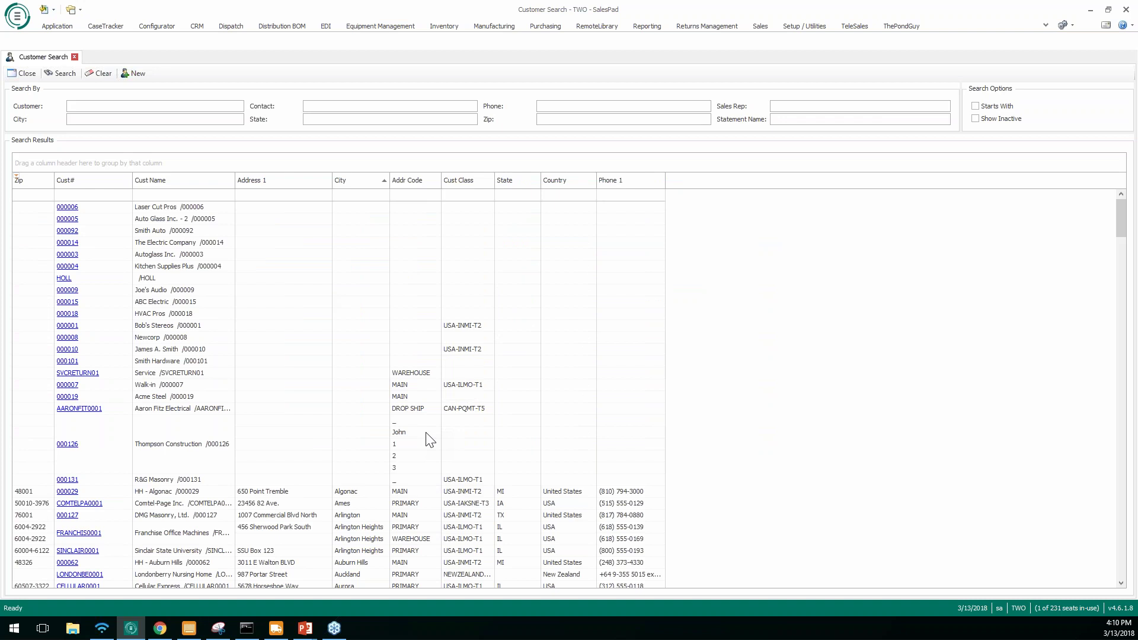
- Move the Zip column between Addr Code and Cust Class in the results grid
scroll(281, 274, "down", 6)
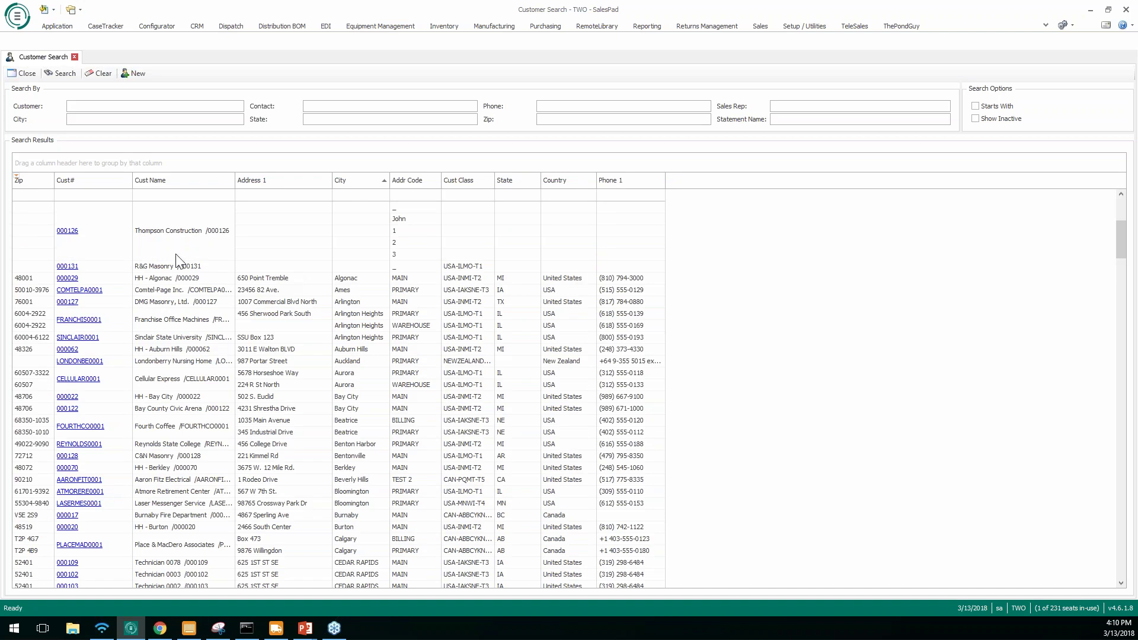
left_click_drag(54, 181, 445, 182)
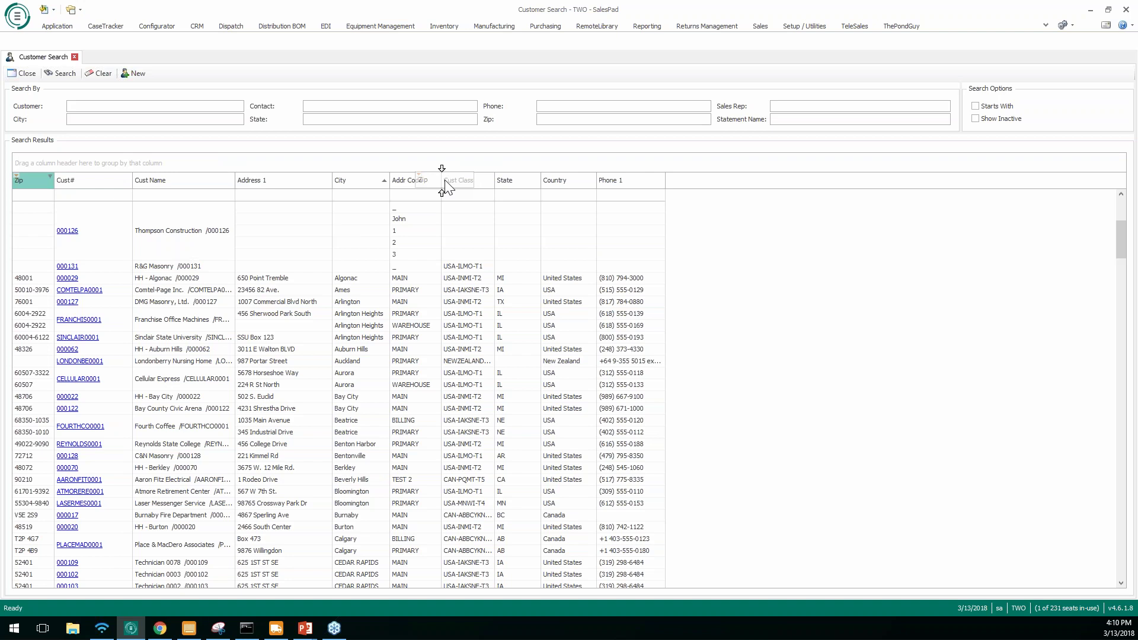
left_click_drag(445, 185, 446, 186)
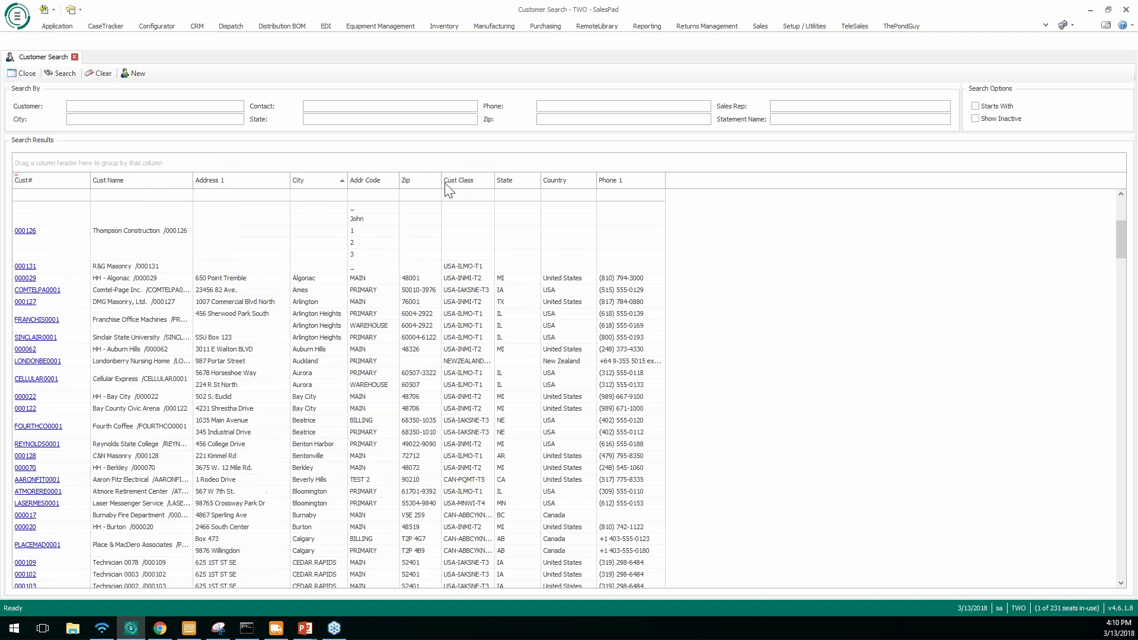
- Find Aaron Fitz Electrical through the customer name filter, open its customer record and dismiss the customer note
left_click(15, 176)
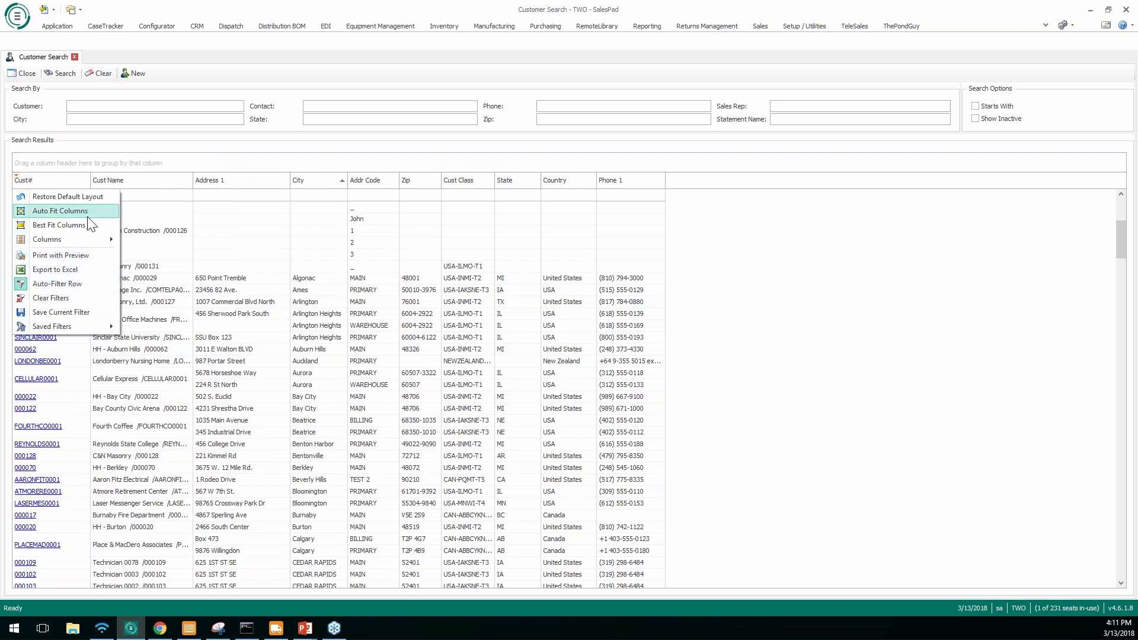
left_click(311, 196)
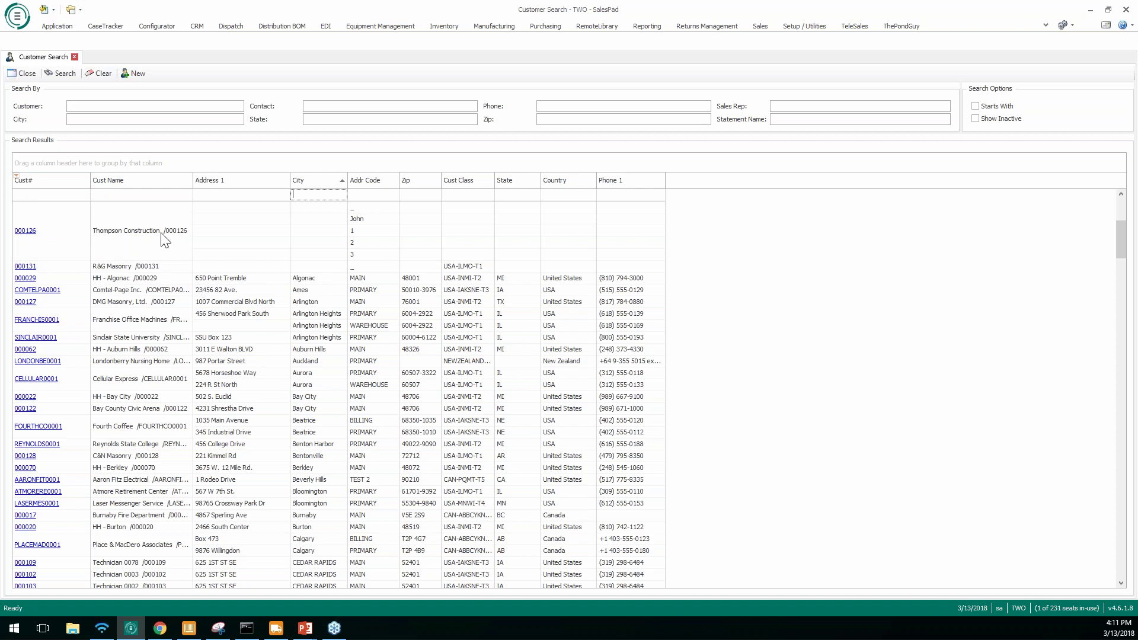
left_click(155, 195)
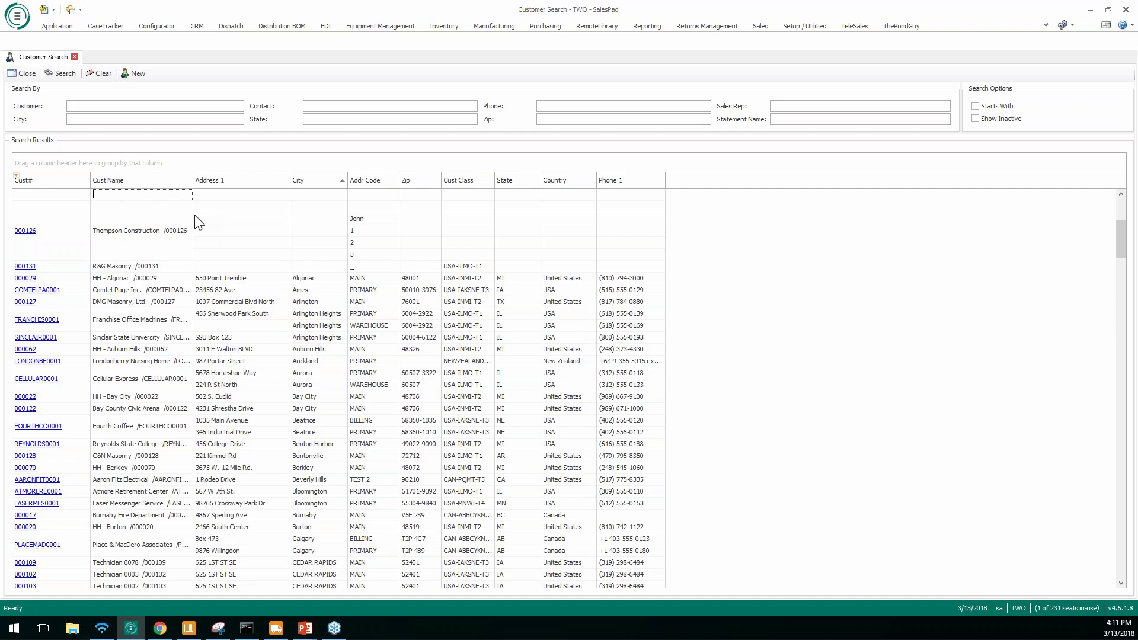
type("A")
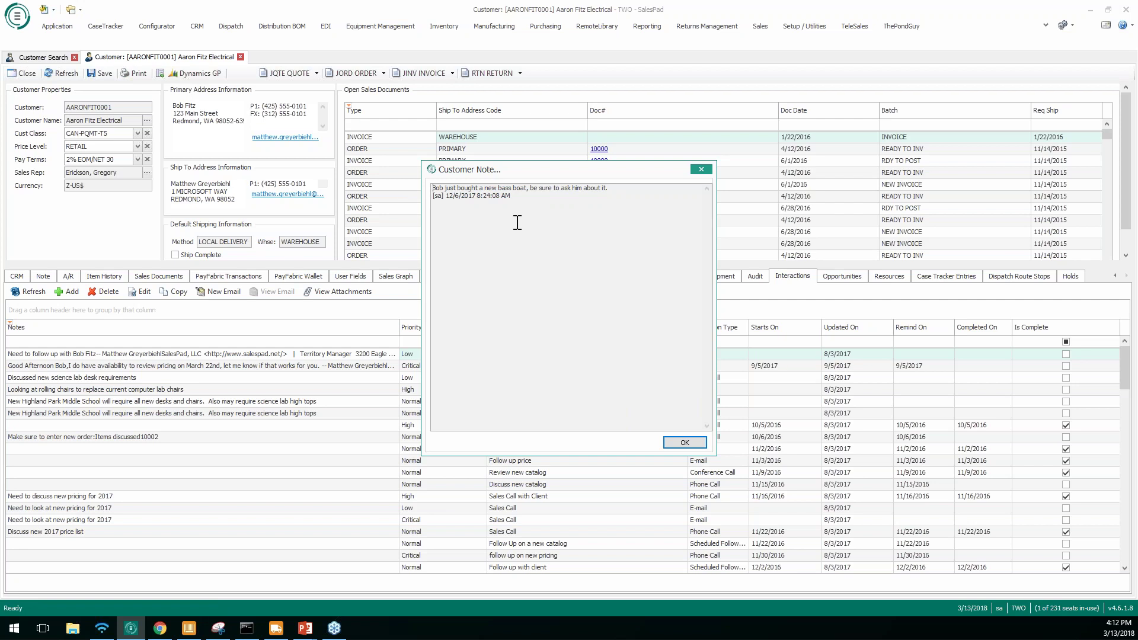
key("Escape")
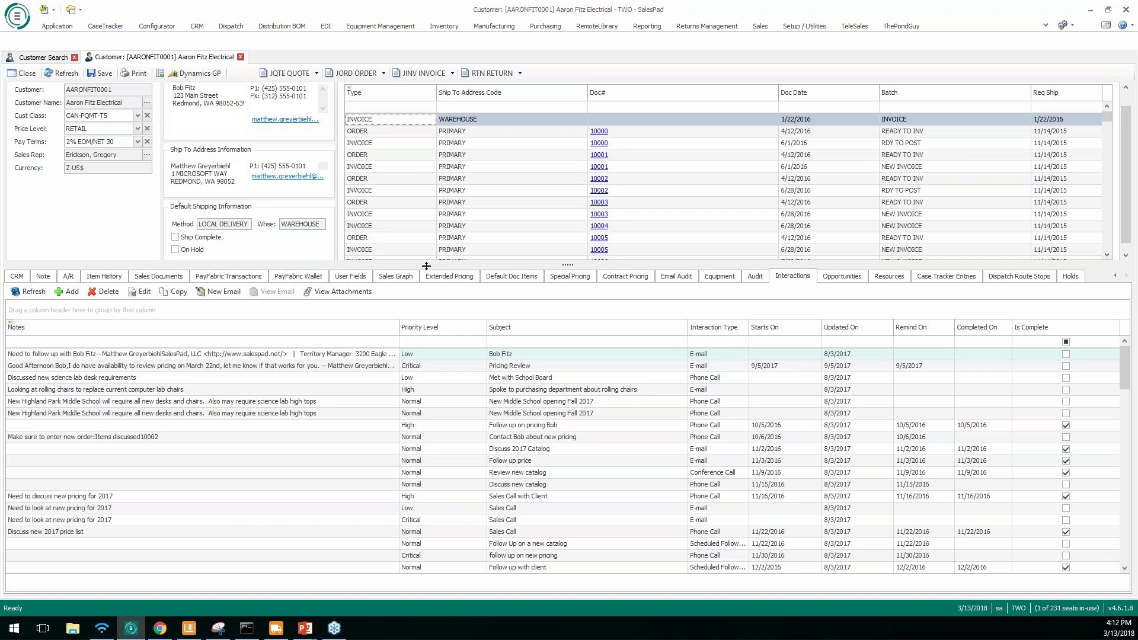
- Enlarge the customer details area above the Interactions list and display the customer's sales summary
left_click_drag(426, 266, 426, 310)
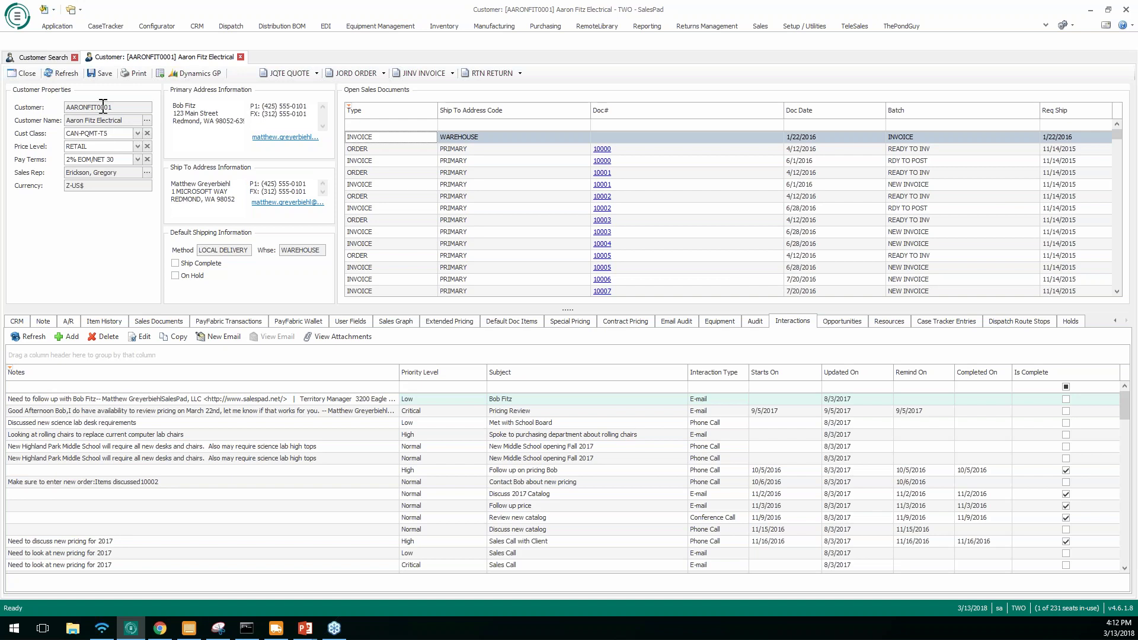
mouse_move(103, 107)
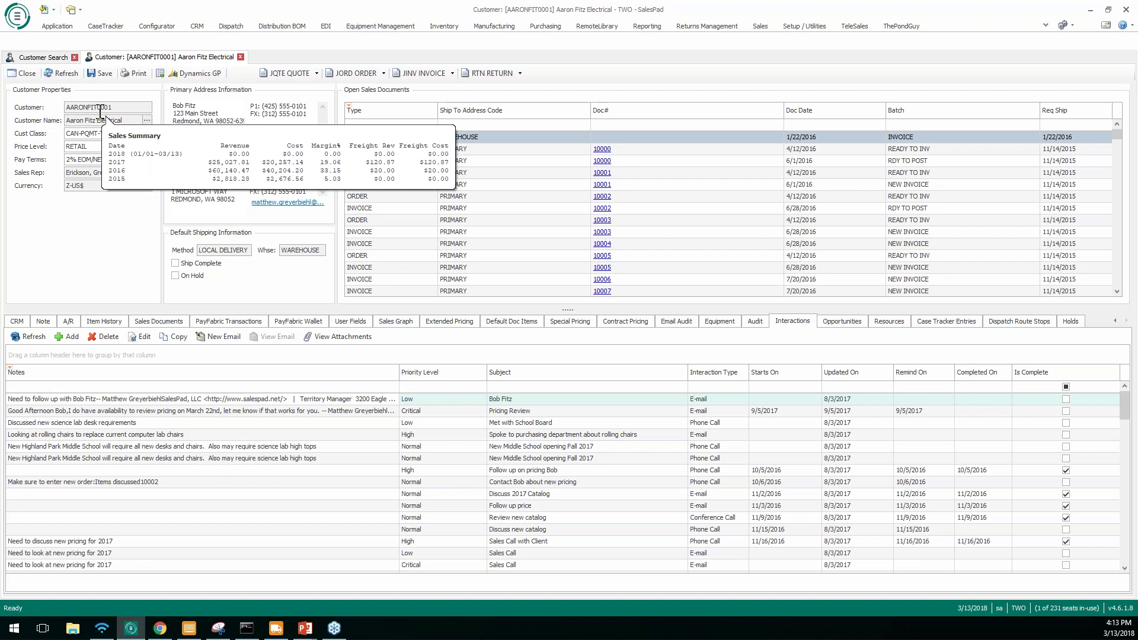
- Customize the customer card layout by adding the hidden Channel field below Currency in Customer Properties
right_click(140, 224)
left_click(147, 233)
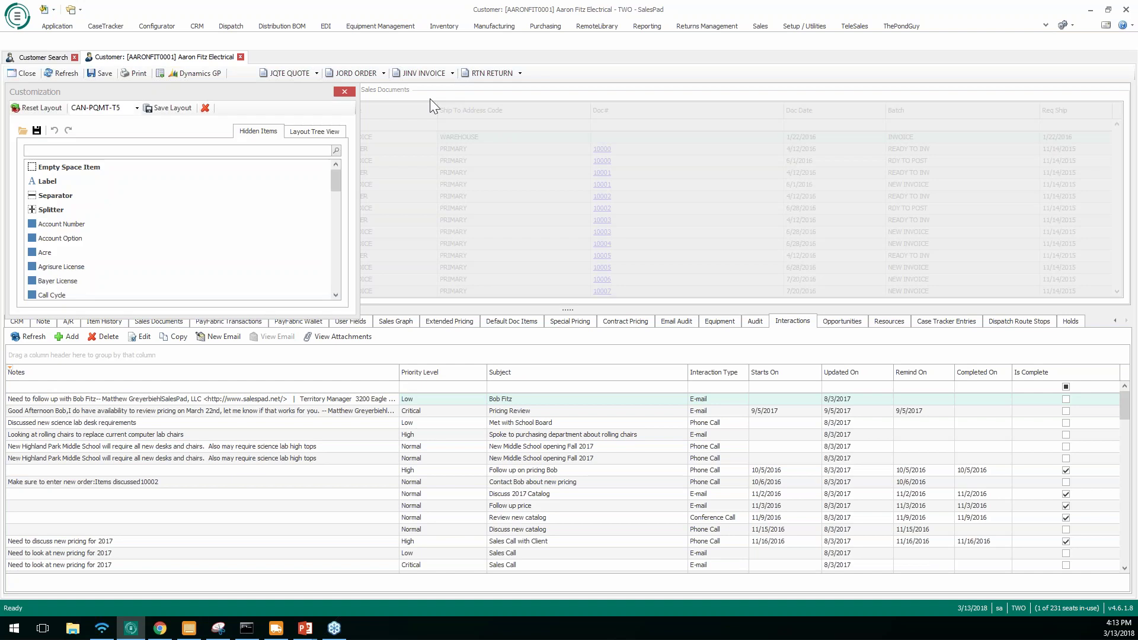
left_click_drag(97, 86, 430, 99)
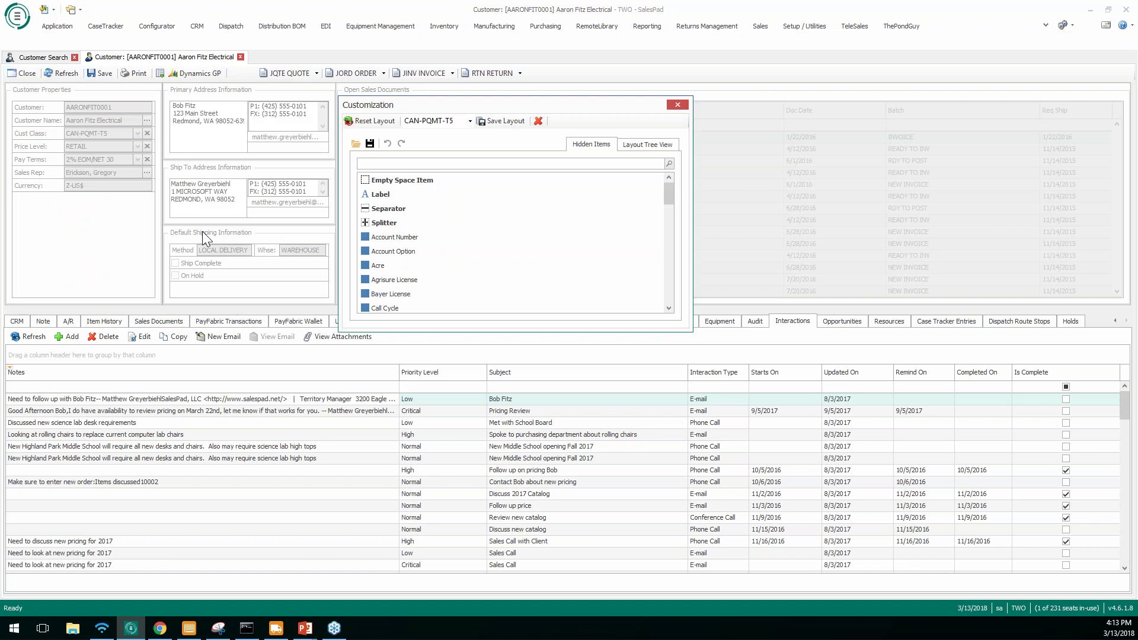
scroll(510, 243, "down", 3)
left_click_drag(383, 194, 74, 218)
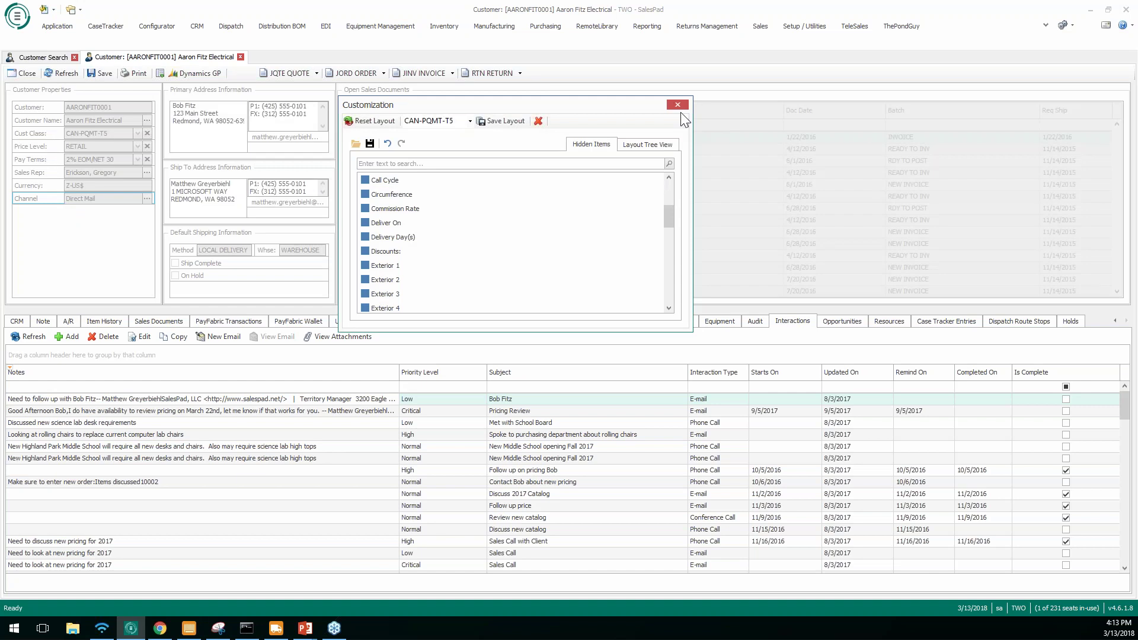
- Close the layout customization and look through the customer's open sales documents
left_click(679, 109)
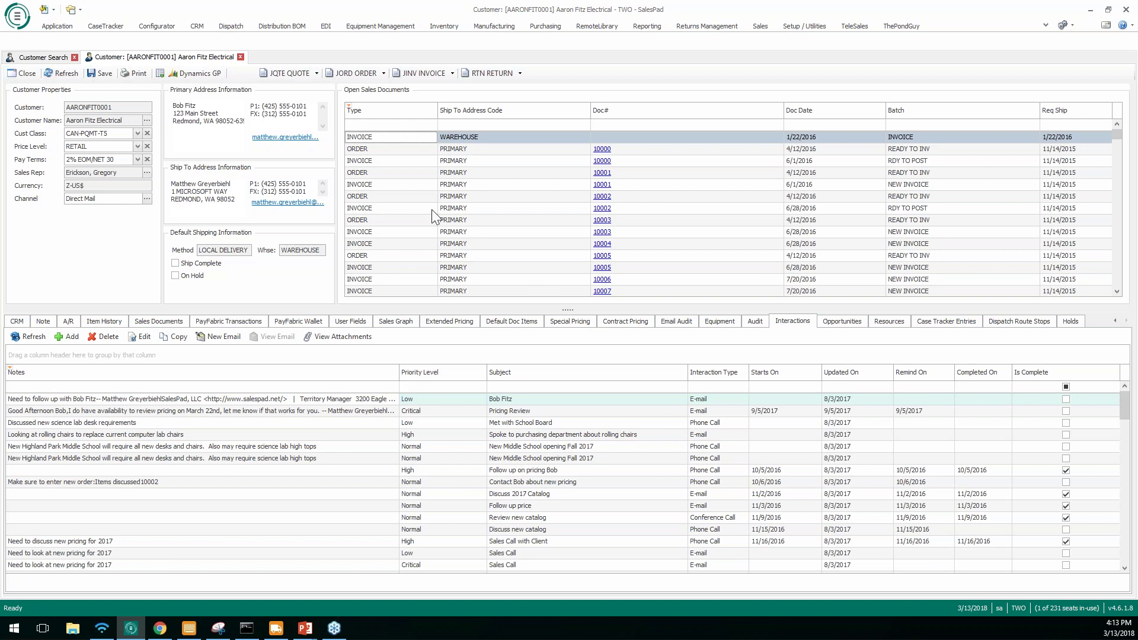
scroll(432, 208, "down", 1)
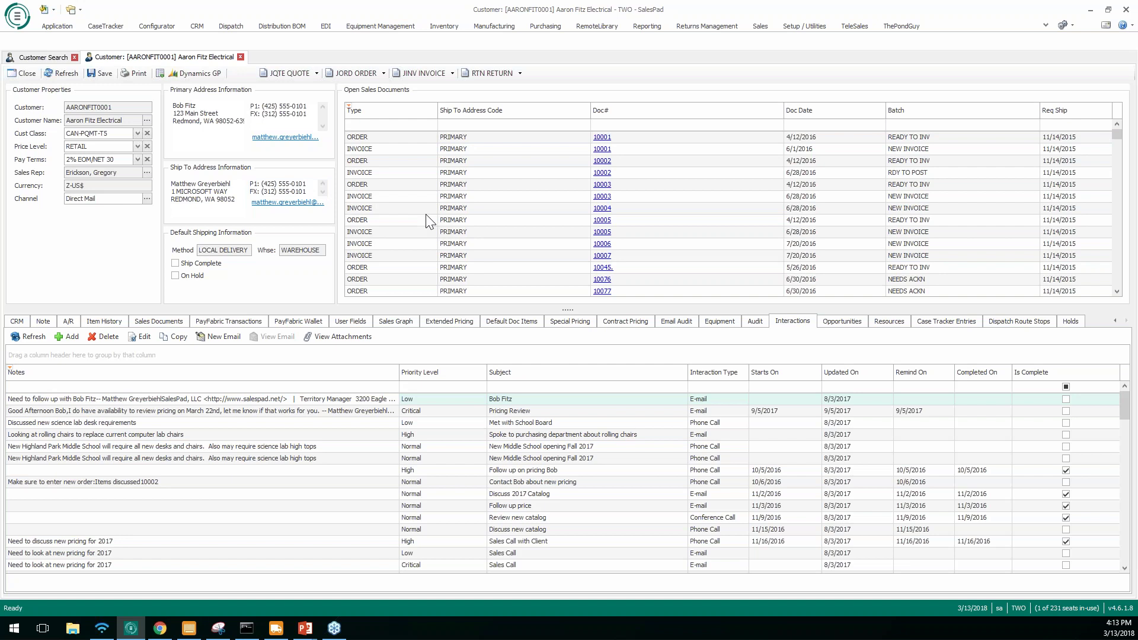
scroll(429, 222, "down", 5)
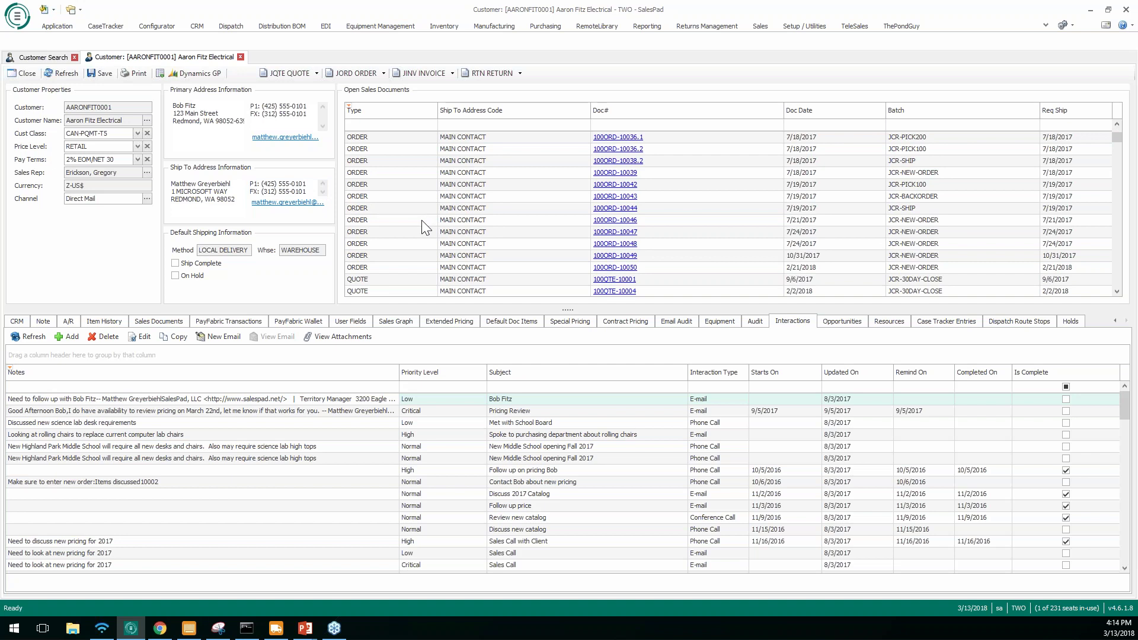
scroll(422, 224, "up", 2)
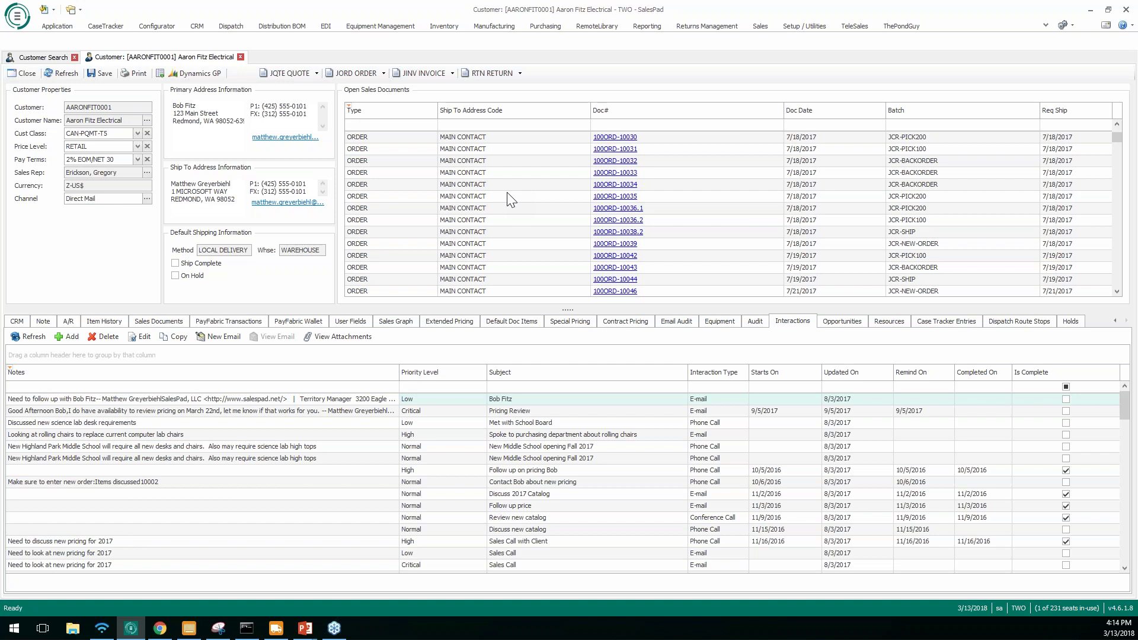
scroll(508, 201, "up", 2)
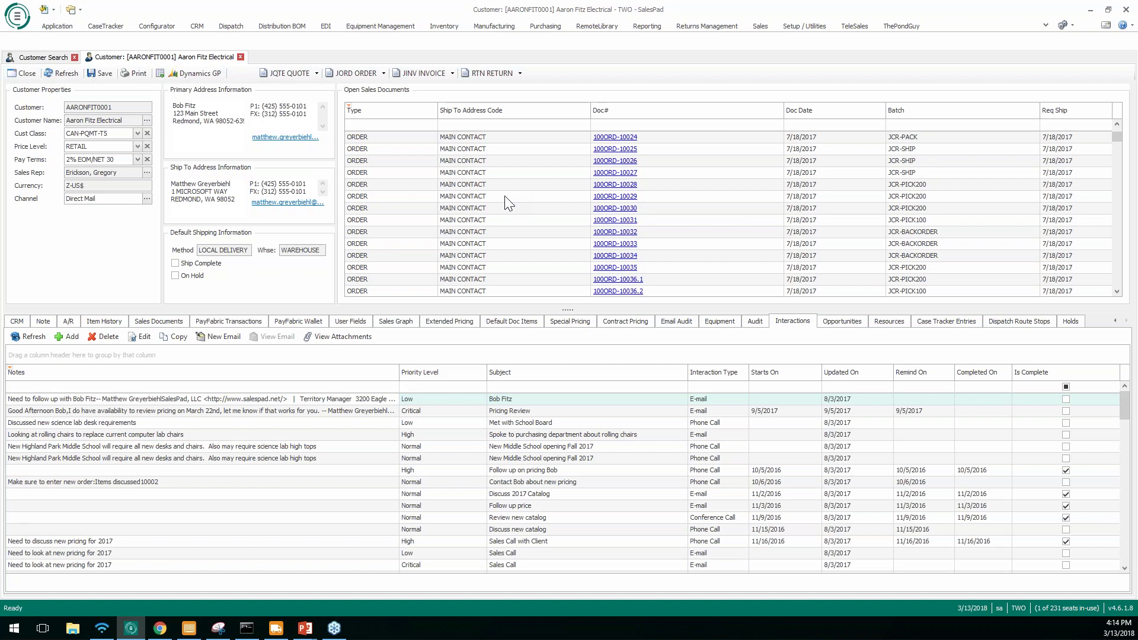
scroll(492, 219, "up", 6)
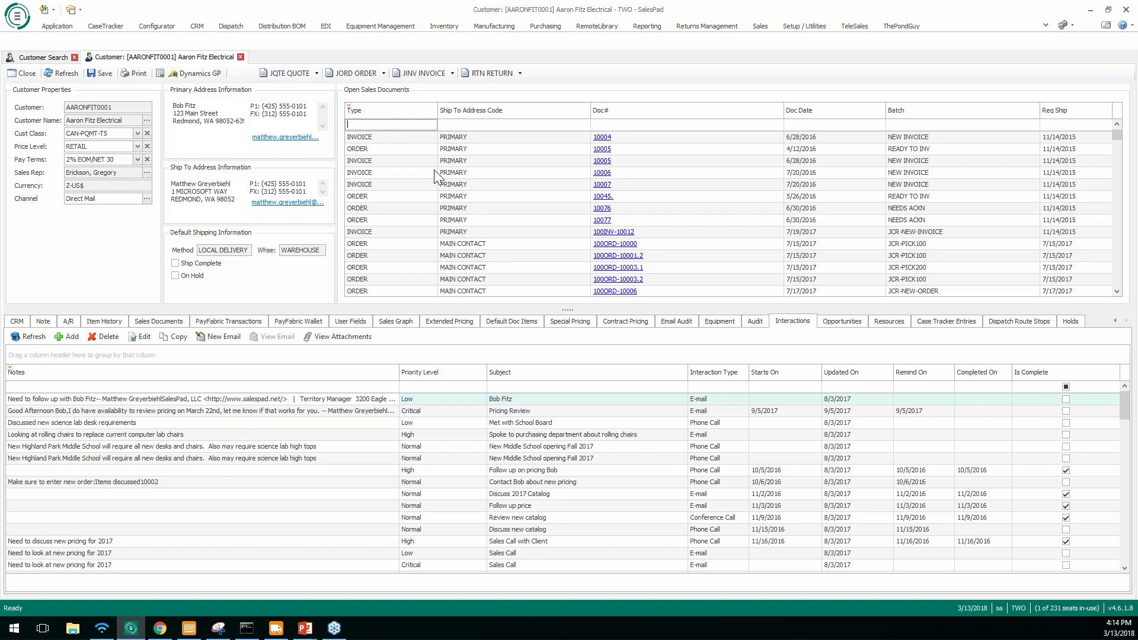
- Filter the open sales documents by type In and document date 8/25, and view the matching invoice alongside the customer record before closing it
left_click(631, 138)
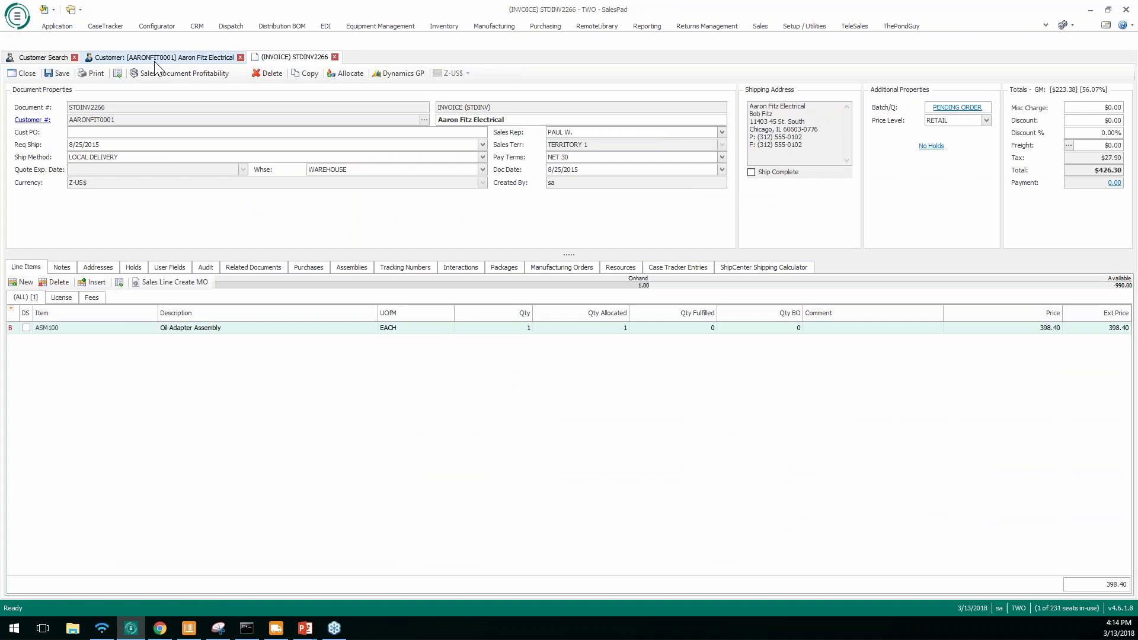
mouse_move(183, 55)
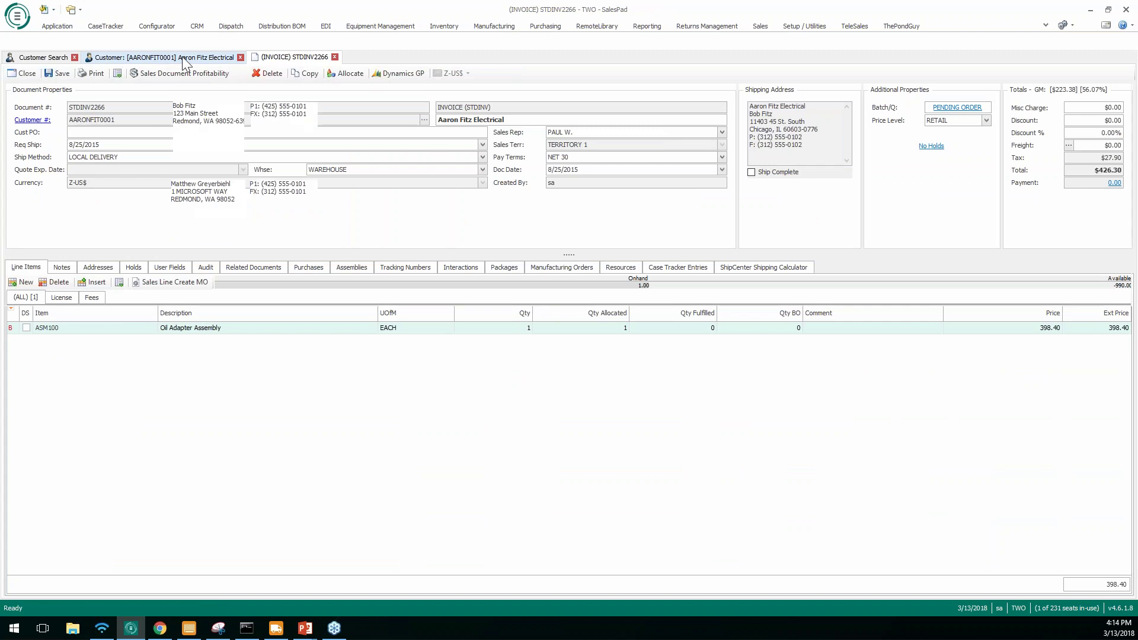
left_click(183, 55)
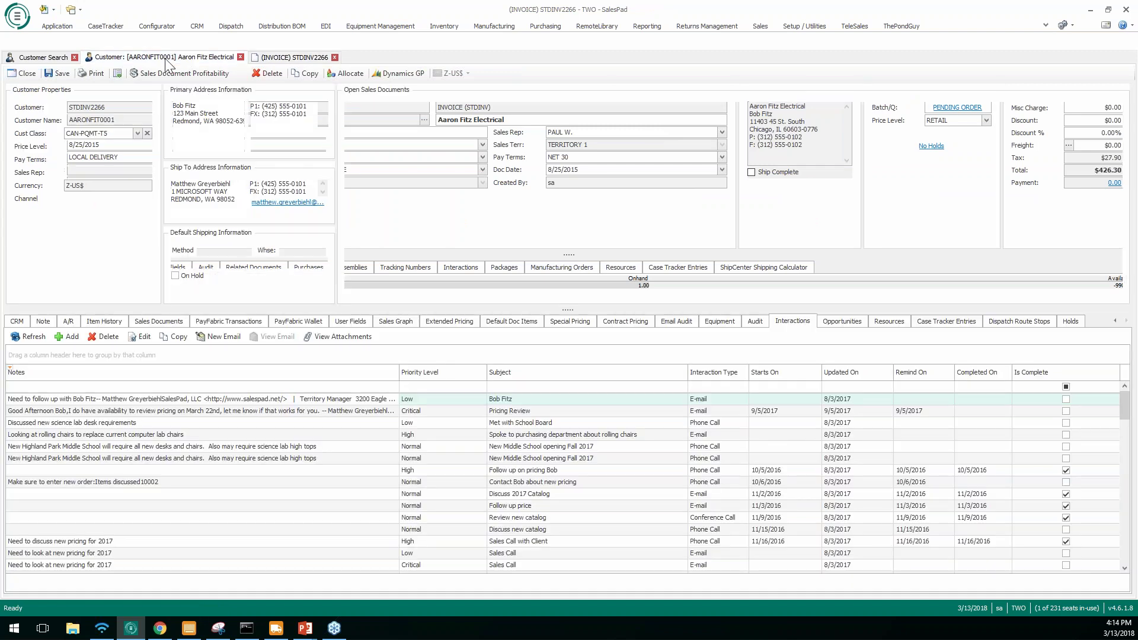
left_click(311, 58)
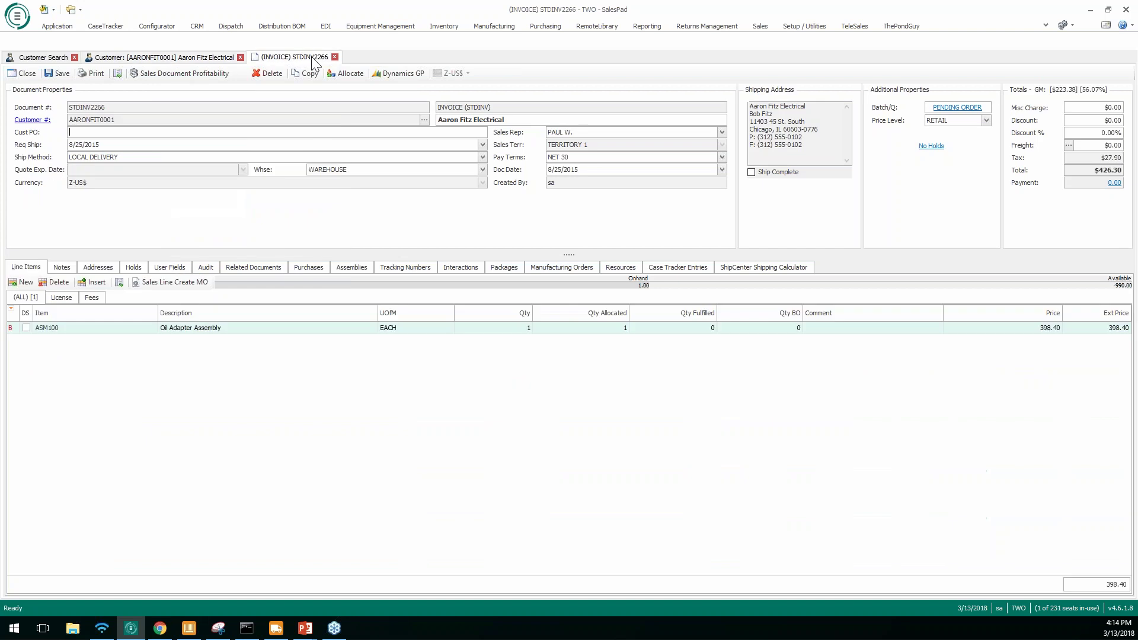
left_click(211, 61)
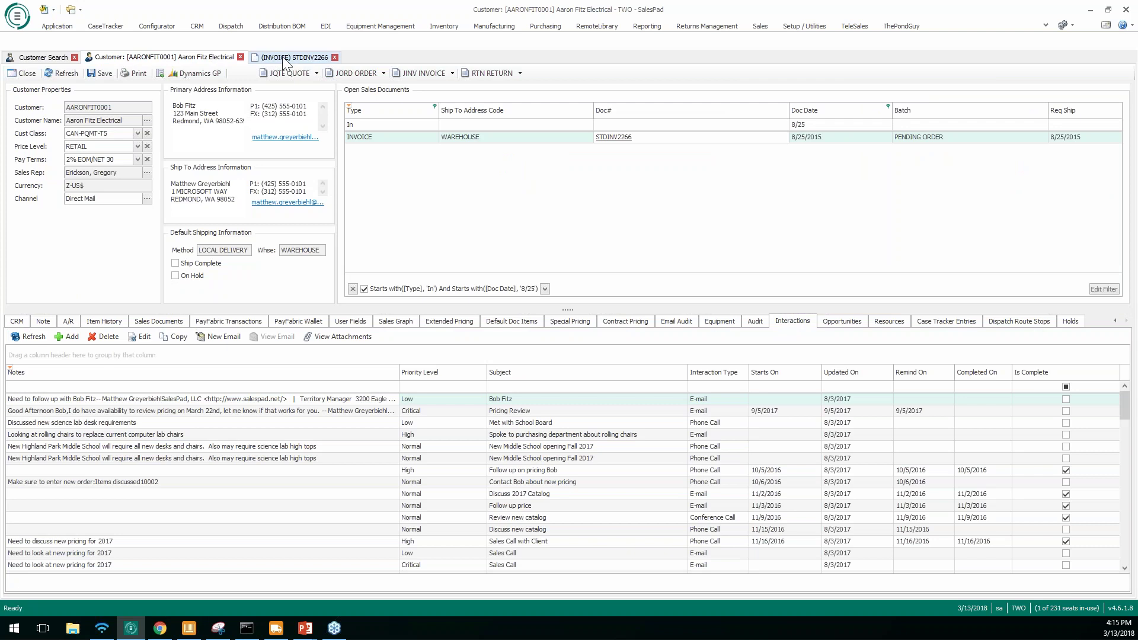
left_click(282, 55)
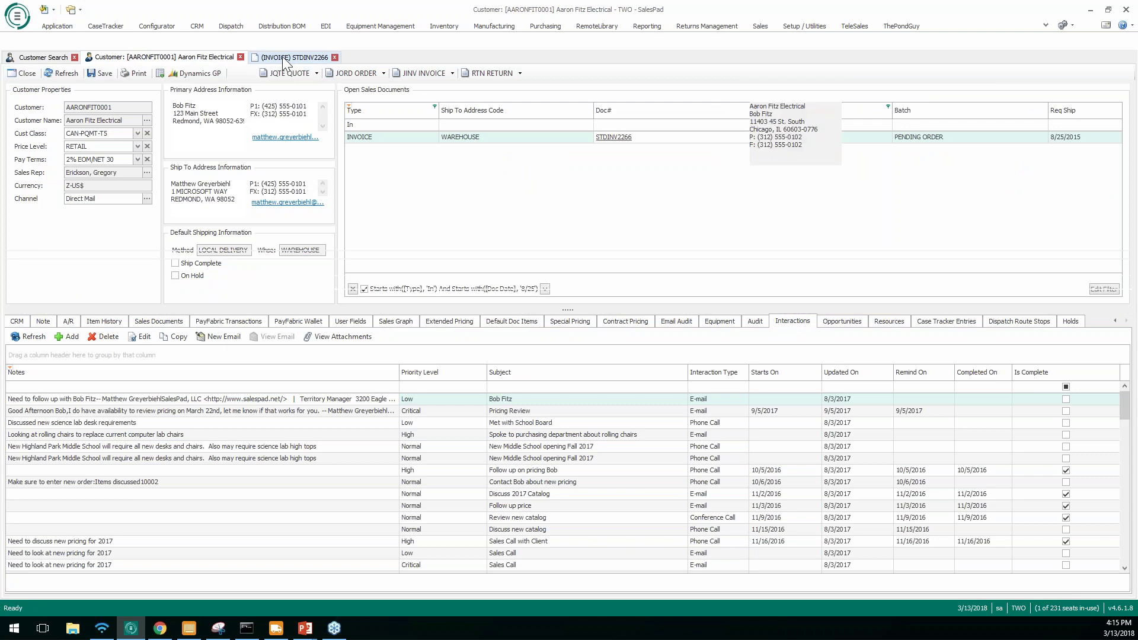
left_click(334, 57)
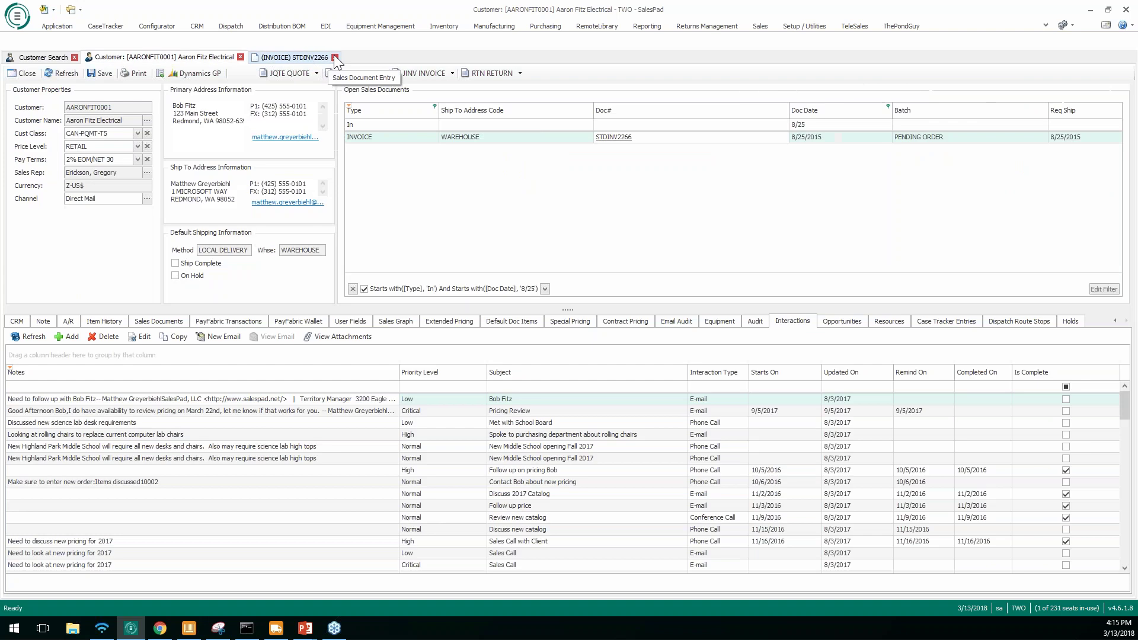
left_click(335, 57)
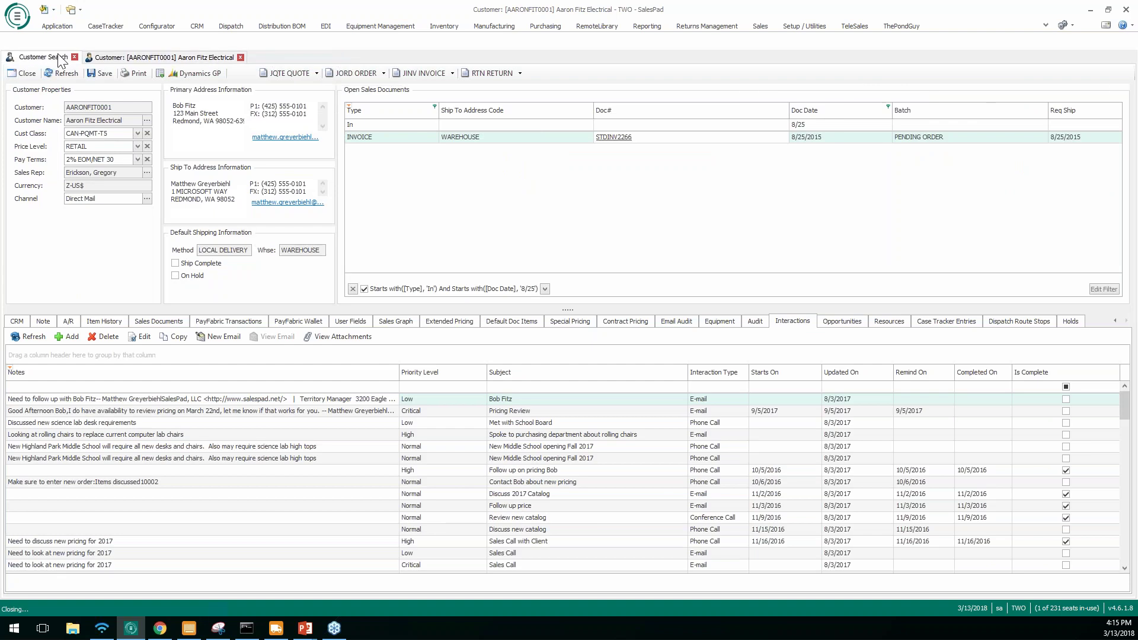
- Return to the customer search, filter the customer number column by "adam" and open the Adam Park Resort record
left_click(60, 58)
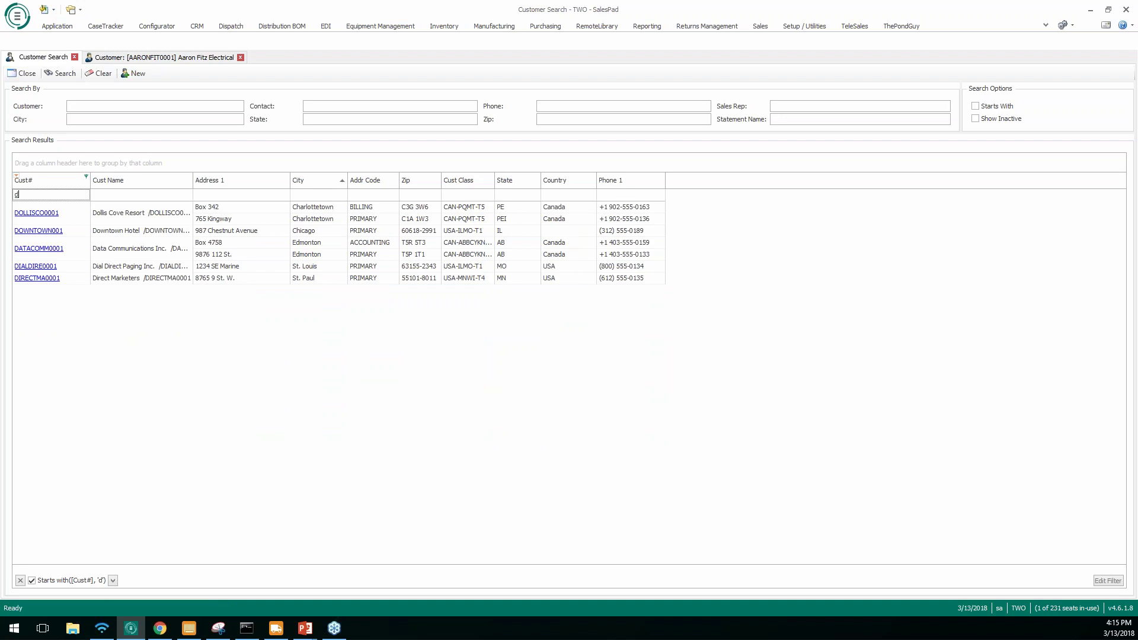
key("BackSpace")
type("adam")
key("Return")
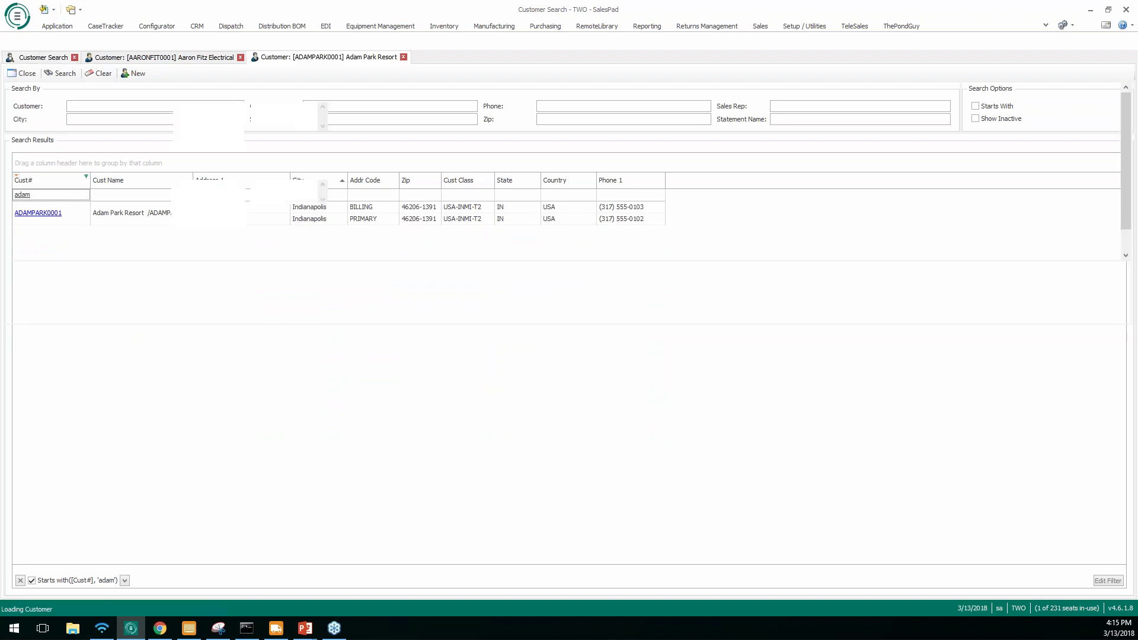
- Compare the Aaron Fitz Electrical and Adam Park Resort records, and close the Adam Park Resort record
left_click(183, 58)
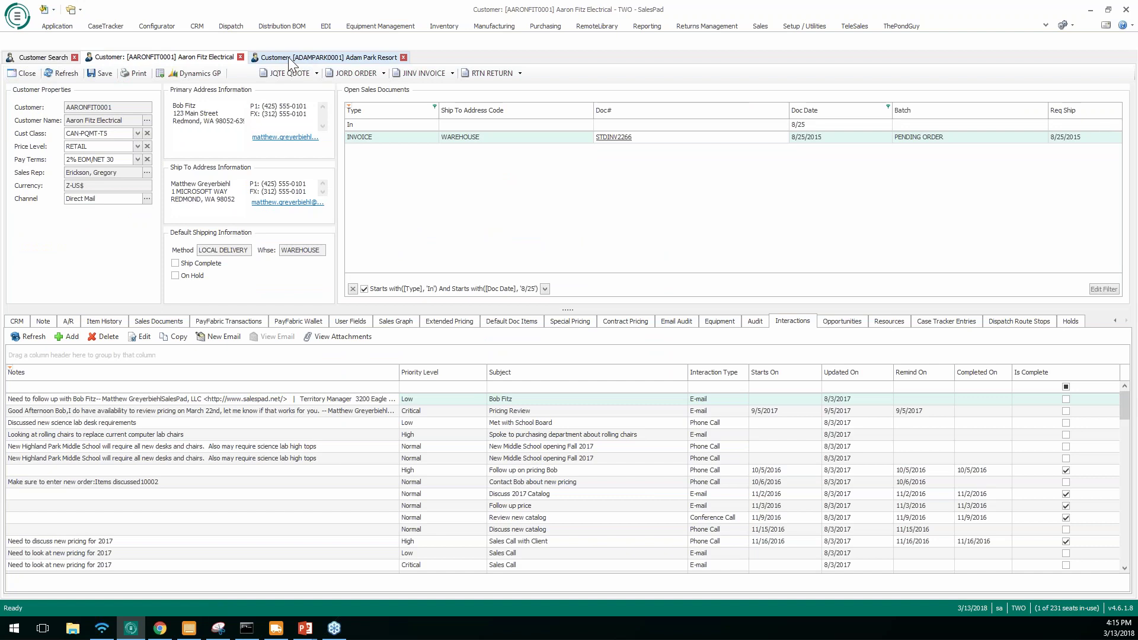
left_click(289, 57)
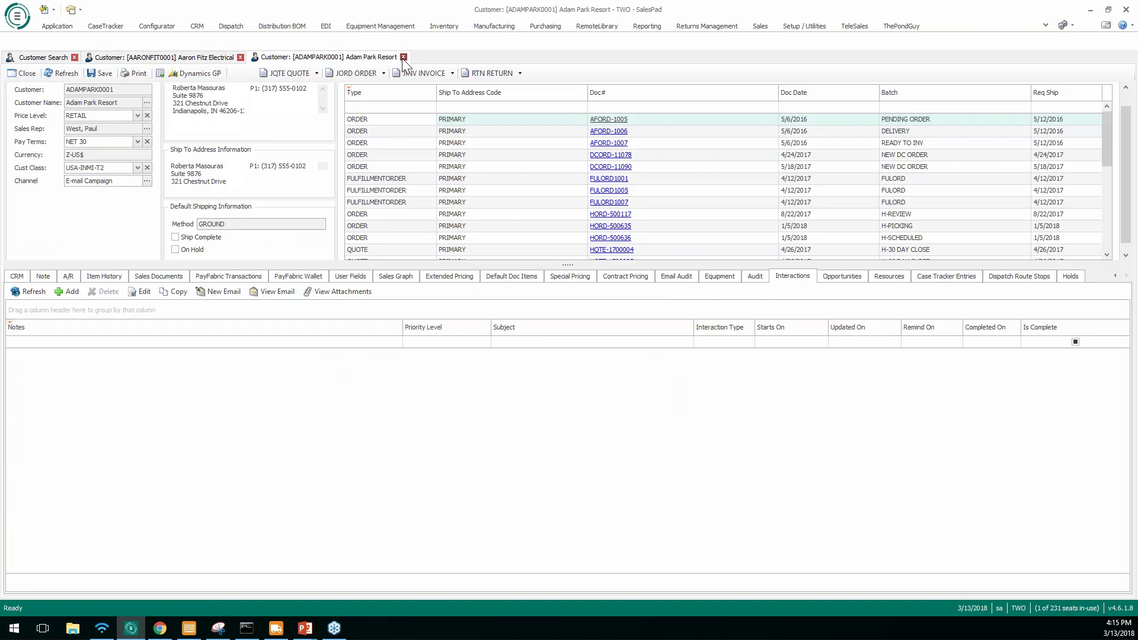
left_click(403, 57)
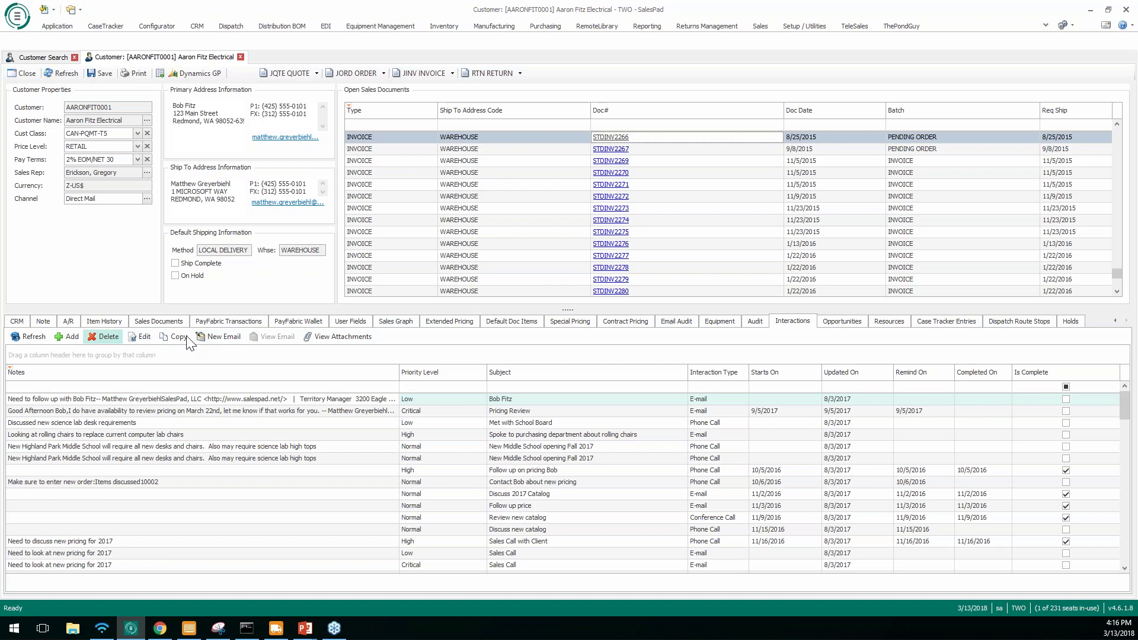
- Look through the Aaron Fitz Electrical interactions, examining their notes, priority levels, subjects, types and completion dates
left_click(794, 323)
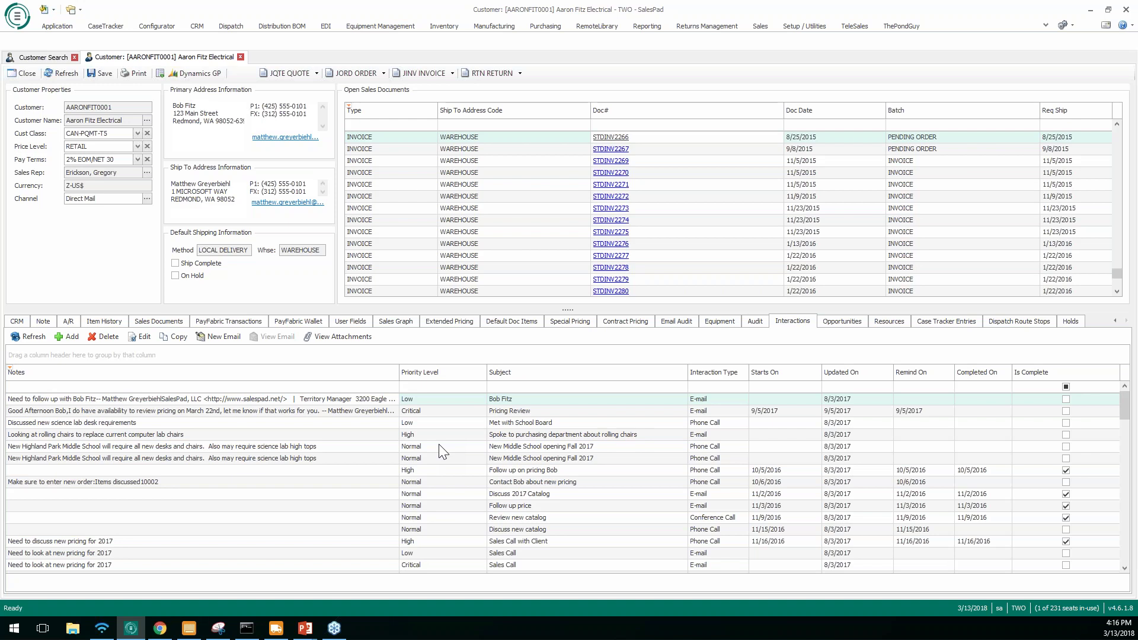
scroll(442, 452, "down", 1)
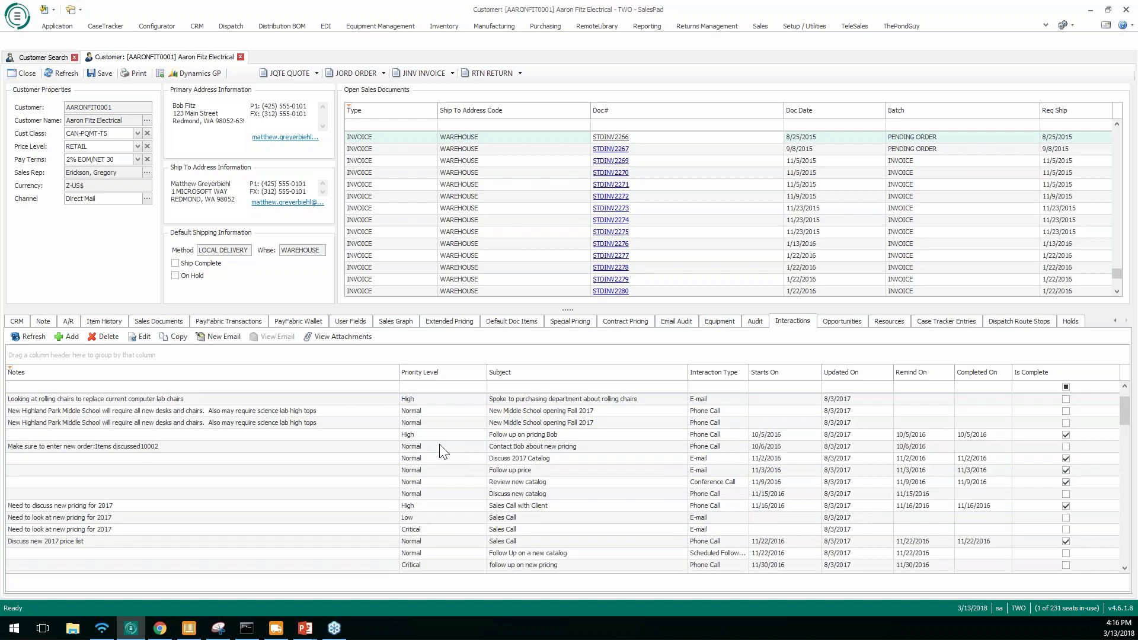
scroll(442, 452, "down", 1)
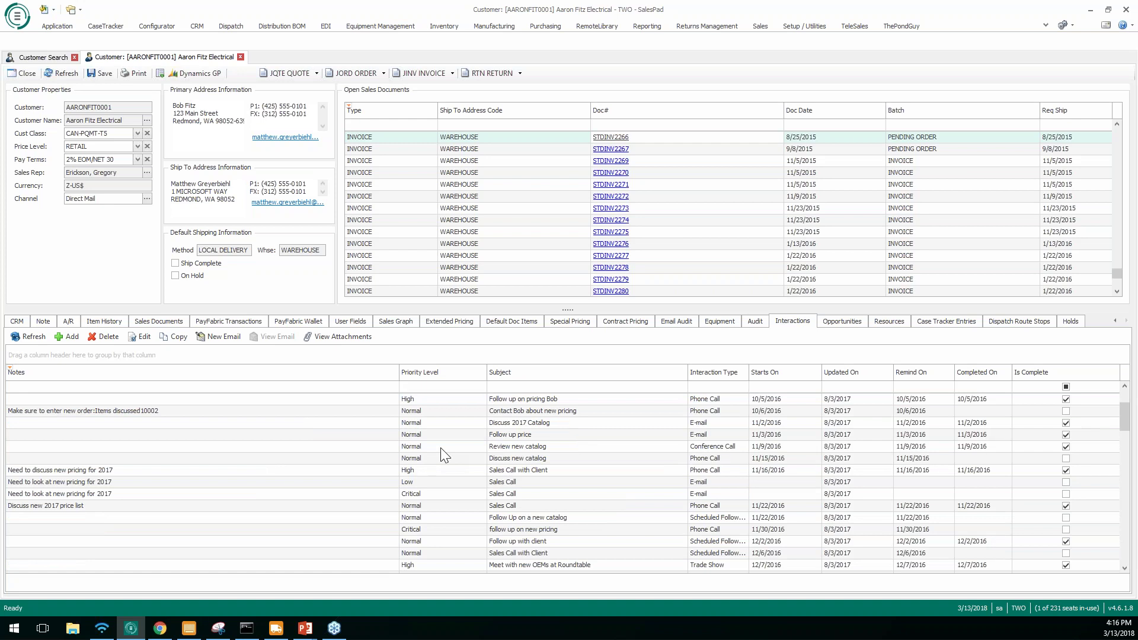
scroll(445, 414, "up", 2)
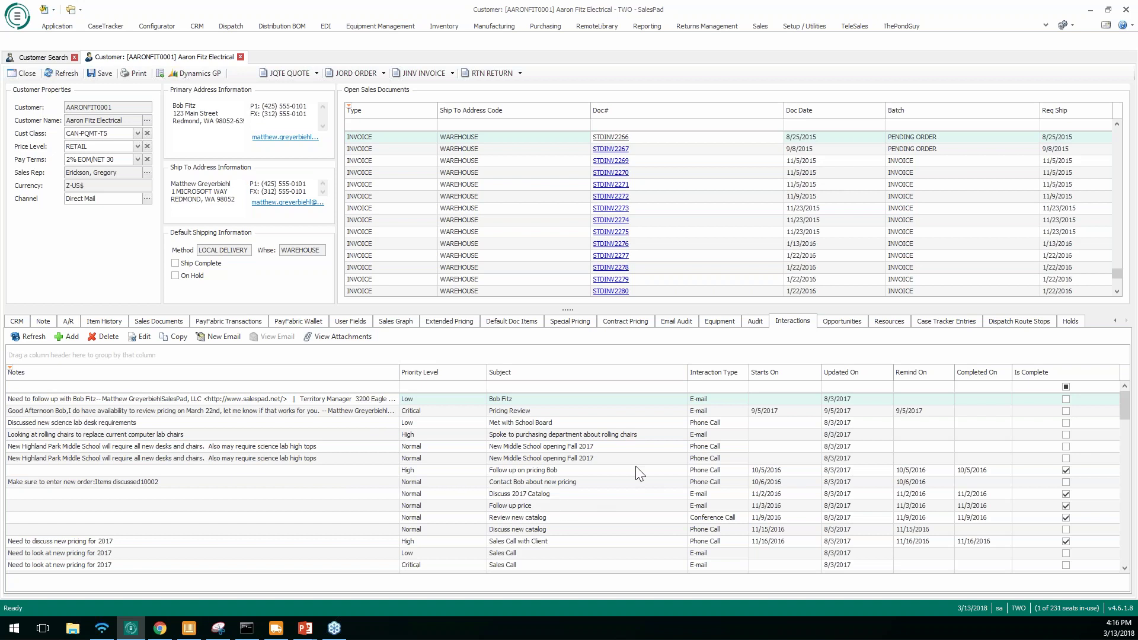
scroll(451, 481, "down", 1)
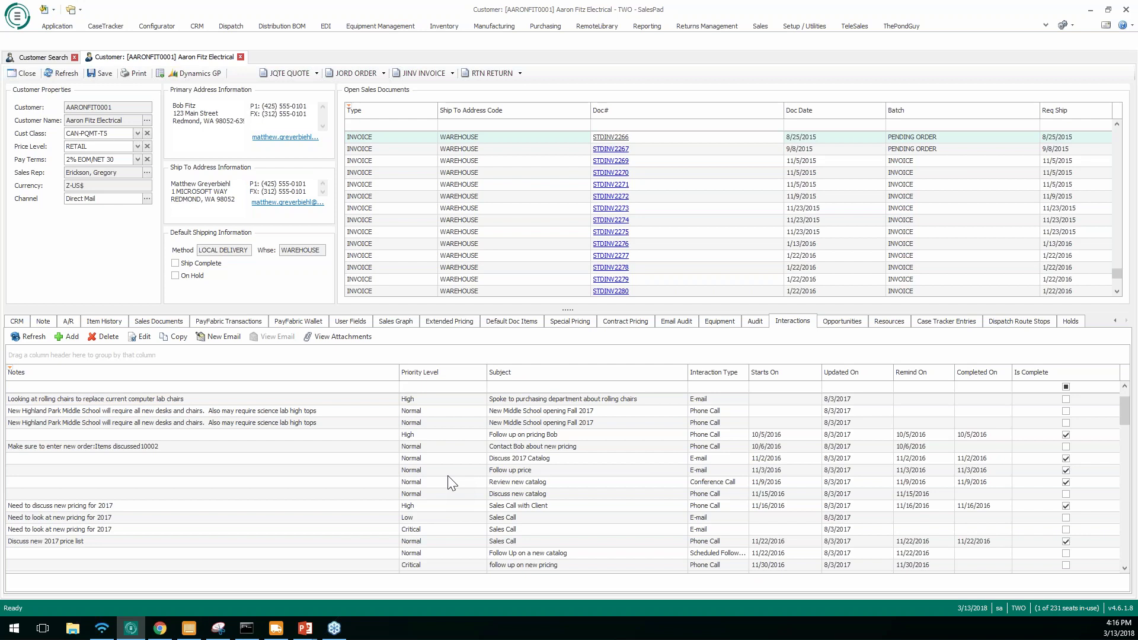
scroll(447, 477, "down", 2)
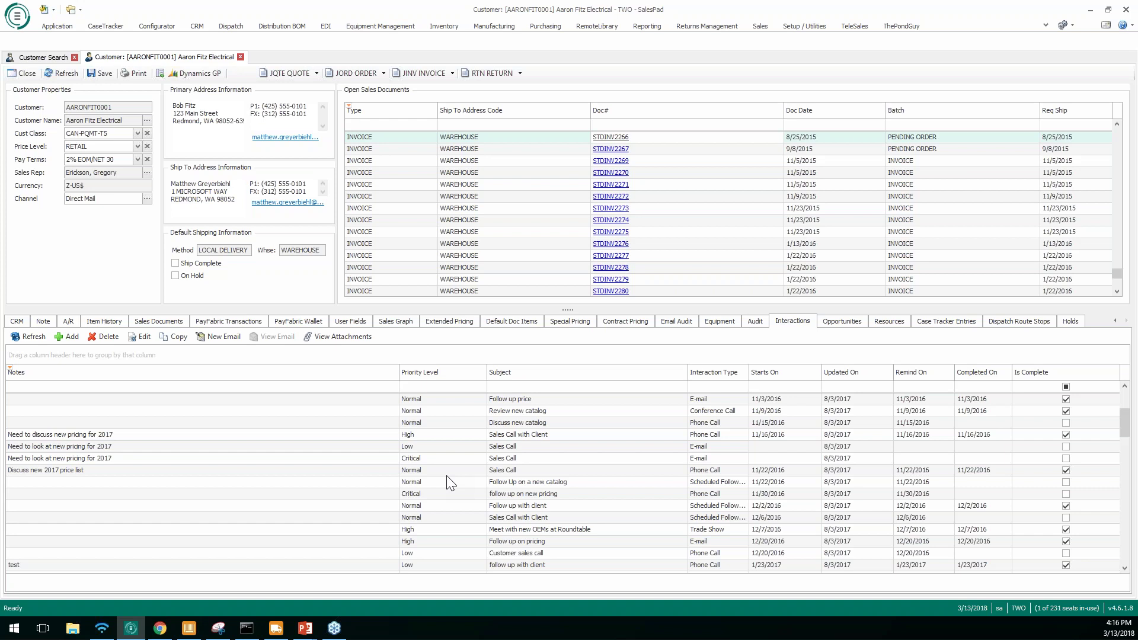
scroll(450, 483, "up", 3)
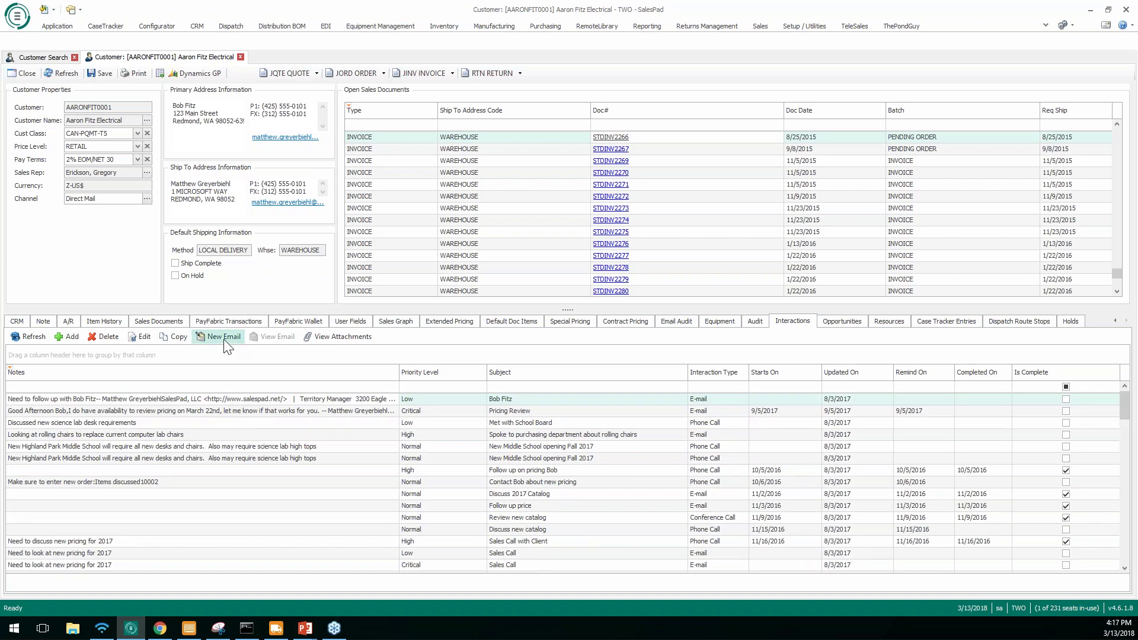
- Create a new Sales Call interaction for the customer and set its type to Phone Call
left_click(68, 336)
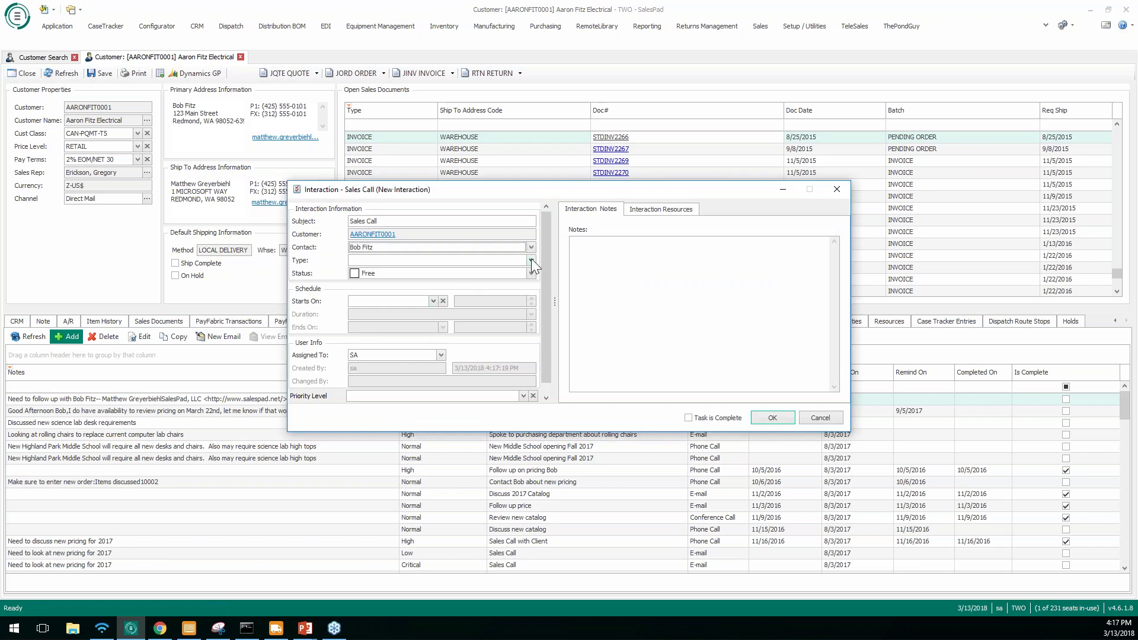
left_click(531, 259)
left_click(376, 324)
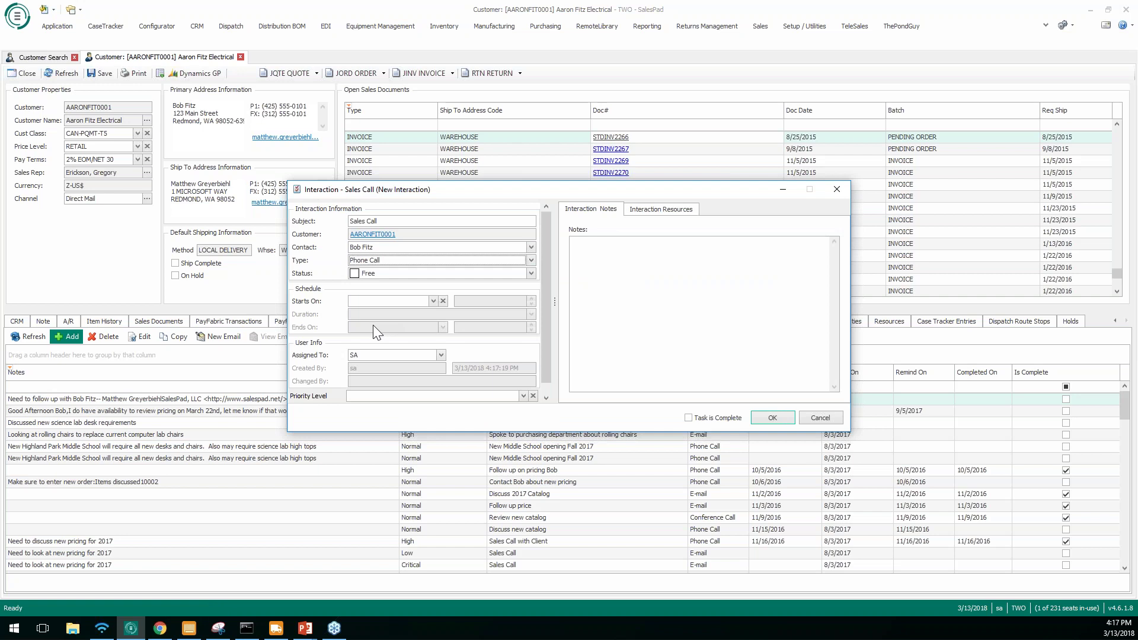
- Schedule the interaction to start on 3/13/2018 at 8:00 AM with a duration of 30 minutes
left_click(434, 301)
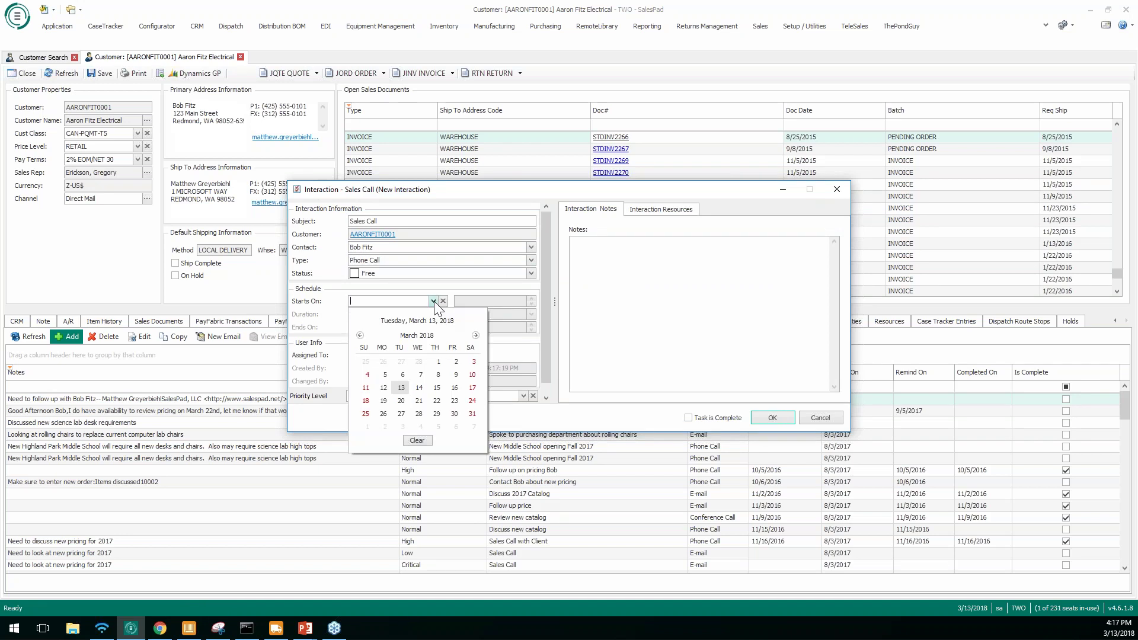
left_click(401, 389)
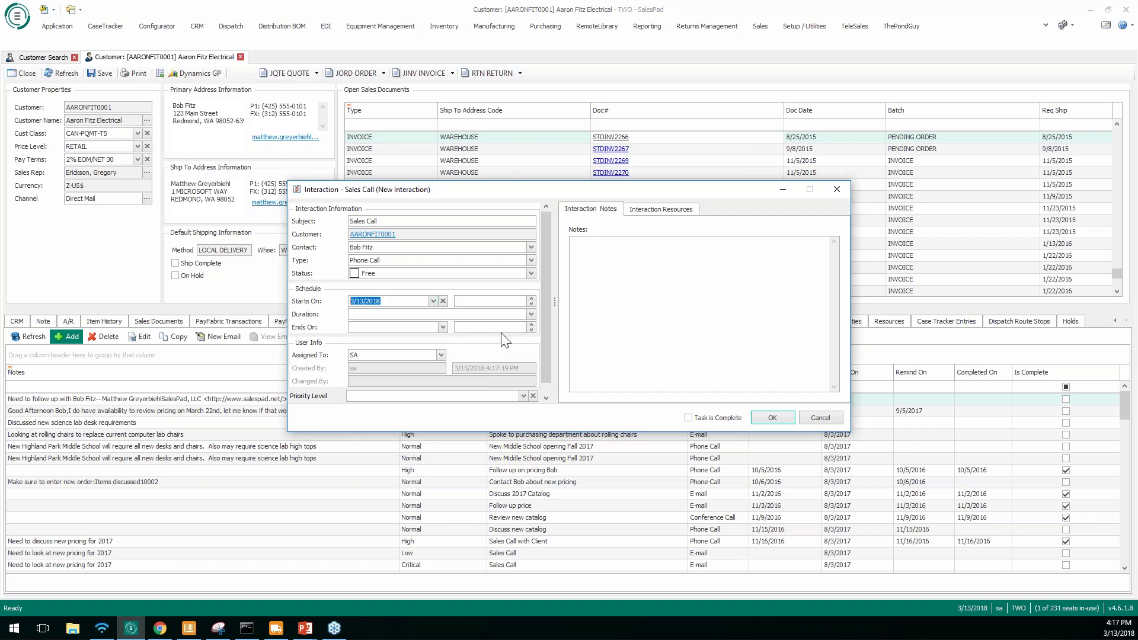
left_click(531, 299)
left_click(532, 314)
left_click(382, 407)
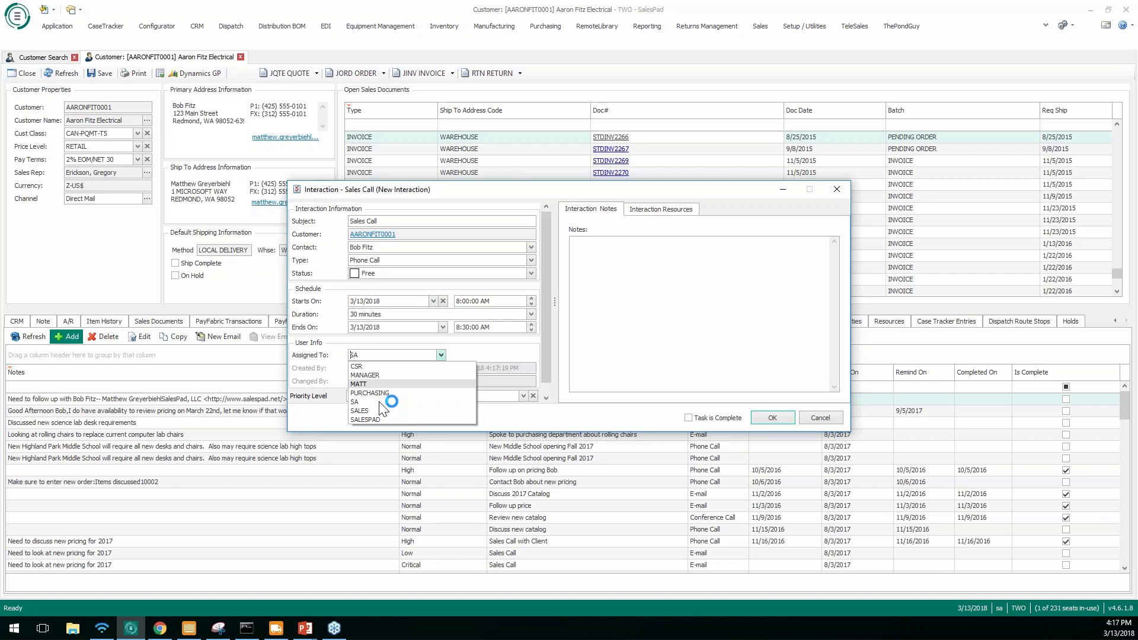
- Keep the interaction assigned to SA, set its priority level to High, and finish the entry after viewing its resources
left_click(442, 356)
left_click(523, 396)
left_click(401, 416)
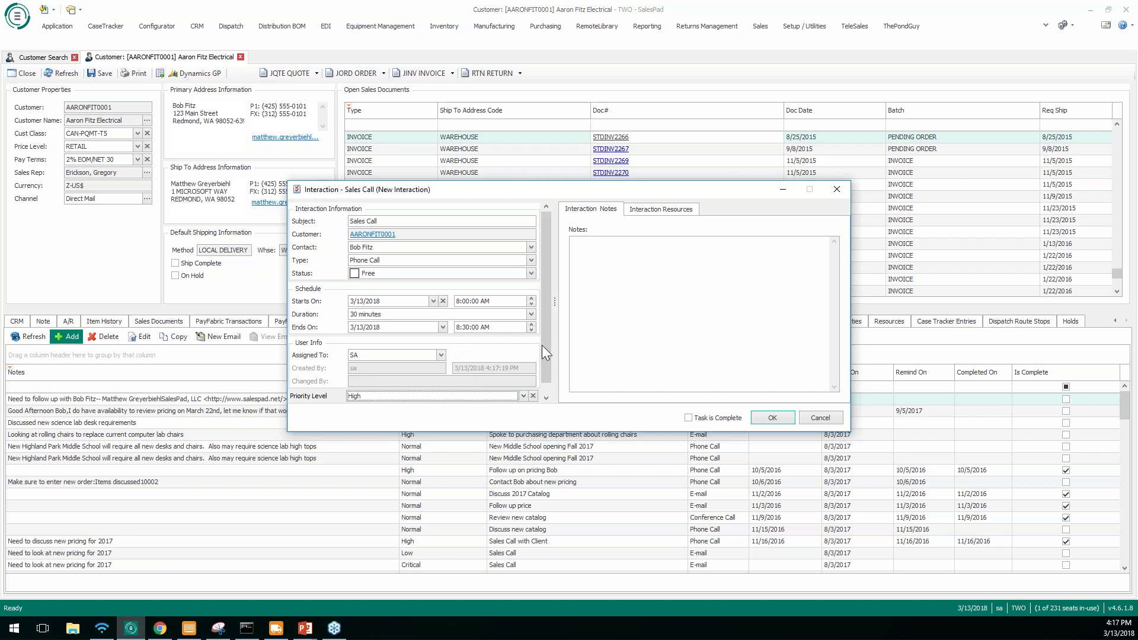
left_click(657, 211)
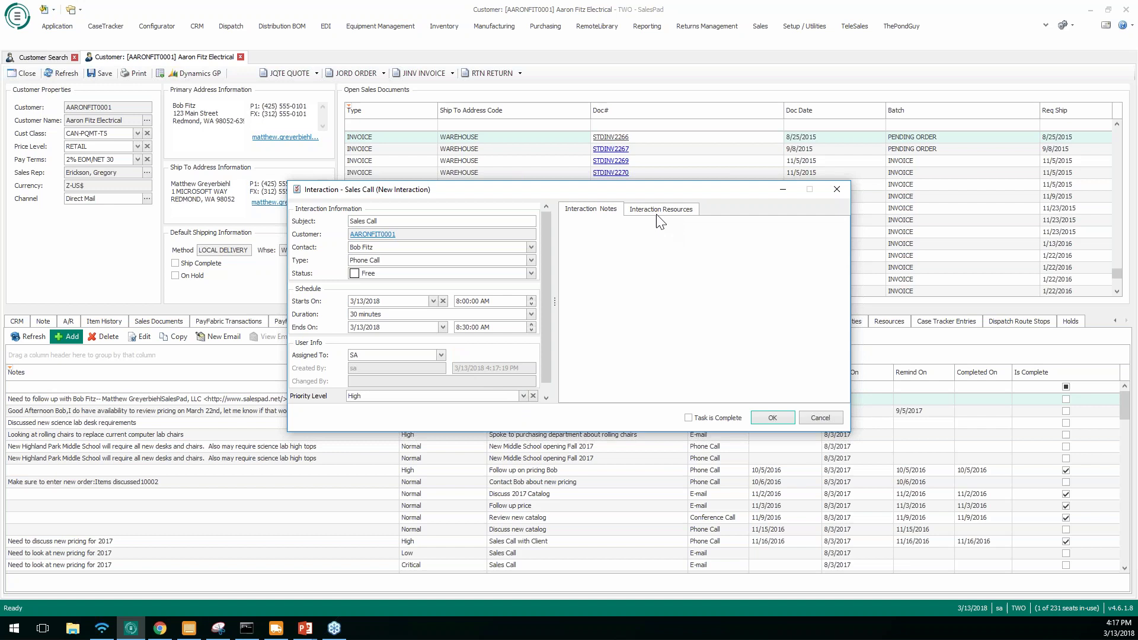
left_click(811, 417)
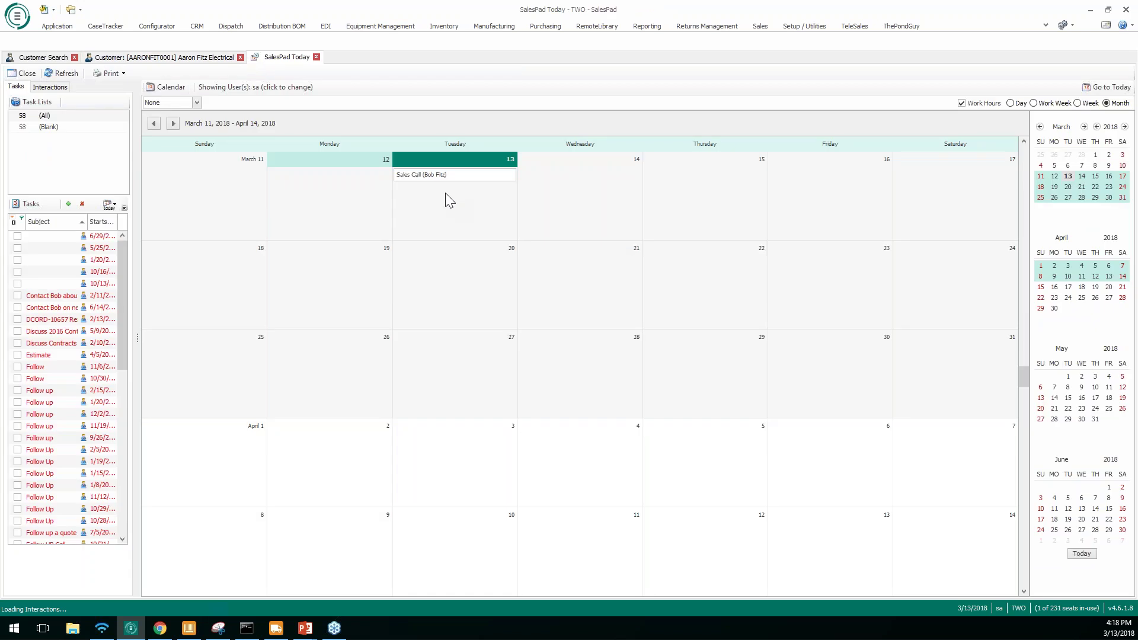
- Open the March 13 Sales Call in the SalesPad Today calendar, mark its task as complete and save it
double_click(445, 193)
left_click(688, 418)
left_click(772, 418)
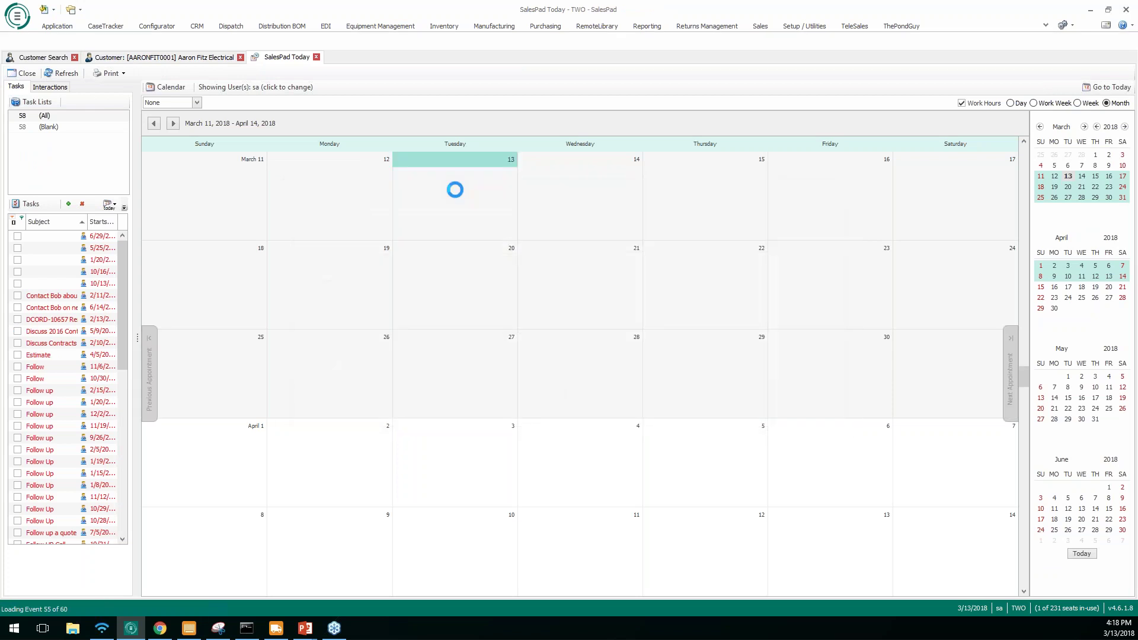
- View the users available for the calendar without changing the selection, and close SalesPad Today
left_click(290, 88)
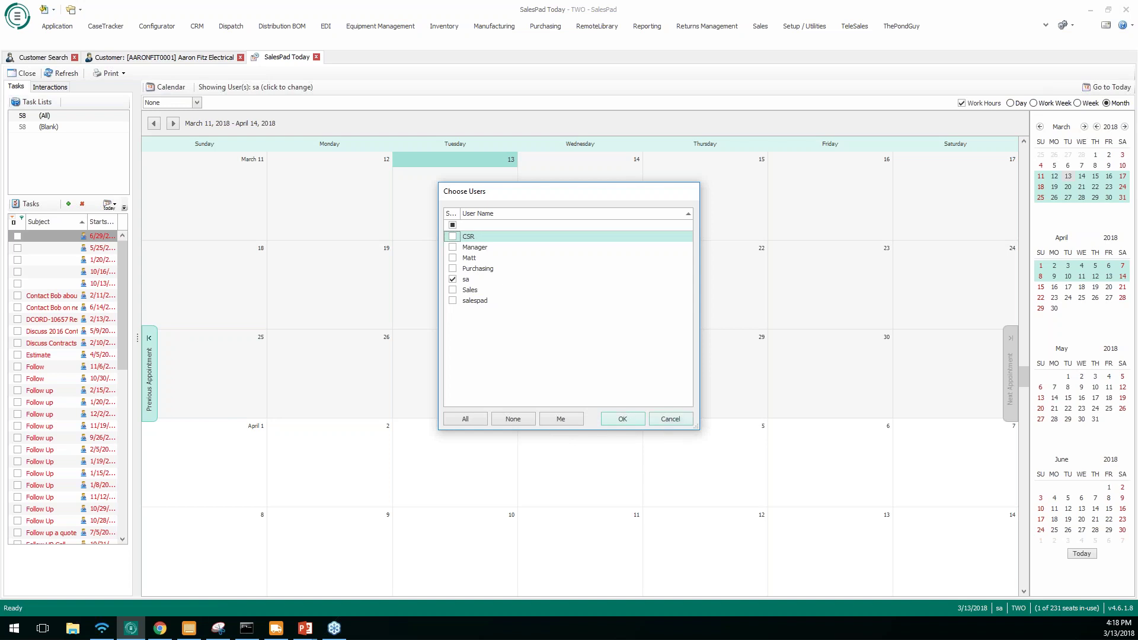
left_click(672, 419)
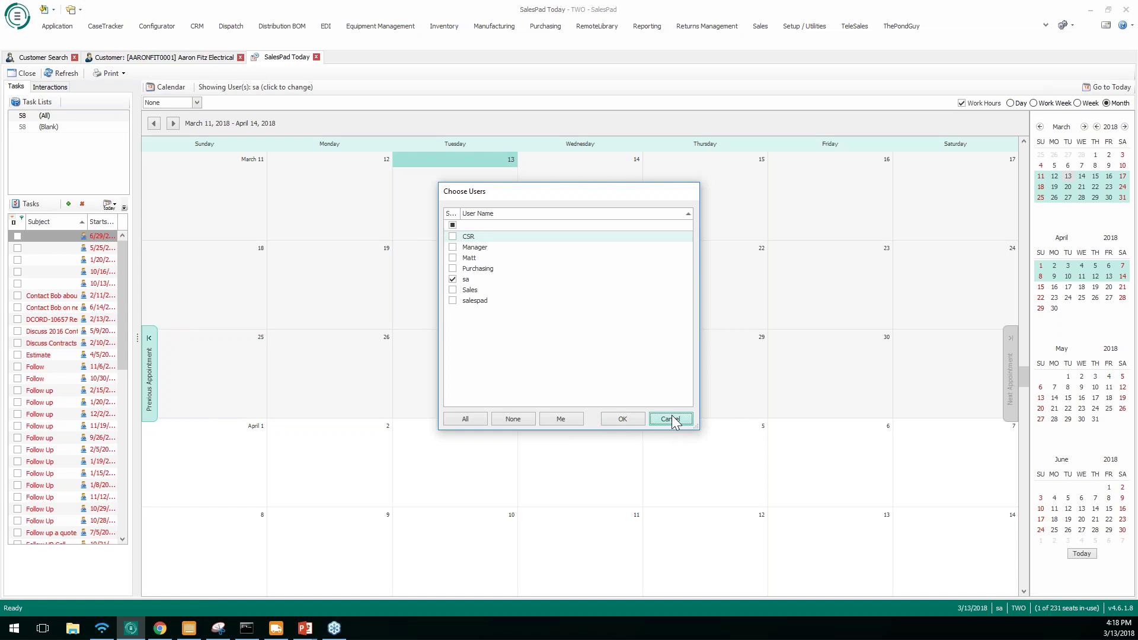
left_click(317, 58)
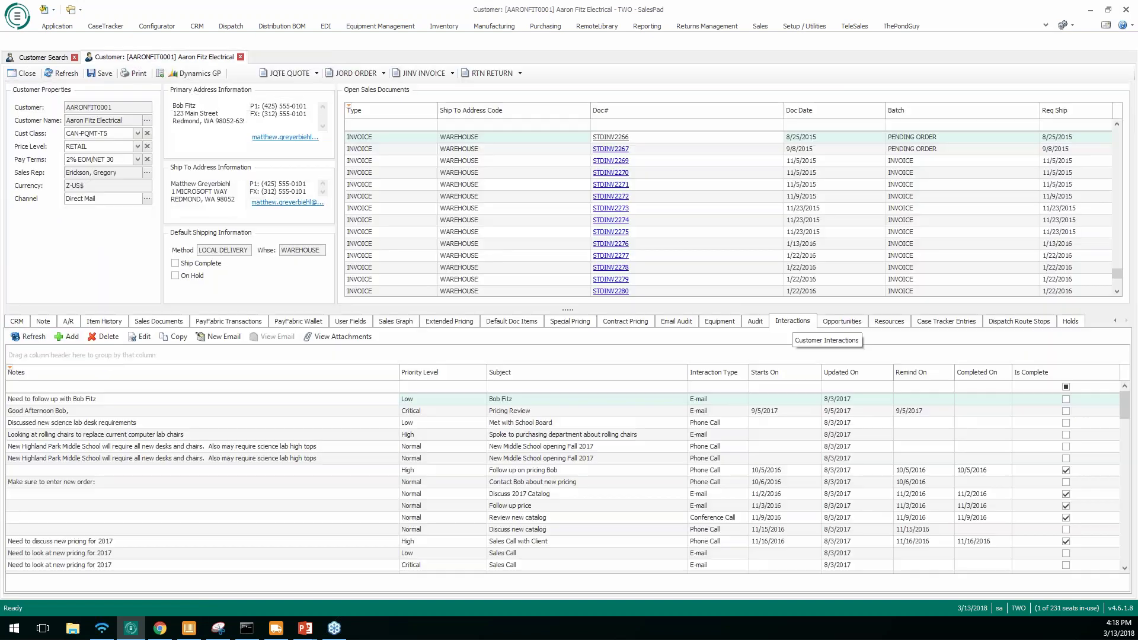
- Show the customer's contact addresses and select the Lansing address below JOB SITE 2 as the ship-to address
left_click(1115, 321)
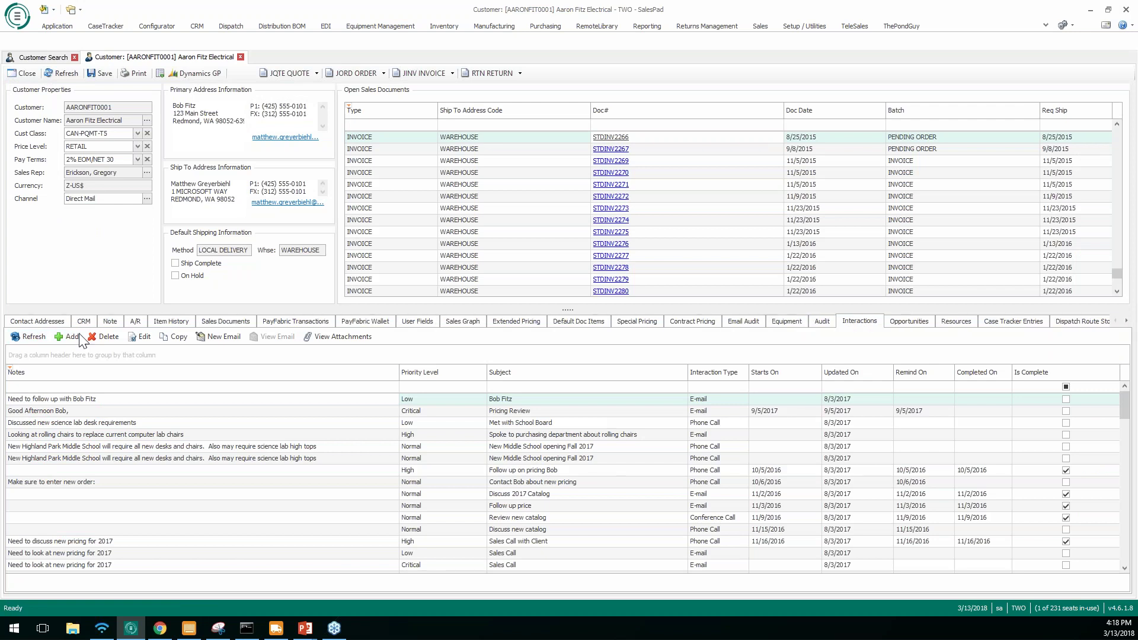
left_click(43, 324)
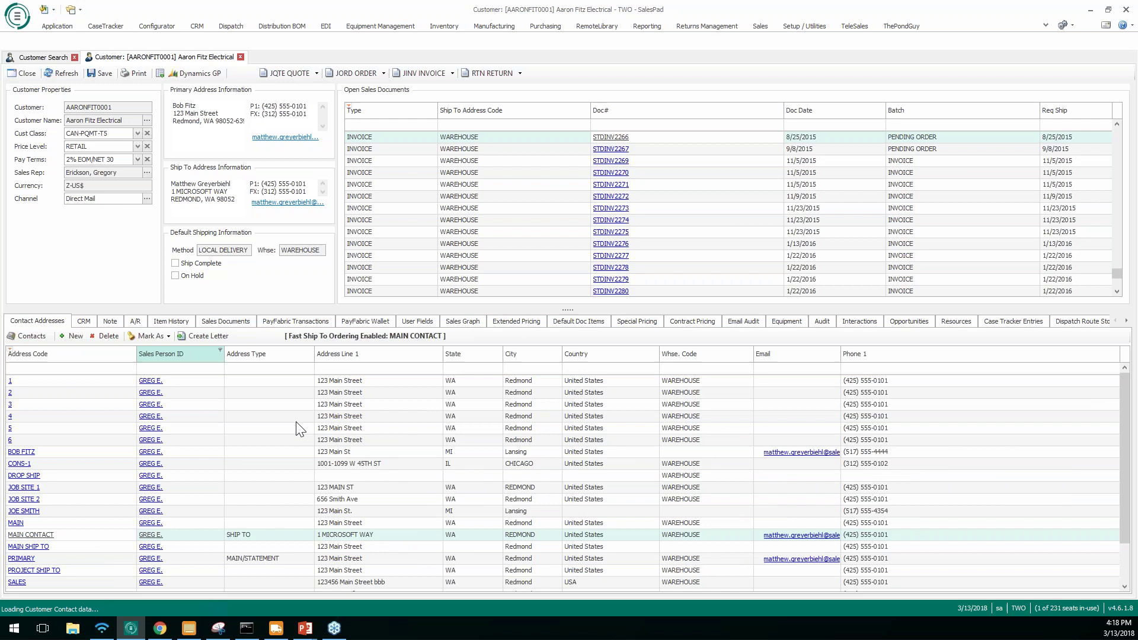
scroll(178, 474, "down", 1)
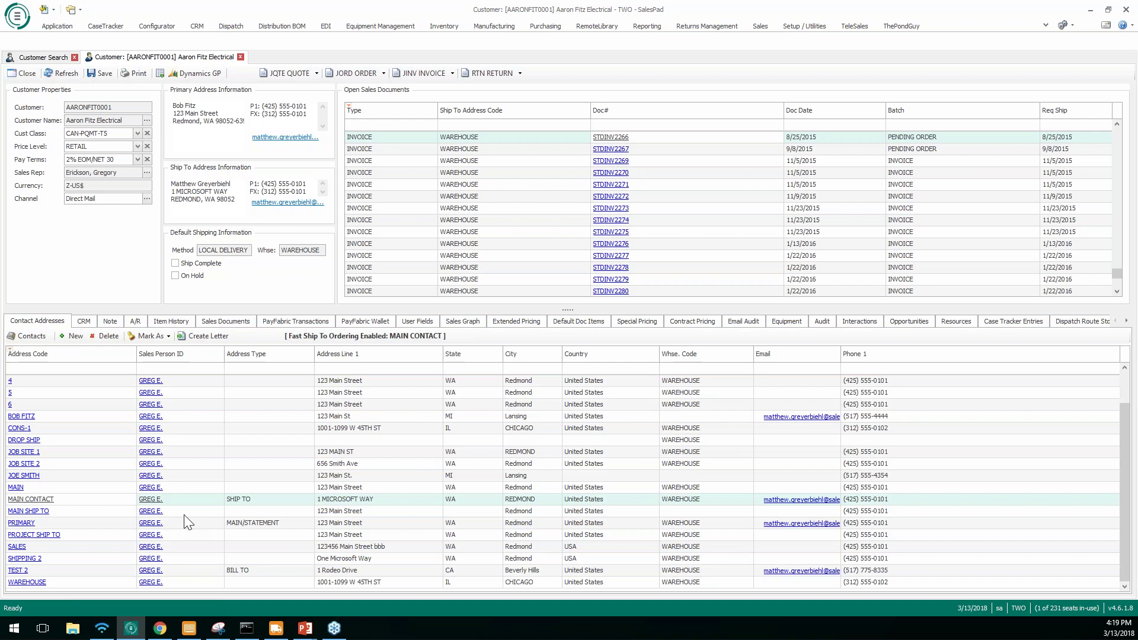
left_click(350, 475)
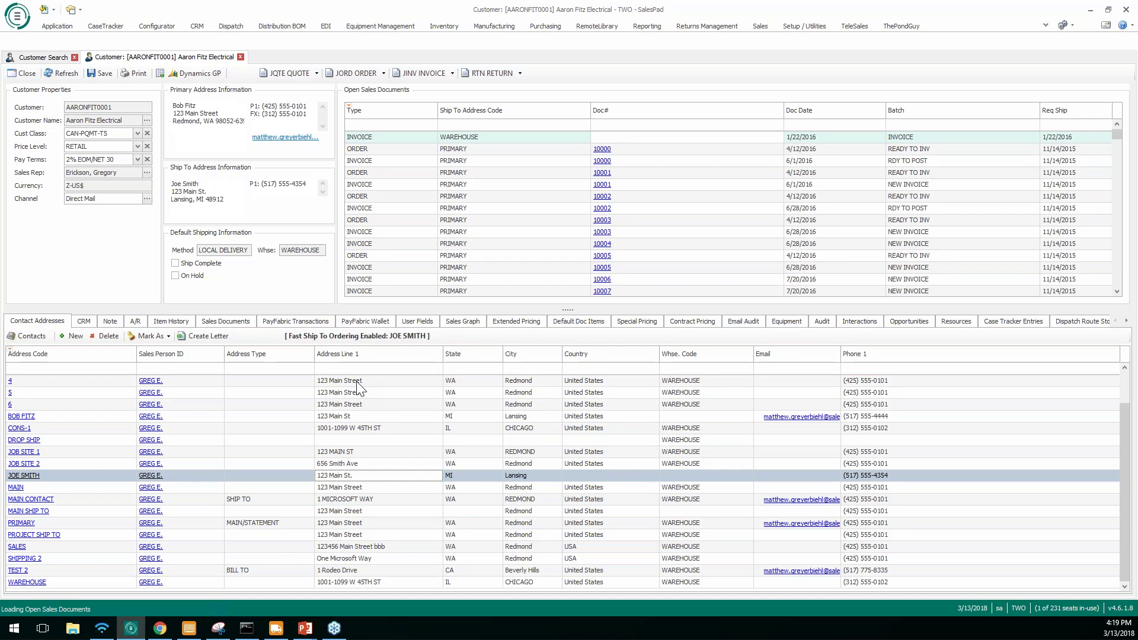
left_click(436, 368)
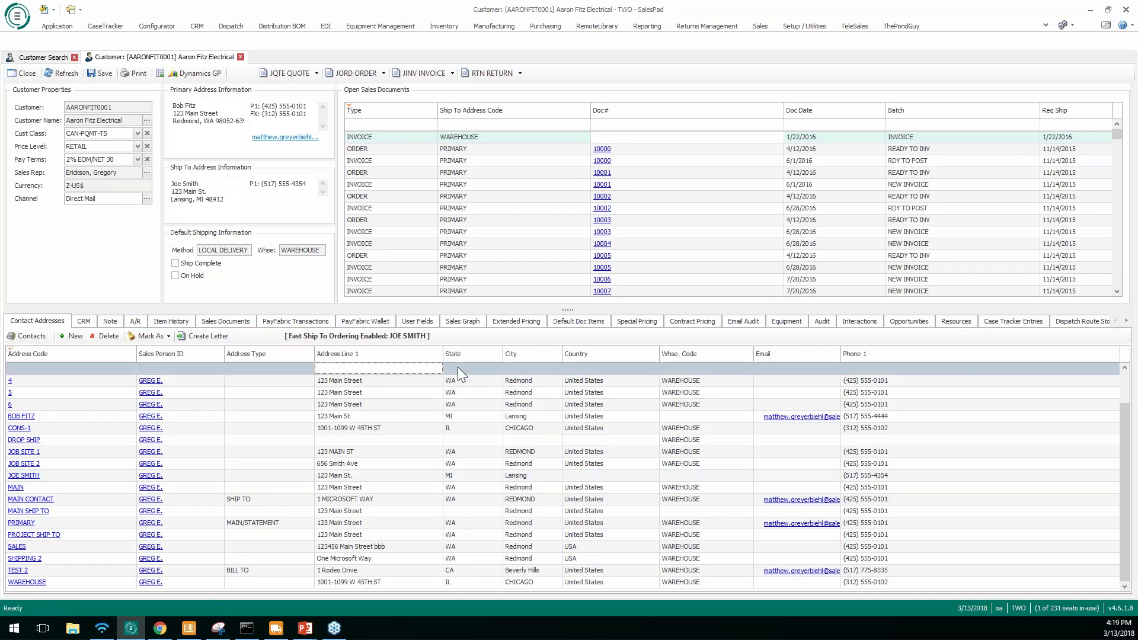
key("Tab")
key("Tab")
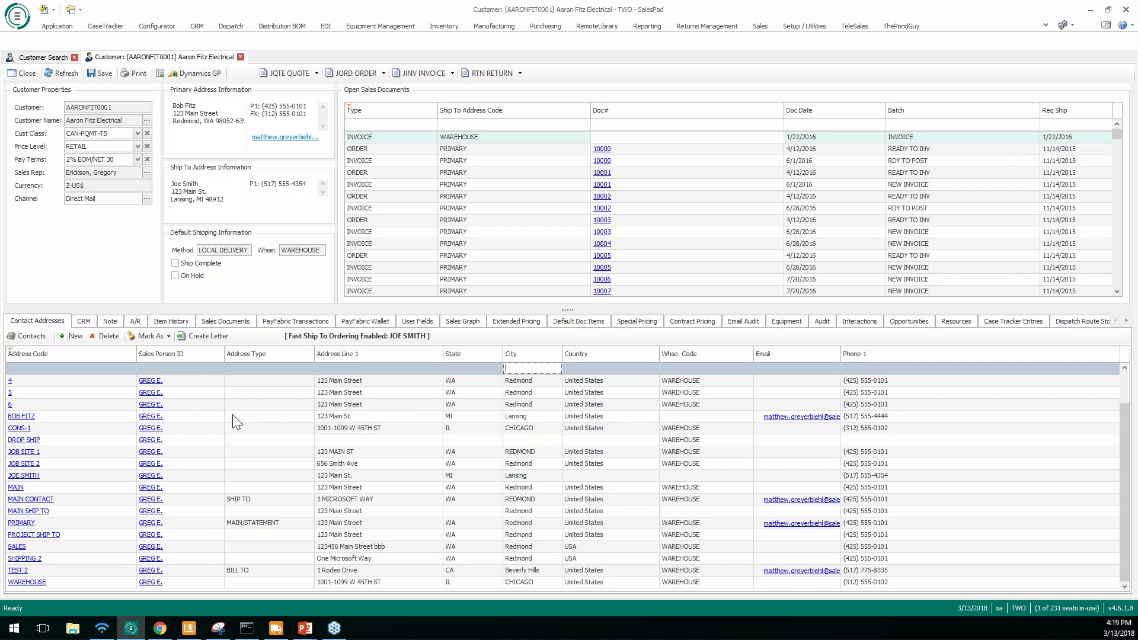
left_click(332, 451)
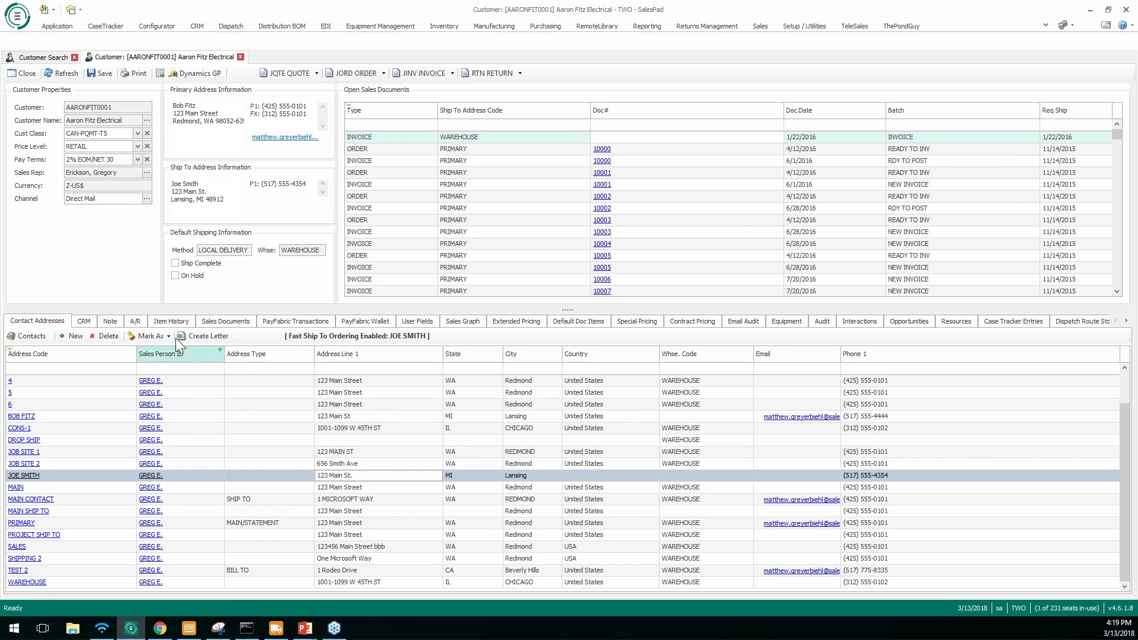
- Trace the customer's A/R balance to the 954.98 invoice, view its email form without sending, and close the invoice
left_click(136, 322)
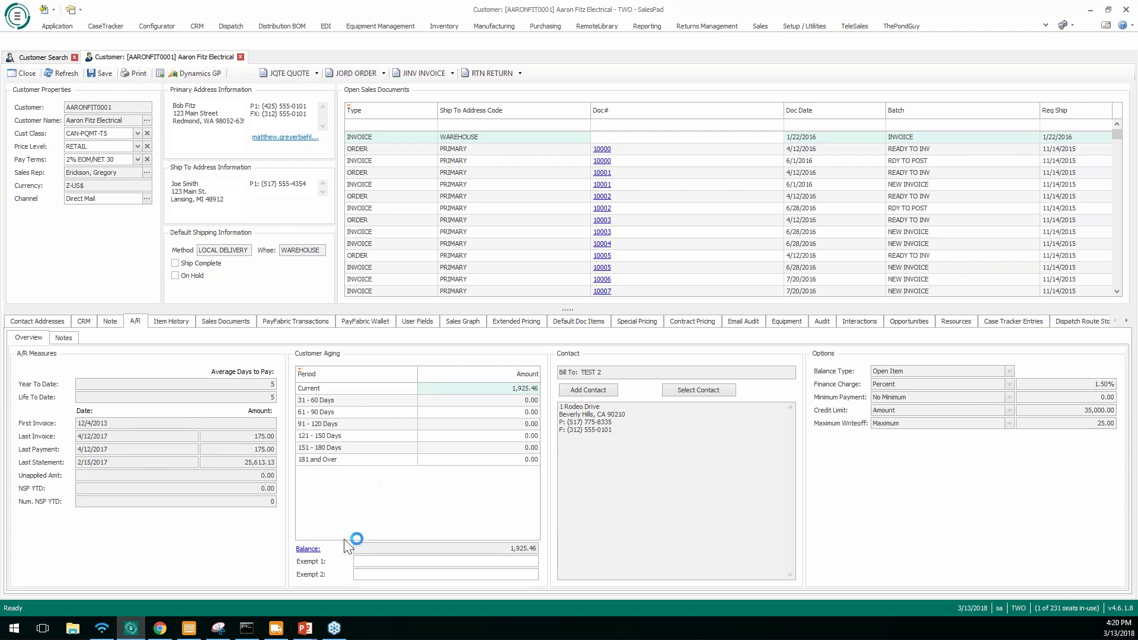
left_click(308, 550)
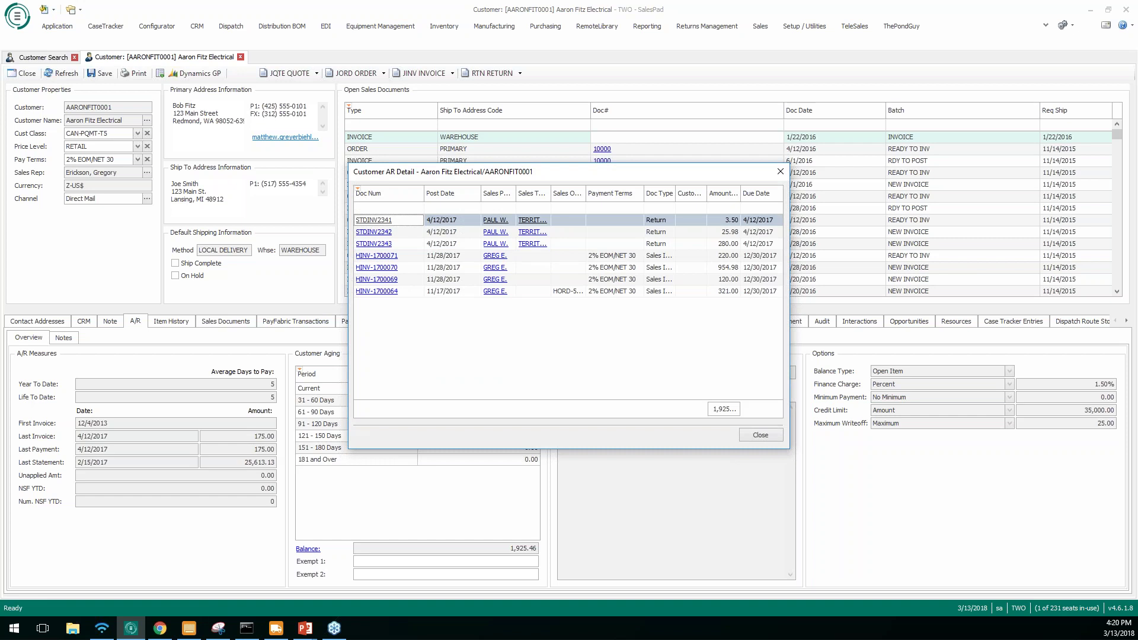
left_click(376, 268)
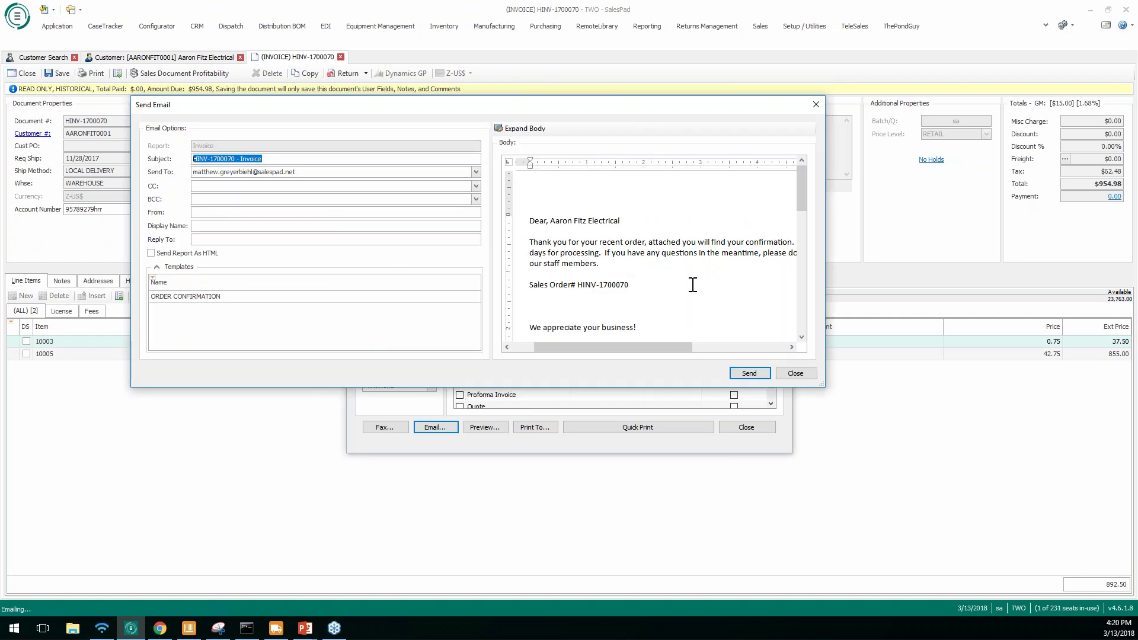
left_click(797, 374)
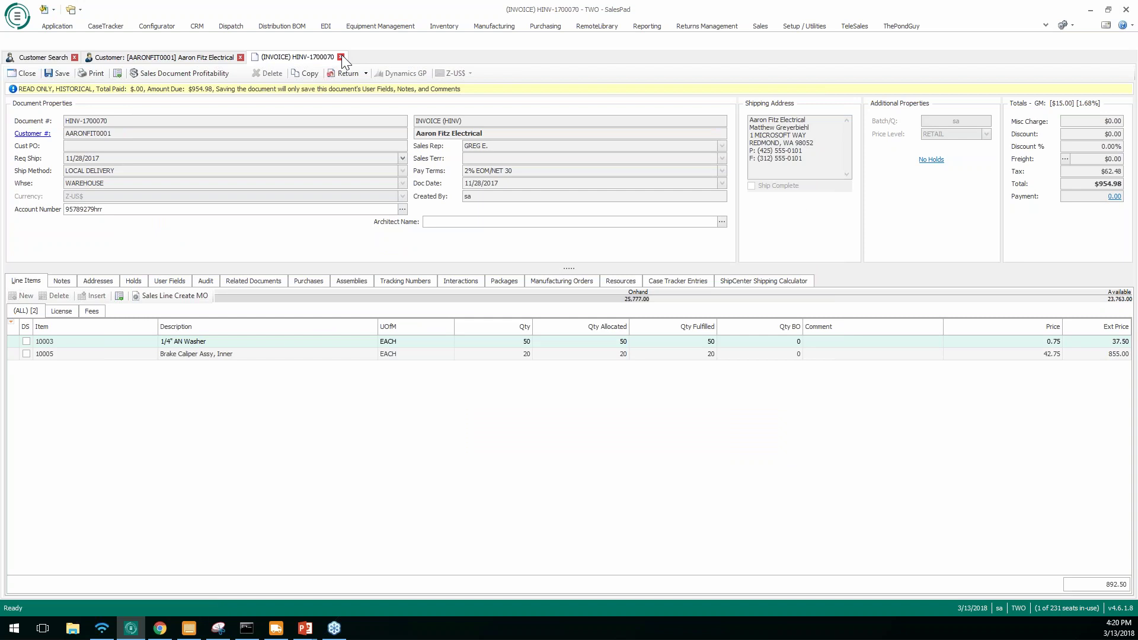
left_click(340, 57)
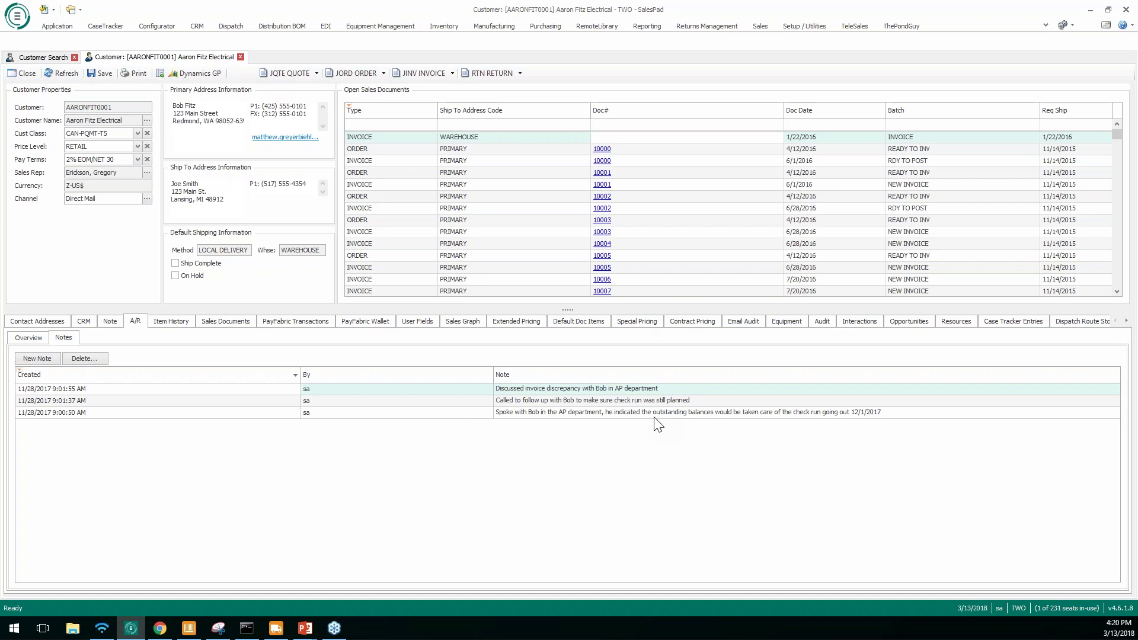
- Examine the customer's A/R notes and the blank A/R note entry form, closing it without saving
left_click(860, 411)
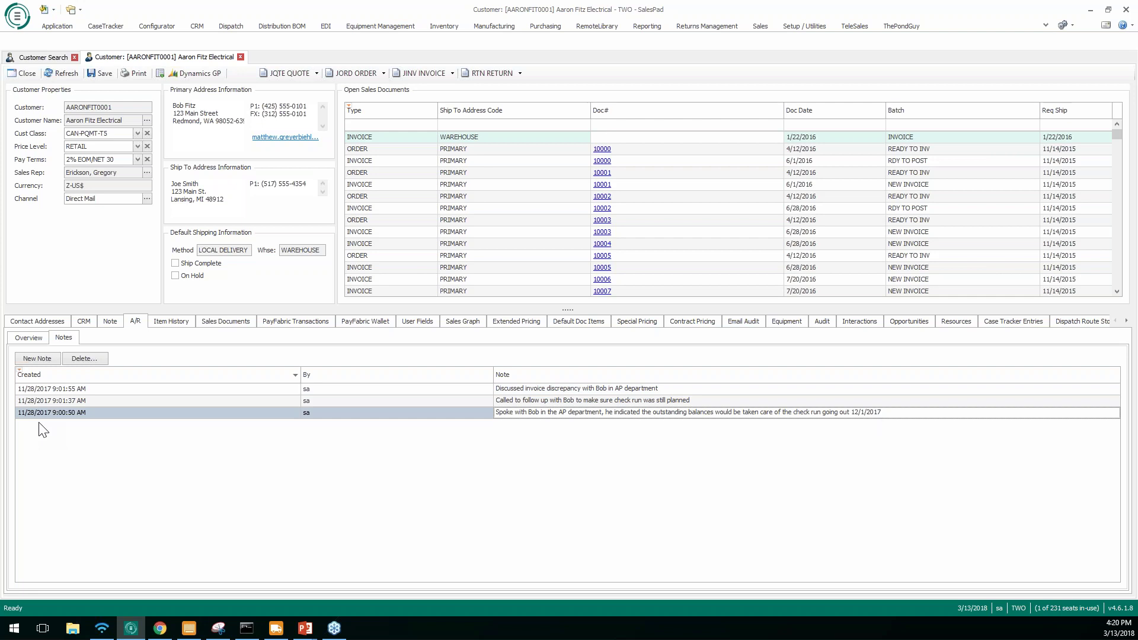
left_click(37, 358)
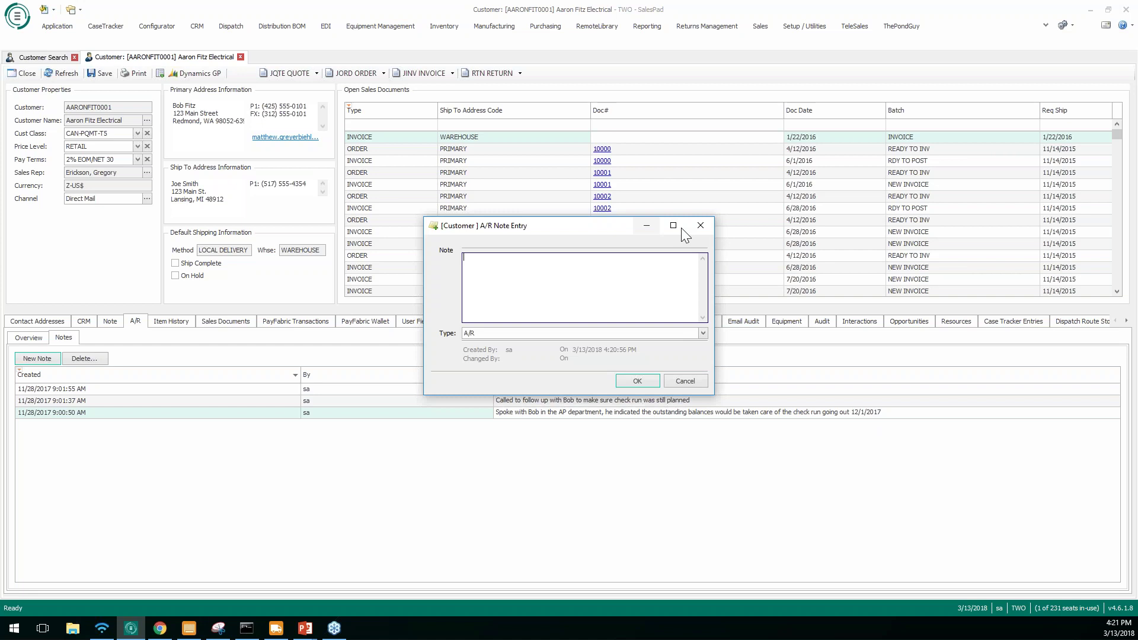
left_click(700, 225)
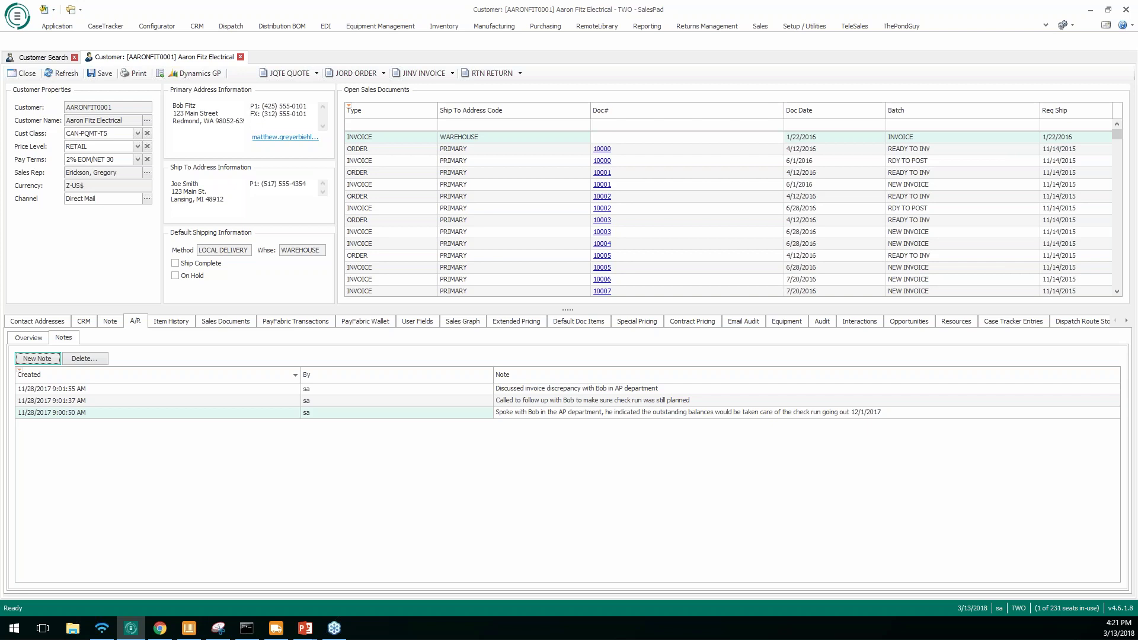
- Show the customer's item history with invoices for the last 12 months and refresh it
left_click(171, 321)
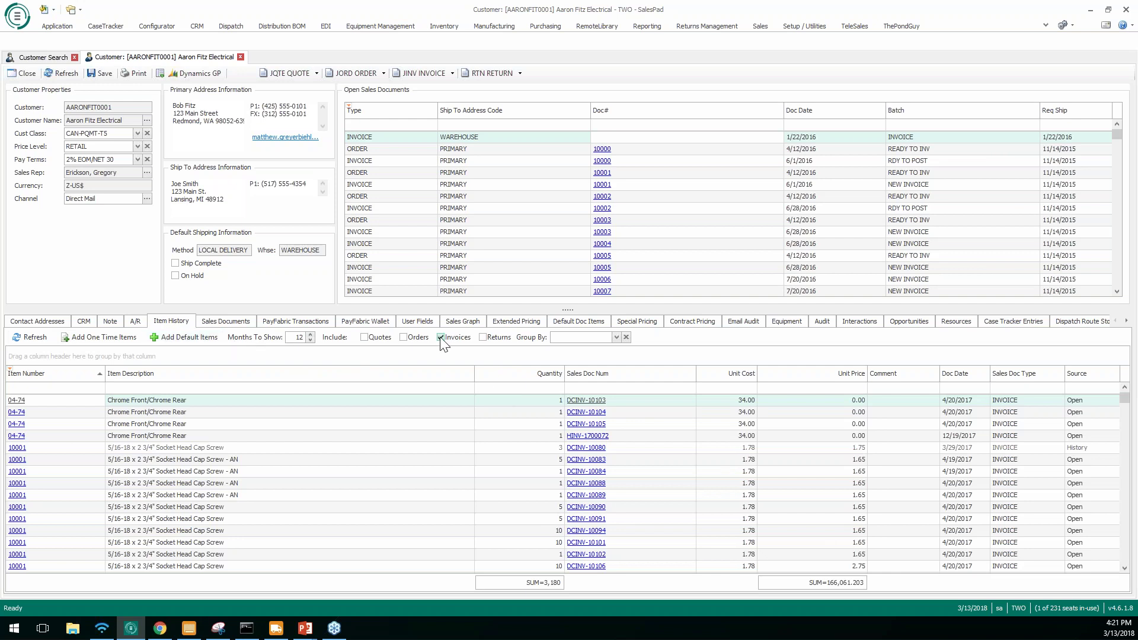
left_click(311, 334)
left_click(310, 340)
left_click(37, 337)
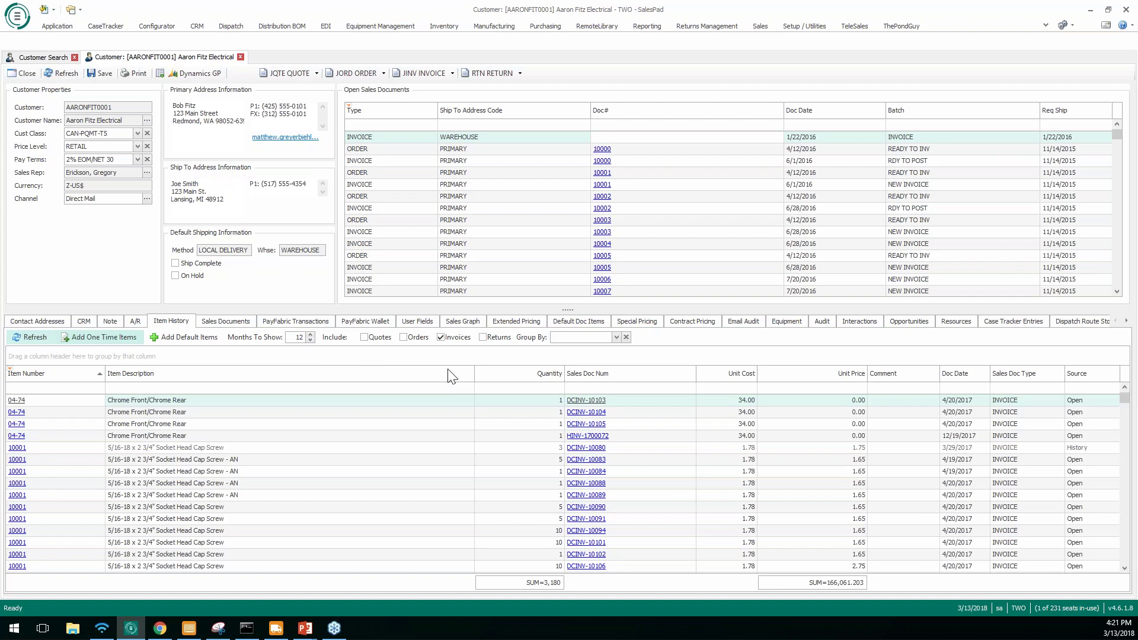
- Filter the item history to item number A100 and view the summary calculations offered for its columns
left_click(60, 392)
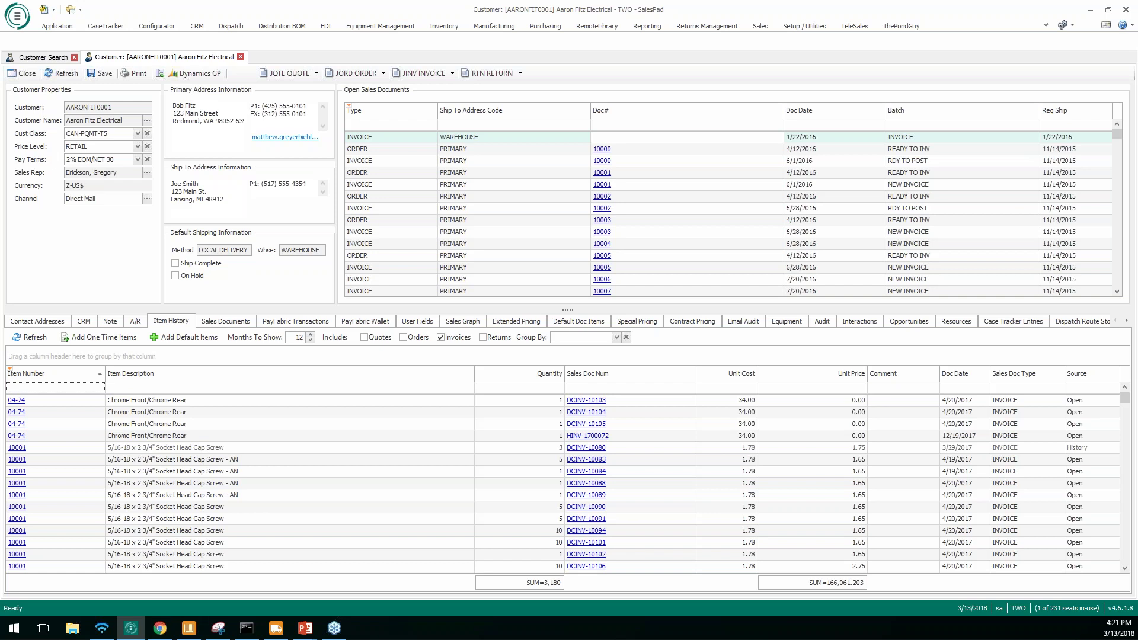
type("A100")
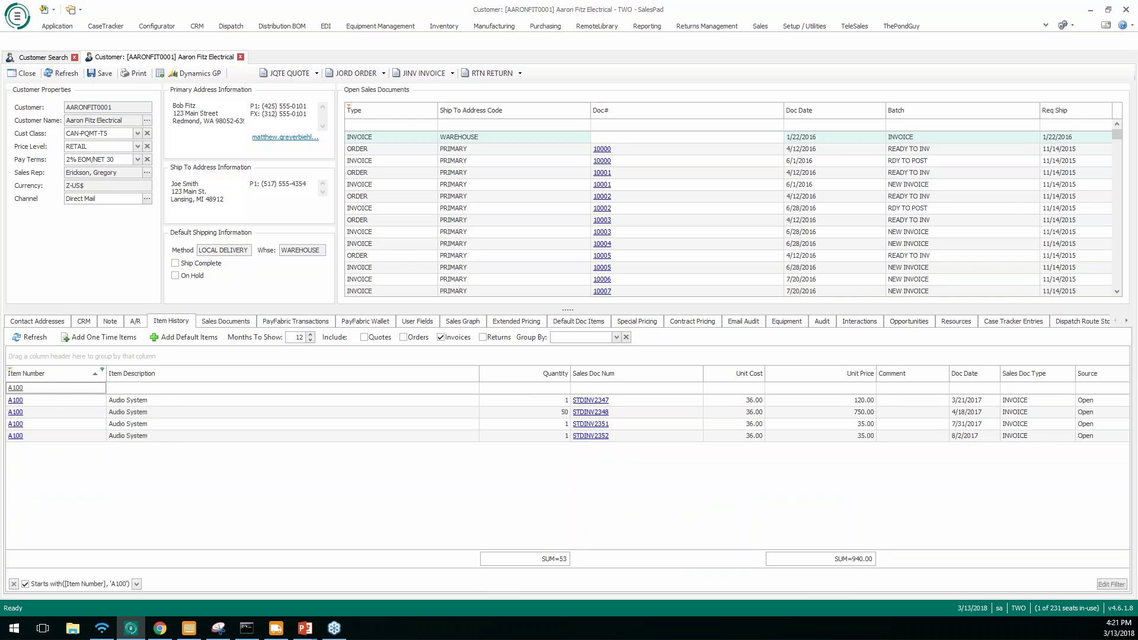
right_click(552, 566)
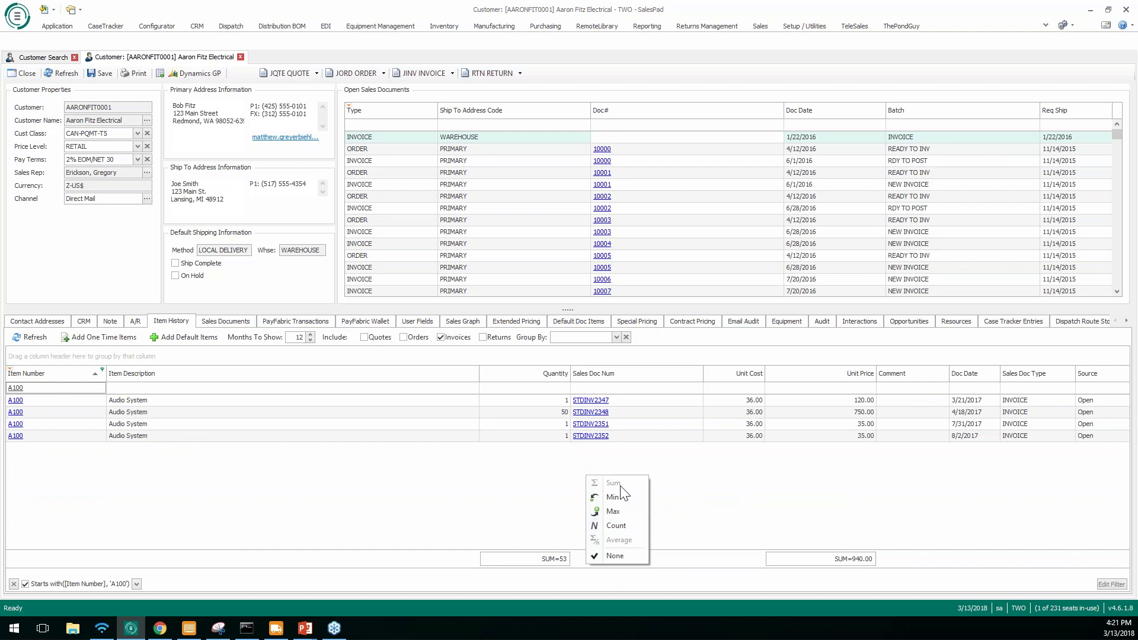
left_click(564, 584)
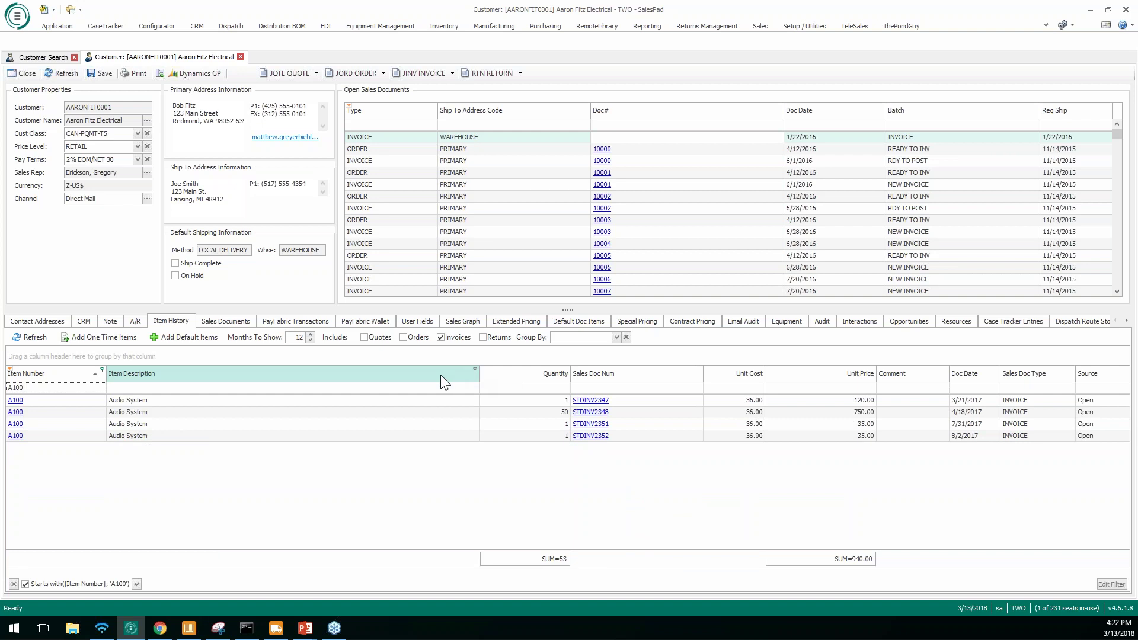
- View the customer's sales graph and the details of the default Visa card in the PayFabric wallet
left_click(463, 323)
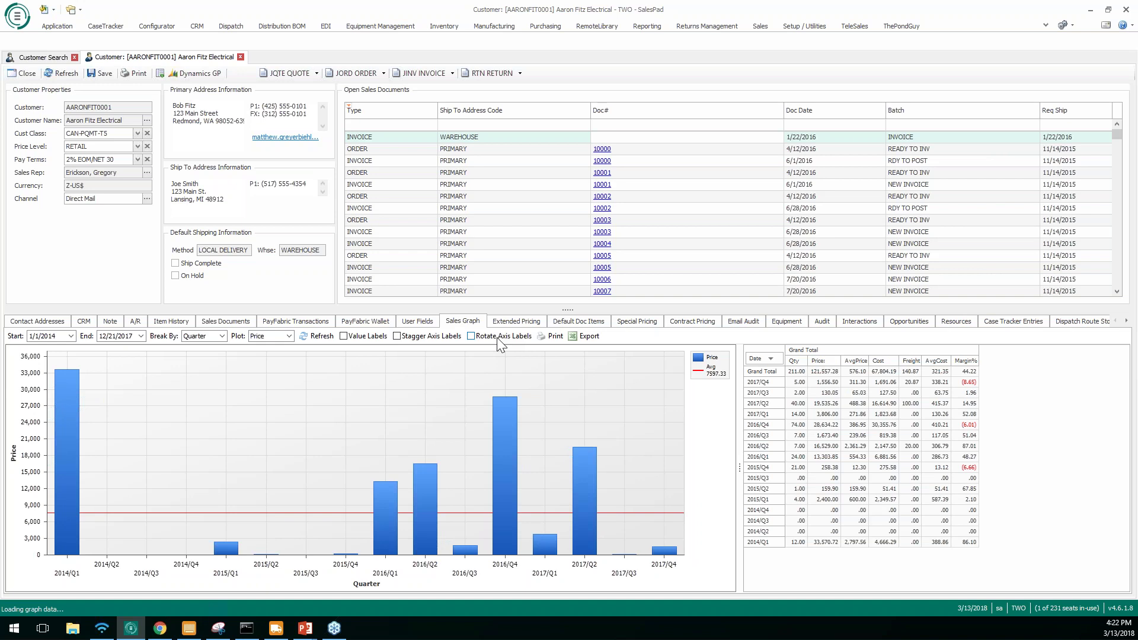
left_click(365, 321)
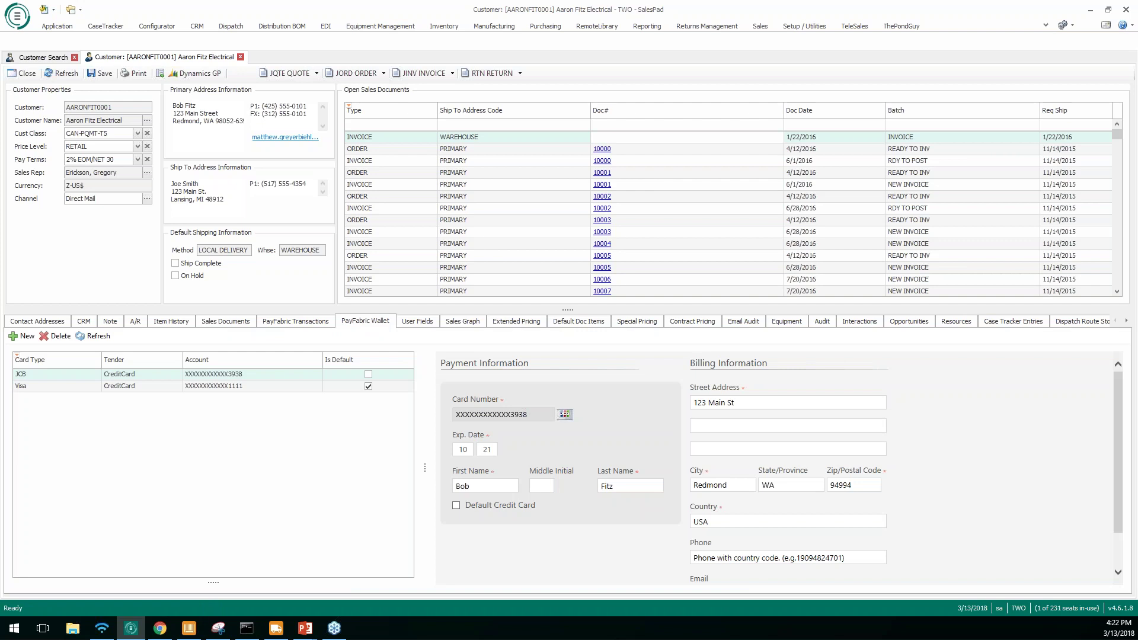
left_click(21, 385)
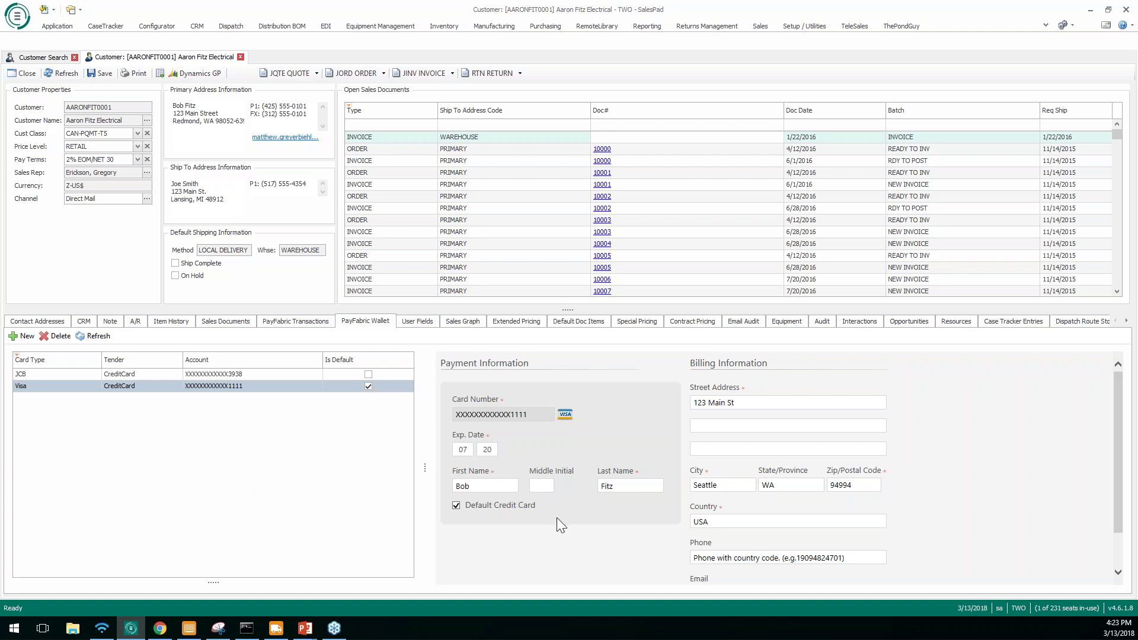
- Open the Trifold file from the customer's resources and close it after viewing the image
left_click(951, 321)
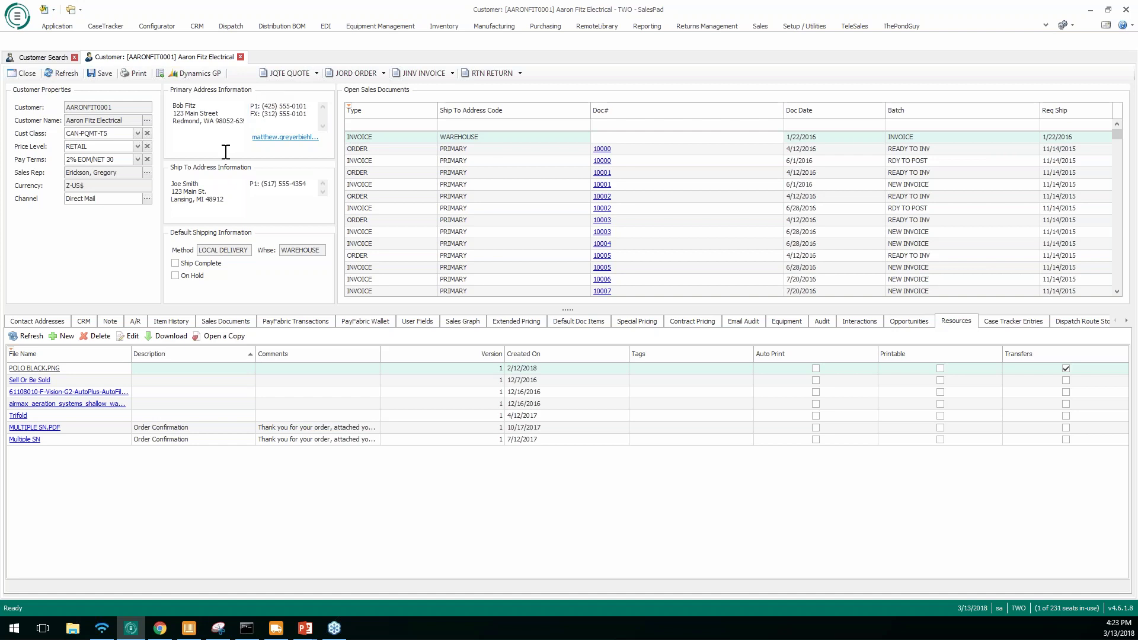
left_click(108, 417)
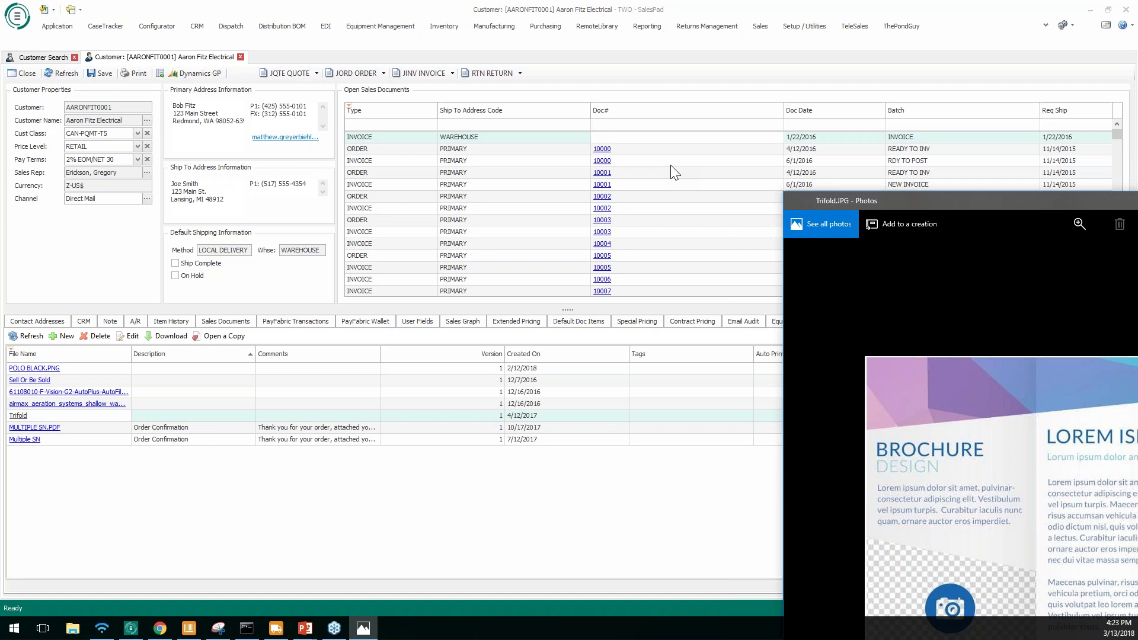
key("alt+F4")
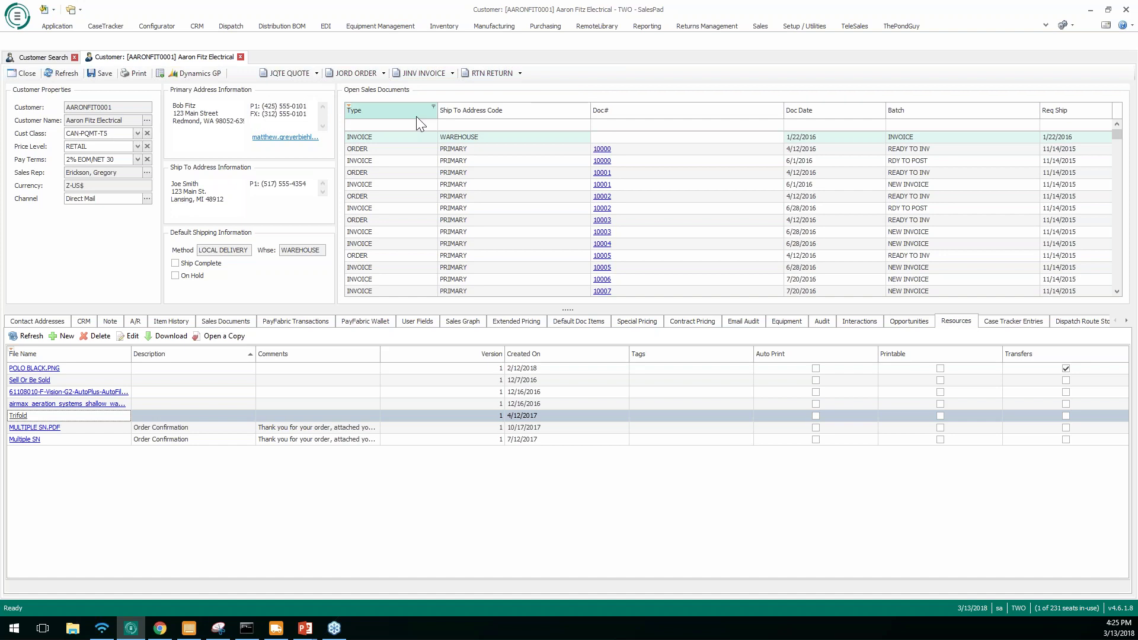
- Create a JORD order for the customer and look up item 100 for its first line
left_click(316, 74)
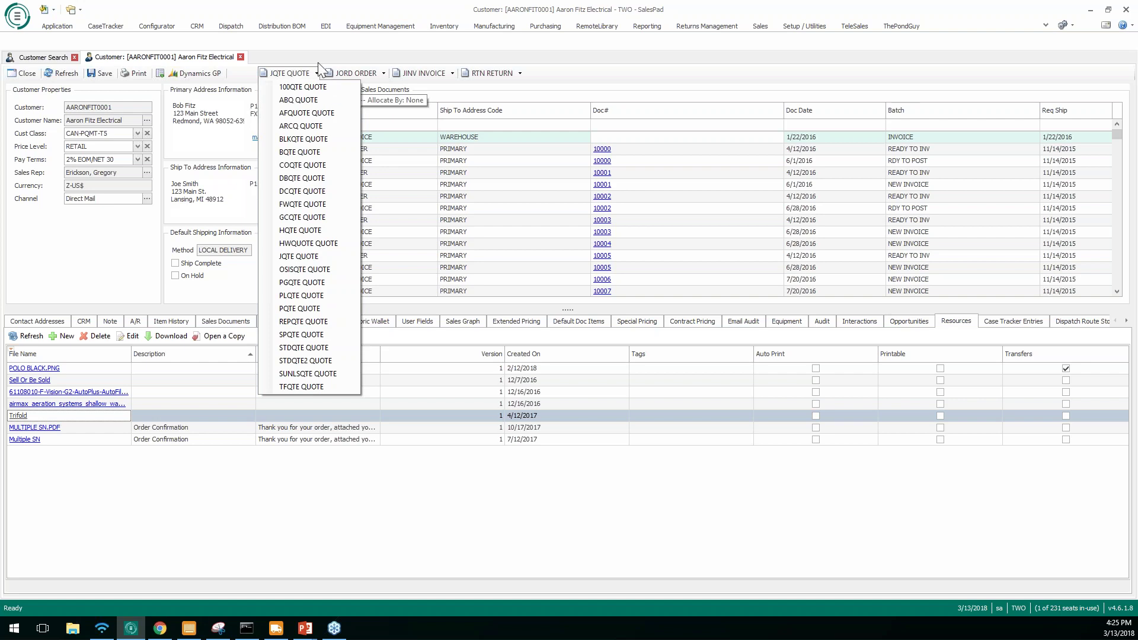
left_click(317, 73)
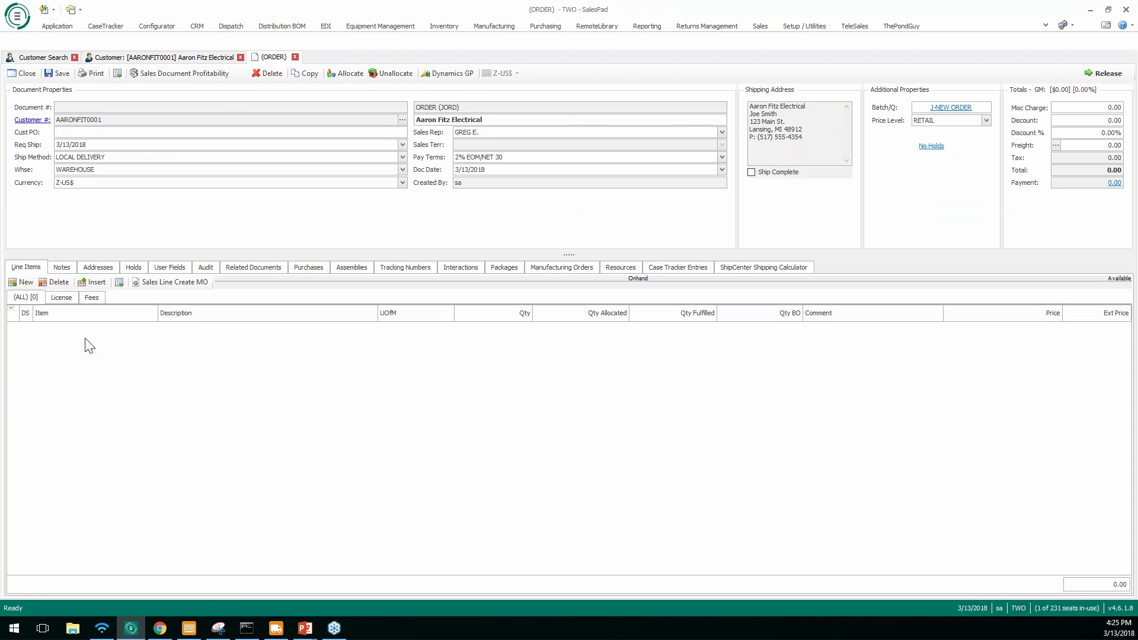
left_click(23, 282)
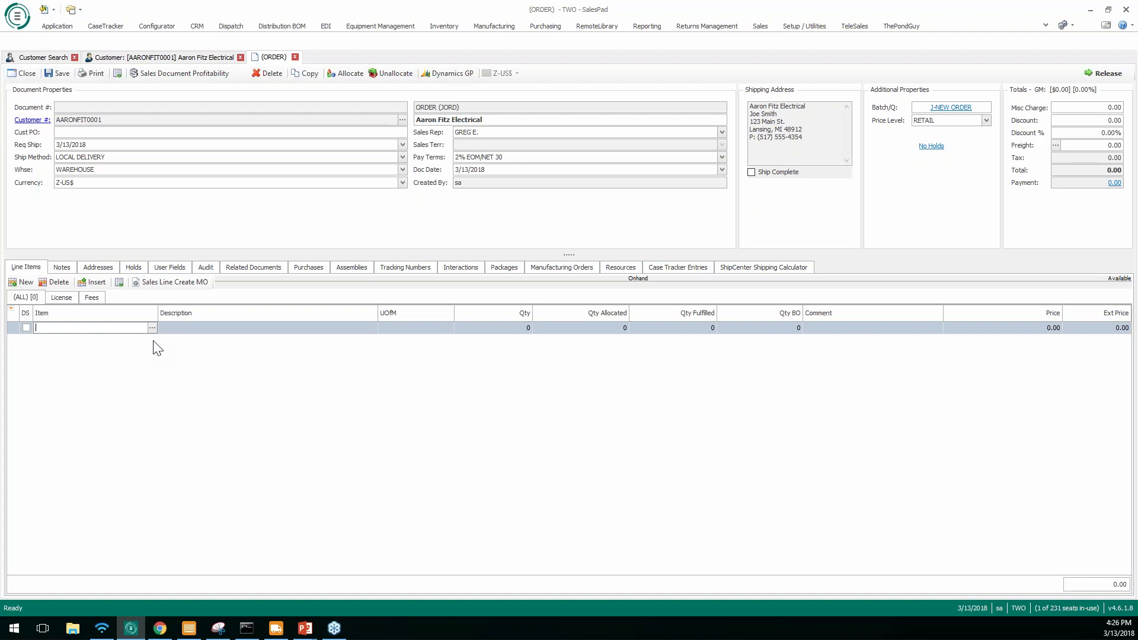
type("100")
key("Tab")
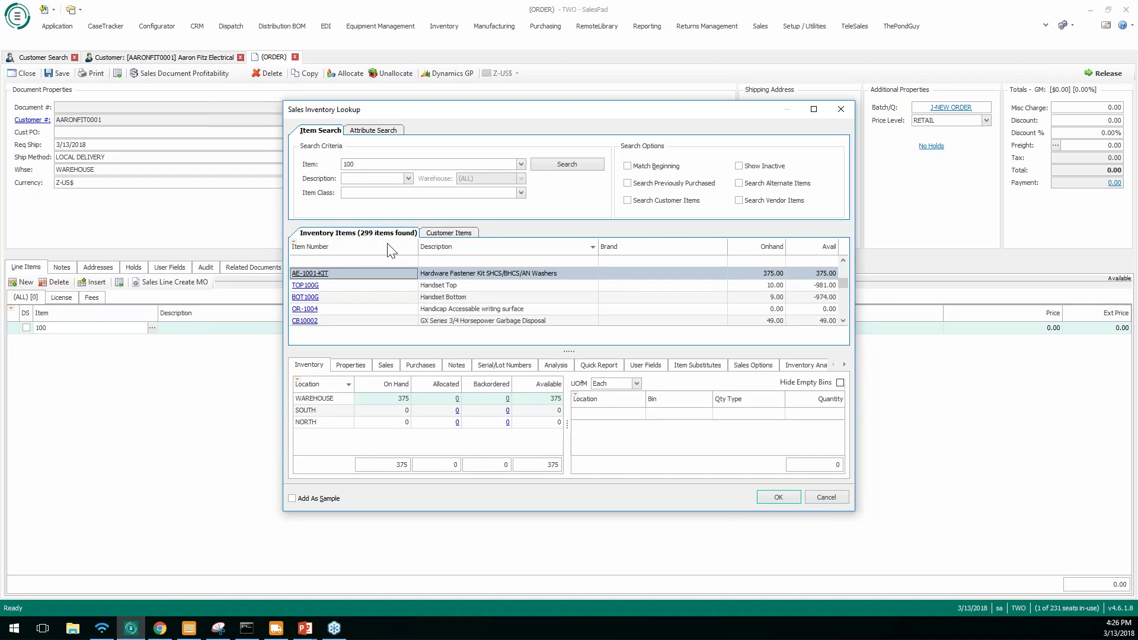
- Filter the inventory lookup to descriptions containing "Brak" and examine the stock by location and the properties of item 10004
left_click(424, 262)
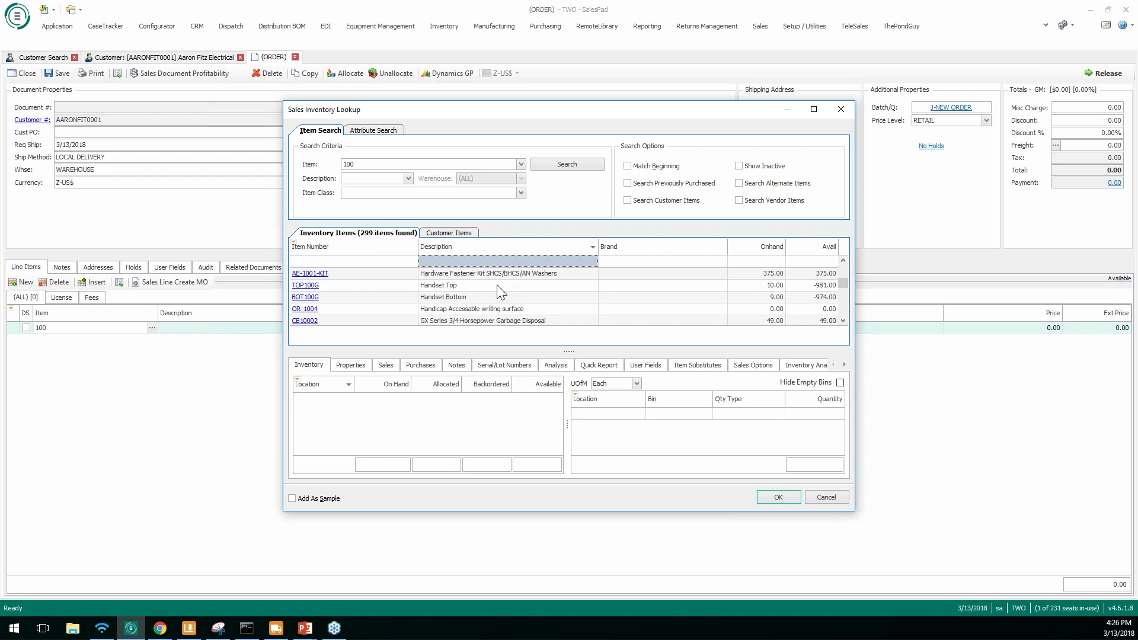
type("*Bra")
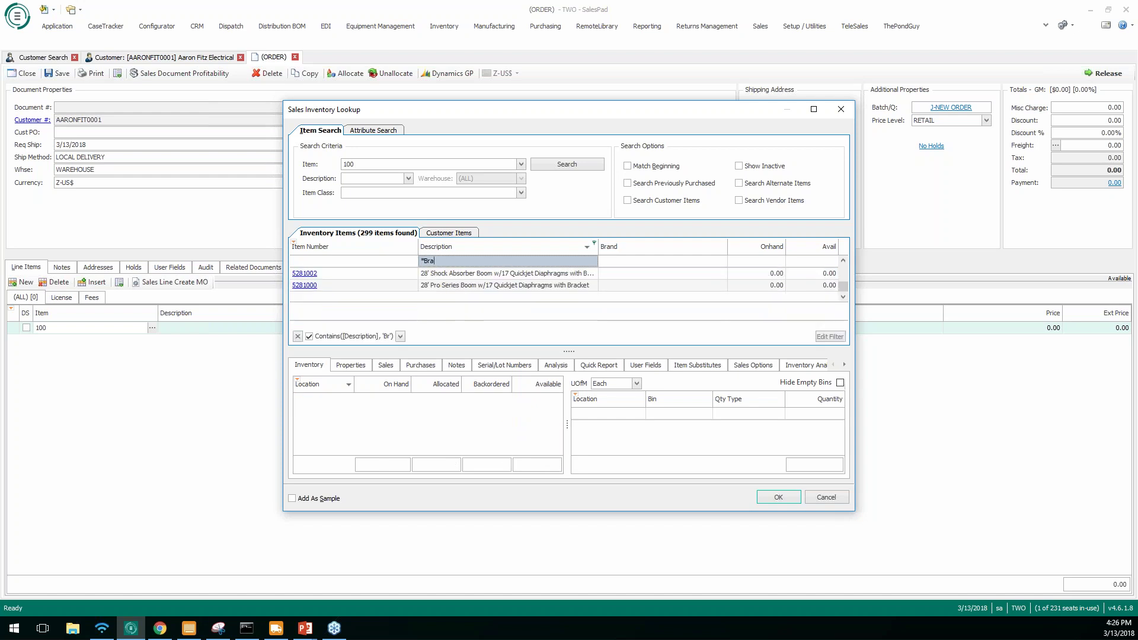
type("k")
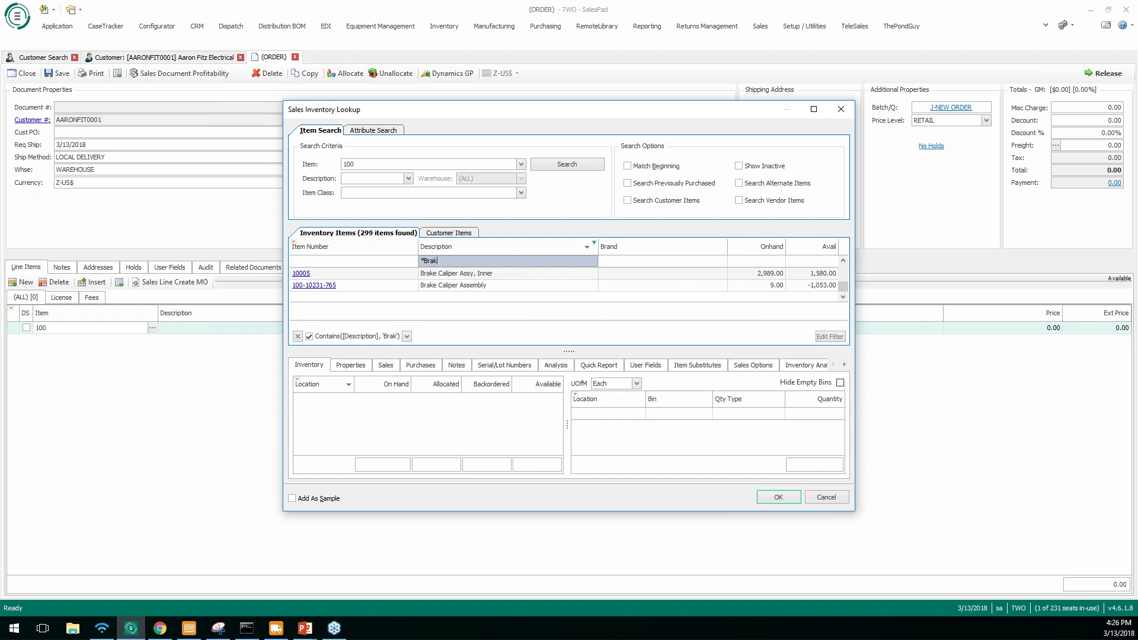
left_click(541, 284)
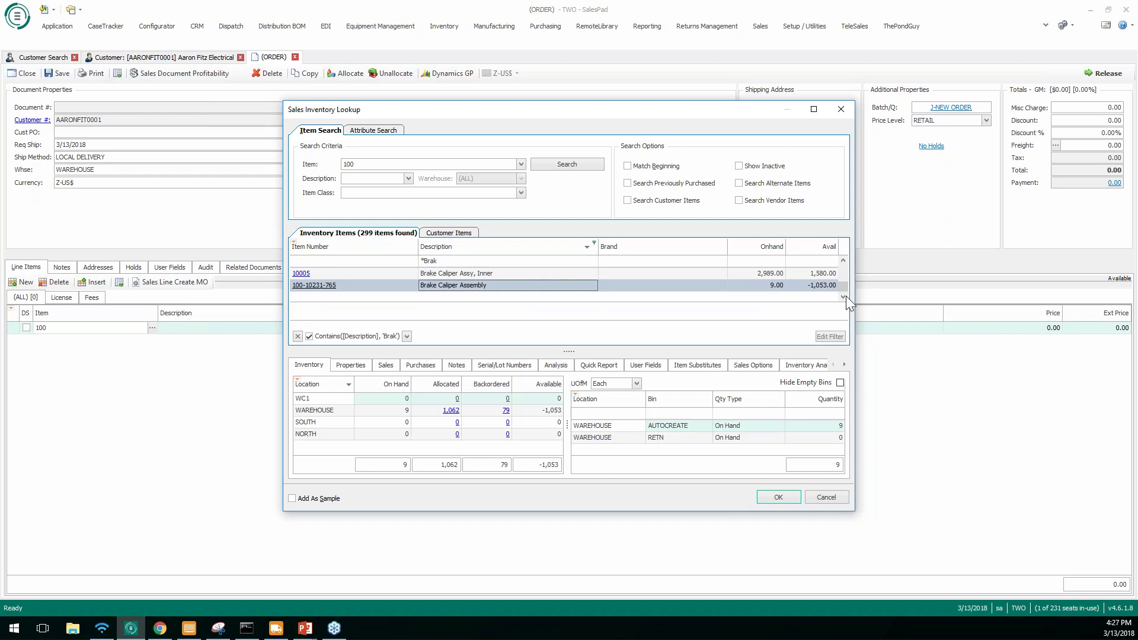
scroll(765, 279, "up", 1)
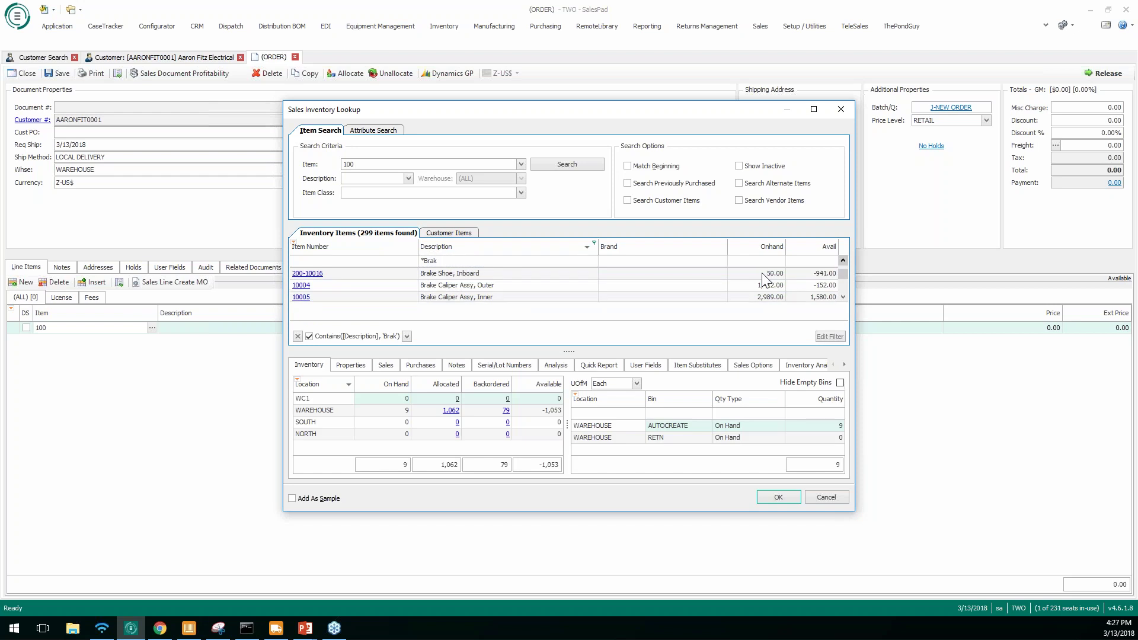
left_click(510, 285)
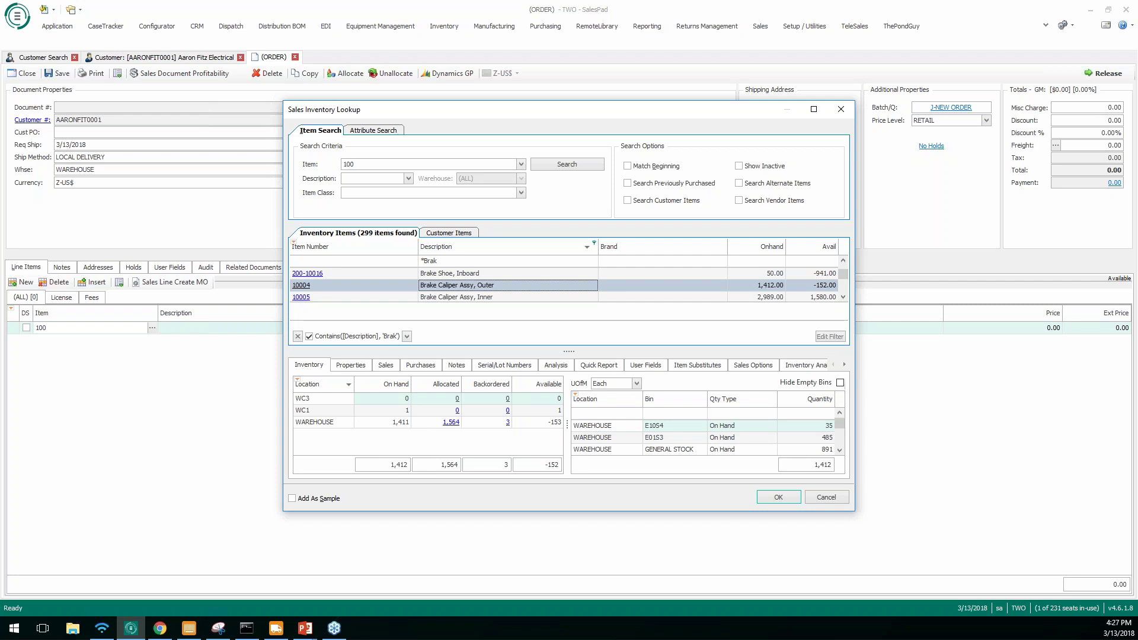
left_click(451, 422)
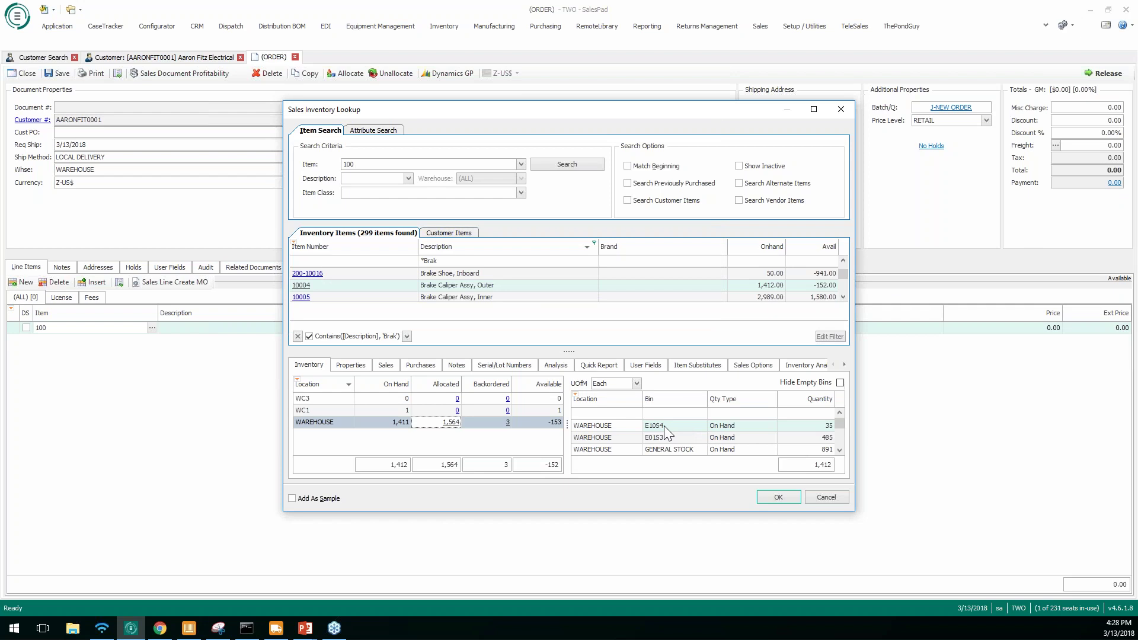
left_click(352, 370)
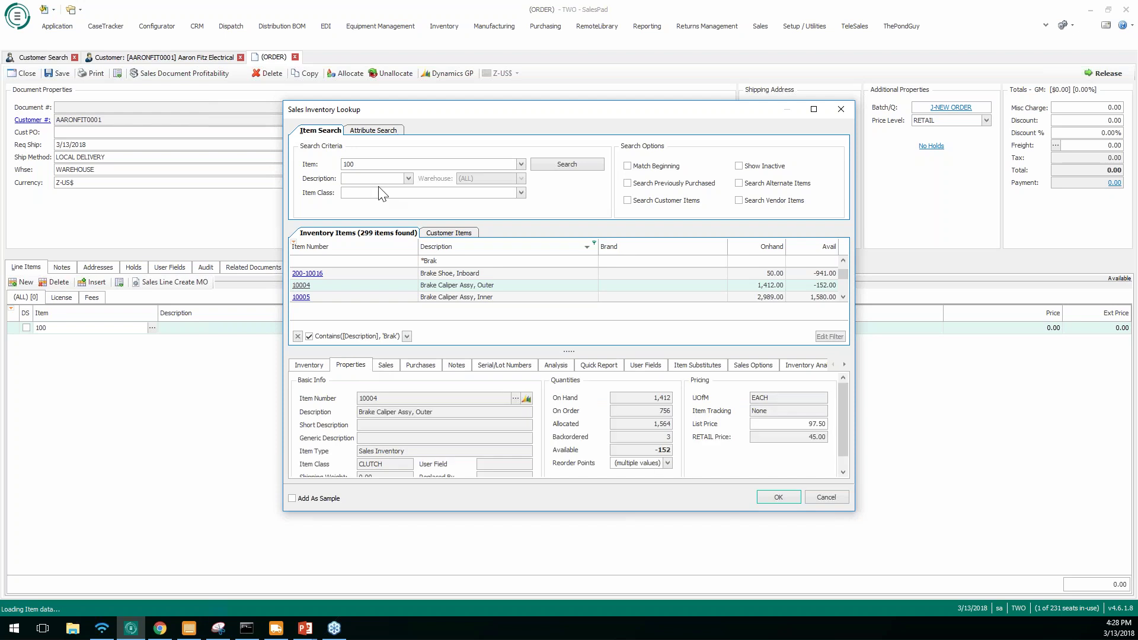
- Search the inventory for item 10003 and view its item maintenance record without saving changes
type("03")
left_click(557, 165)
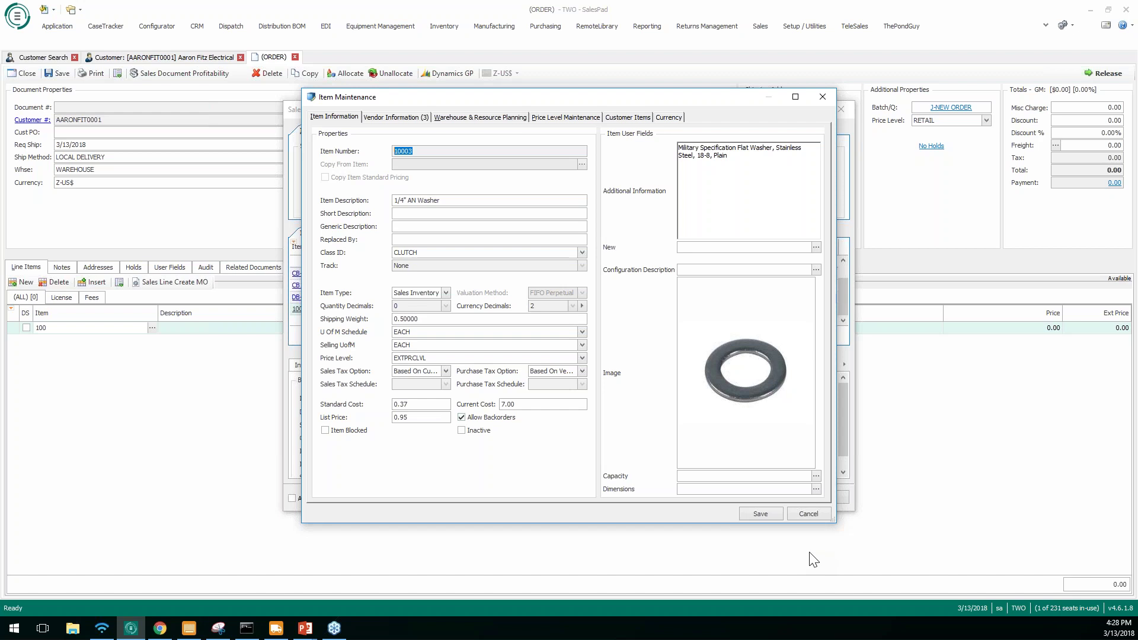
left_click(809, 514)
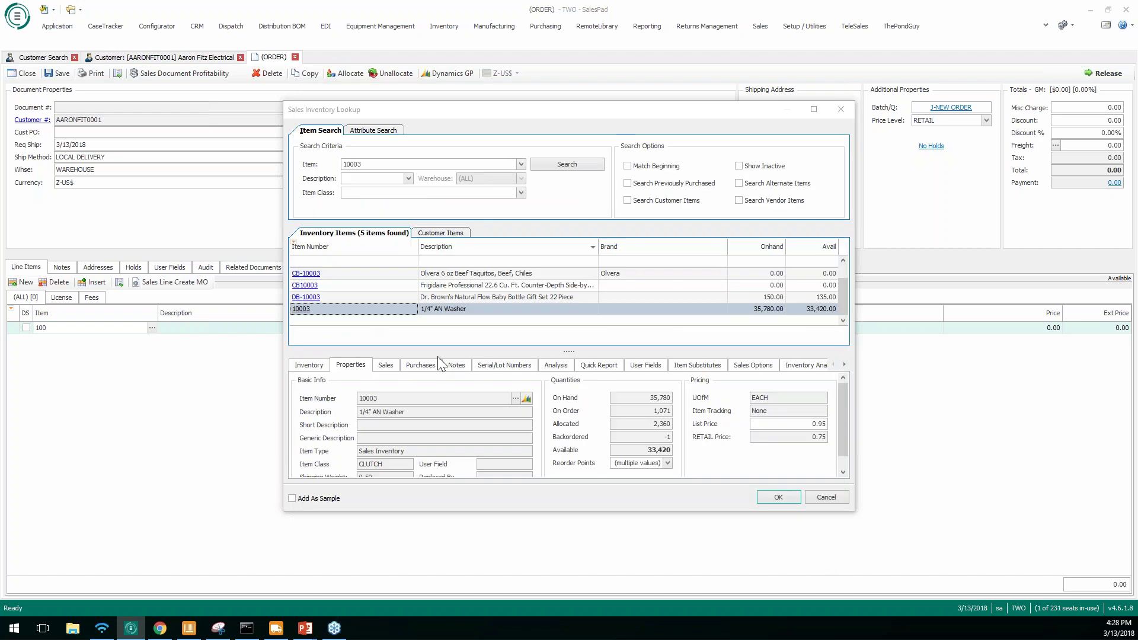
- Add item 10003, the 1/4" AN Washer, to the order with a quantity of 10
key("Return")
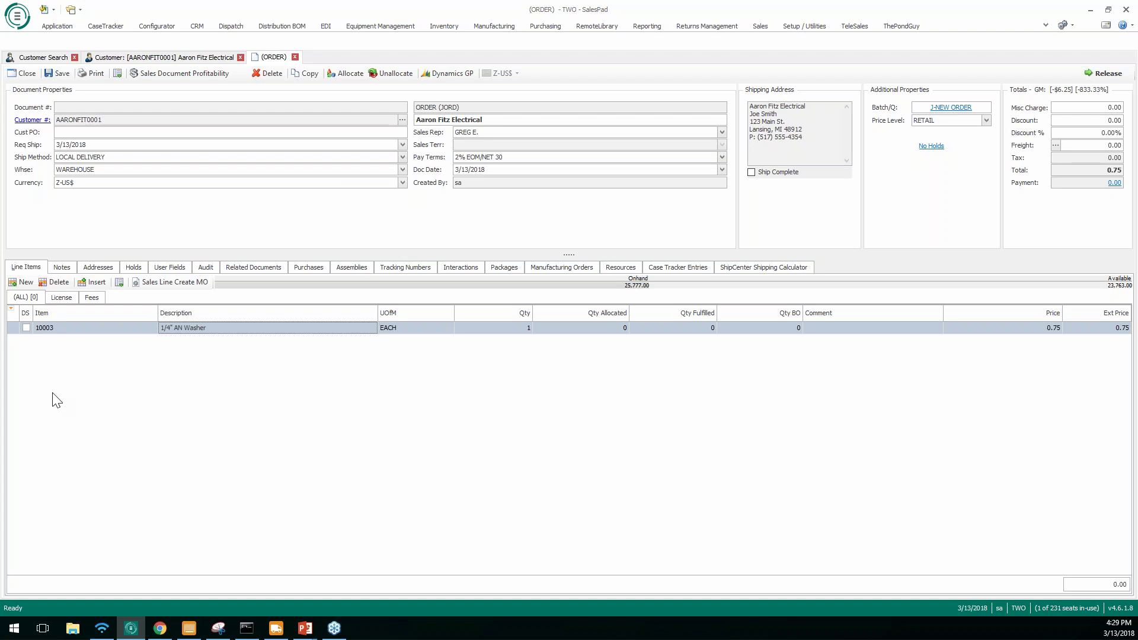
key("Tab")
type("10")
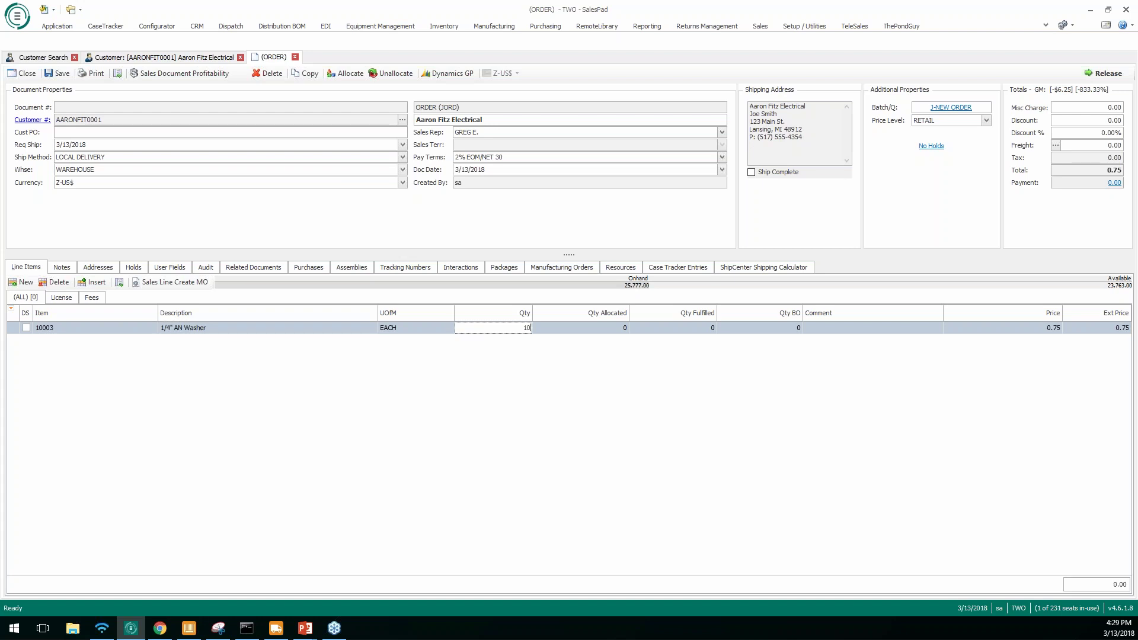
key("Tab")
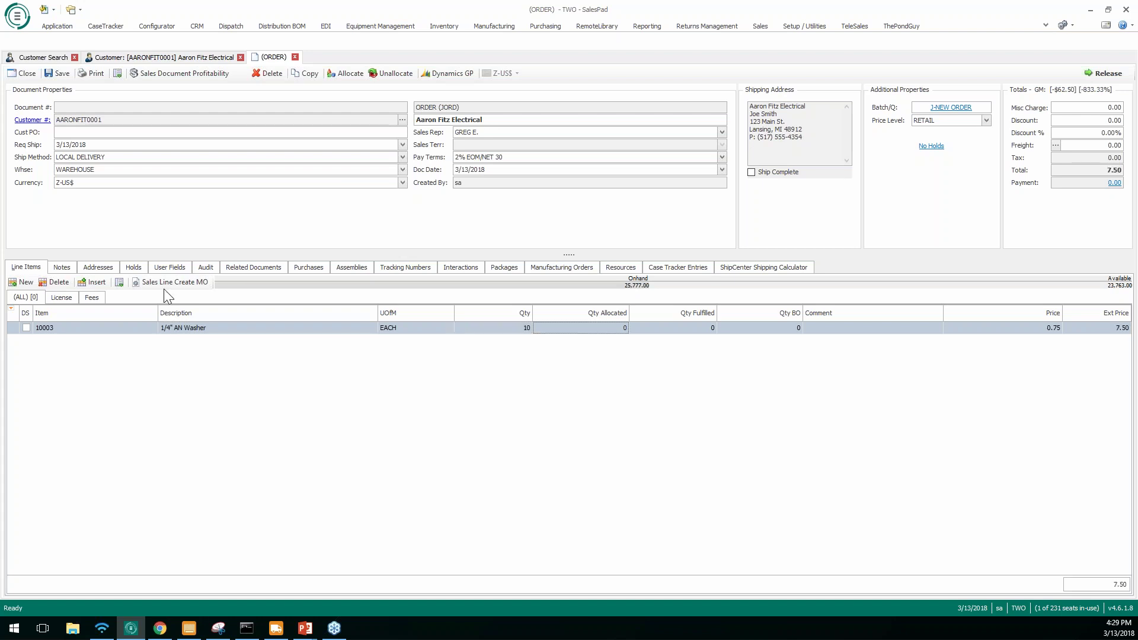
- Add a second order line for item 10004 and set its backordered quantity to 1
left_click(25, 288)
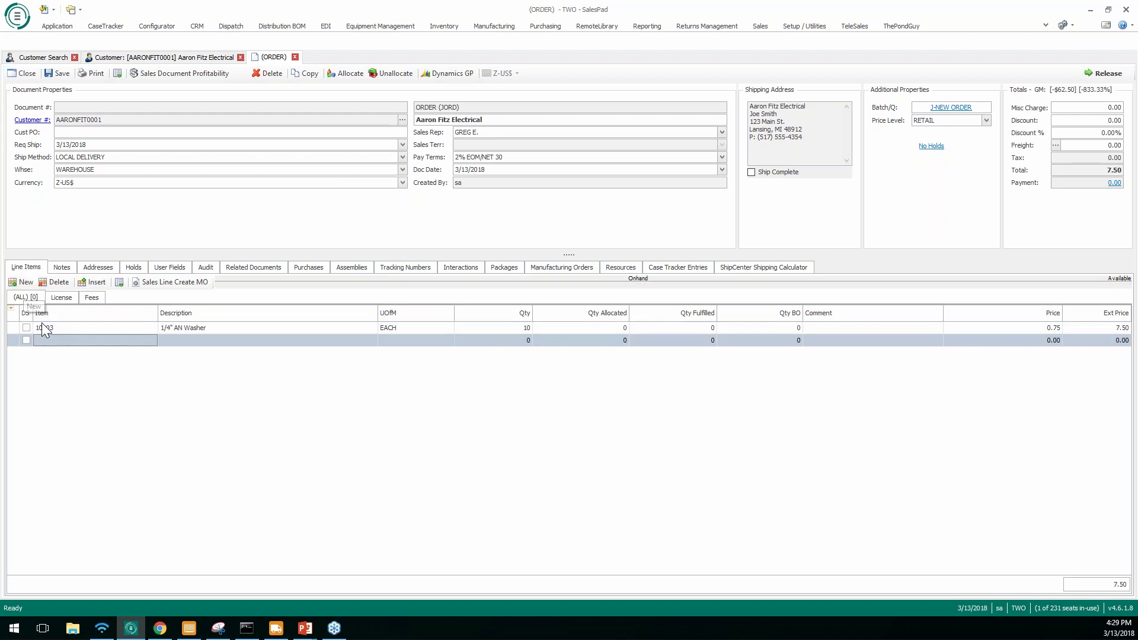
type("10004")
key("Return")
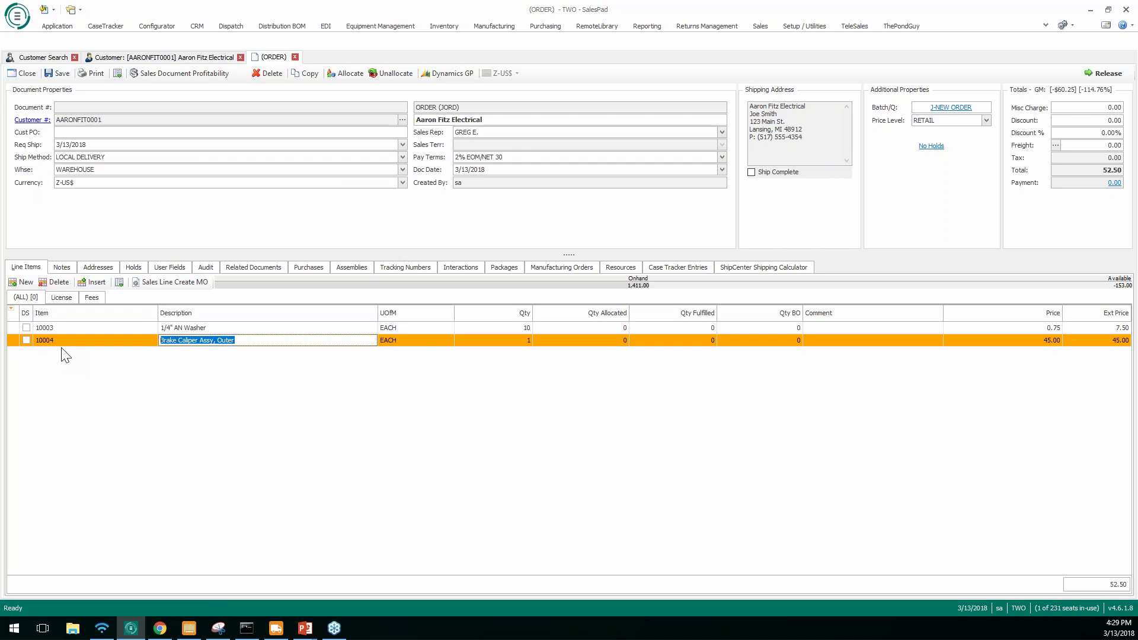
left_click(750, 342)
type("1")
key("Return")
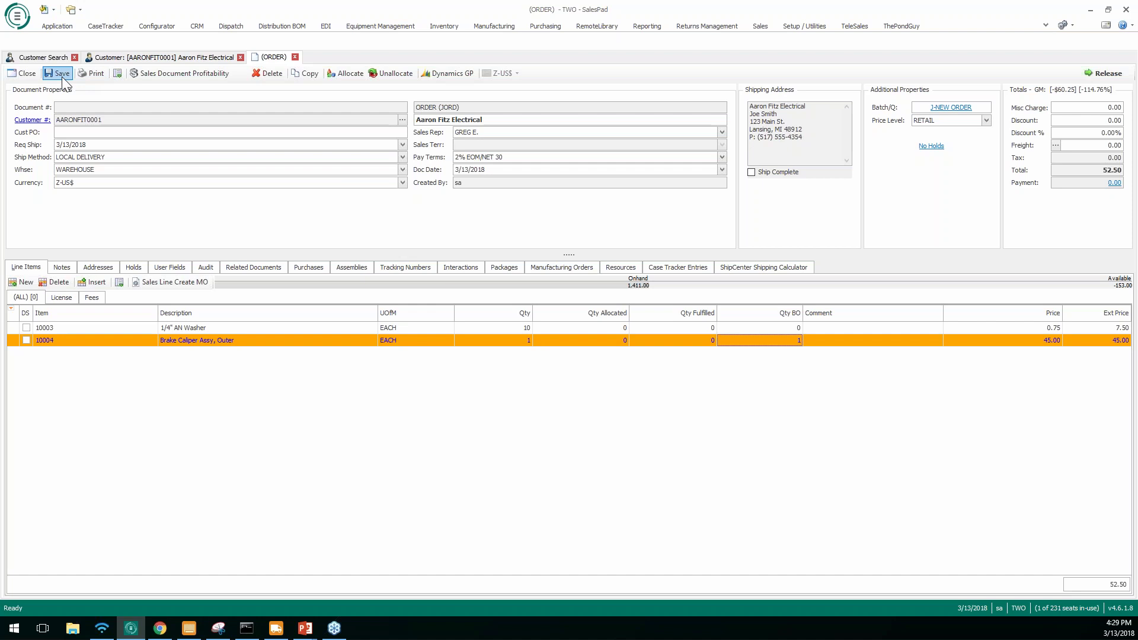
- Save the order and release it, splitting the backordered item onto a separate document
left_click(62, 73)
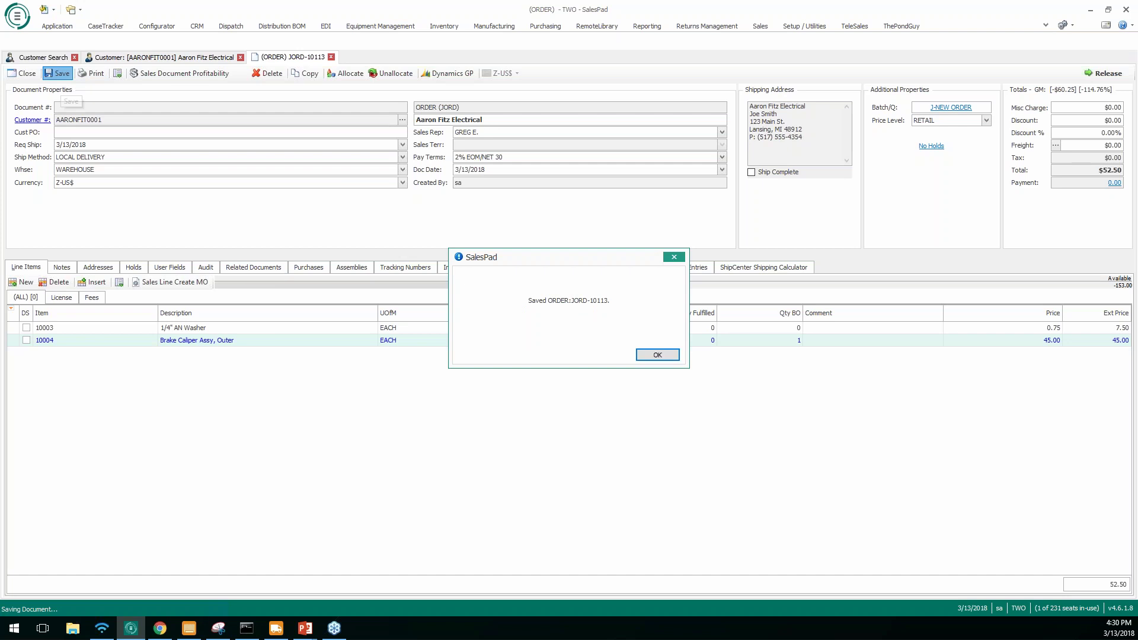
left_click(658, 355)
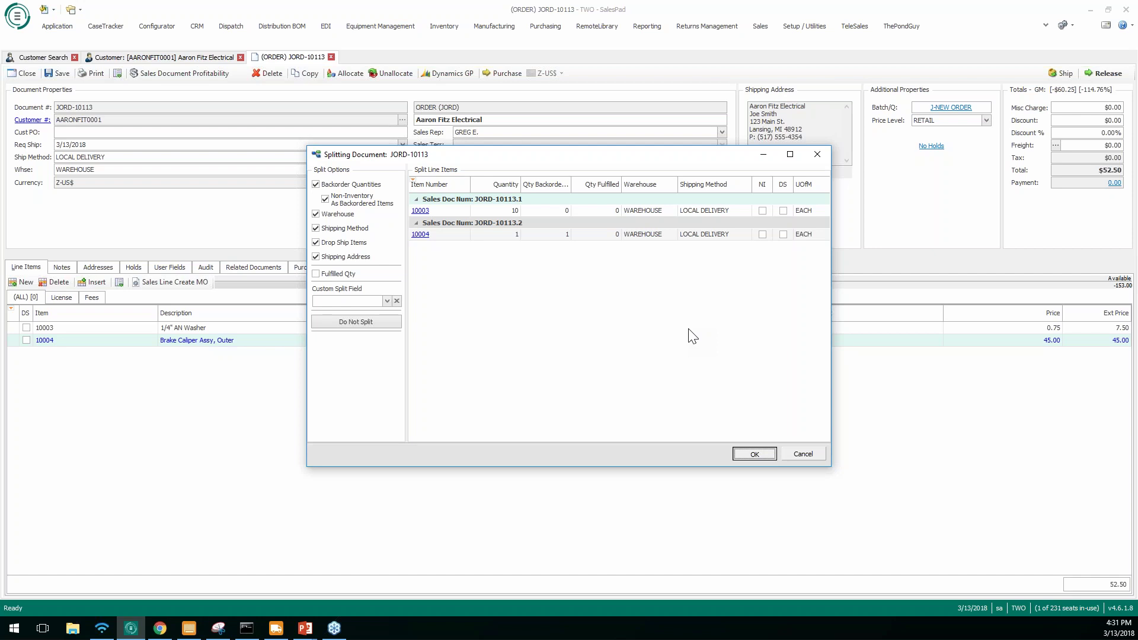
key("alt+Tab")
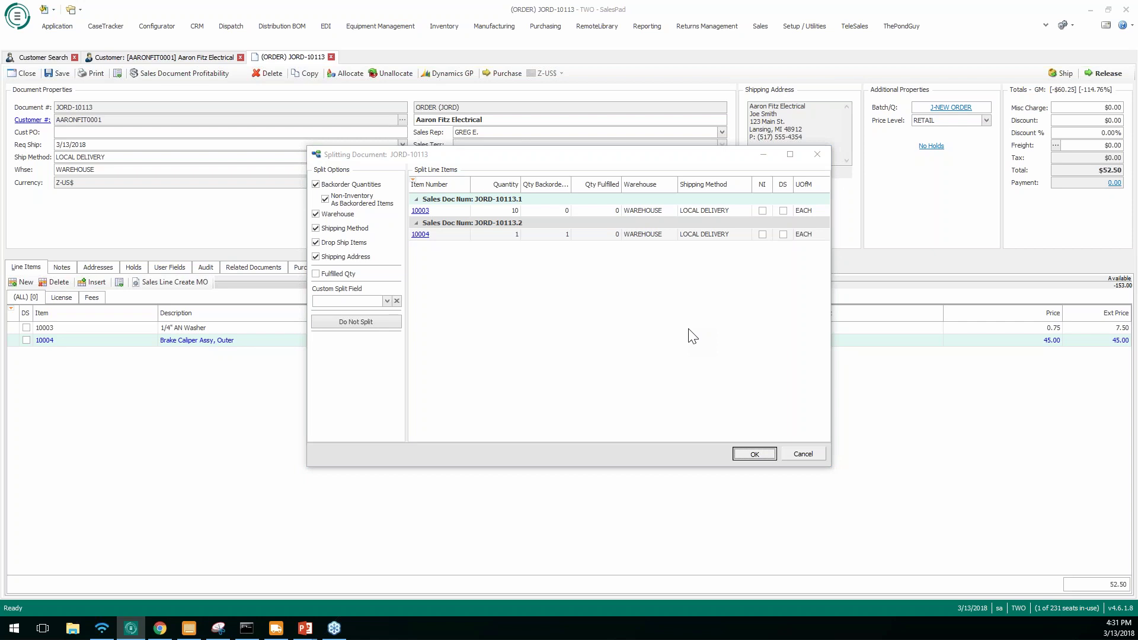
key("Return")
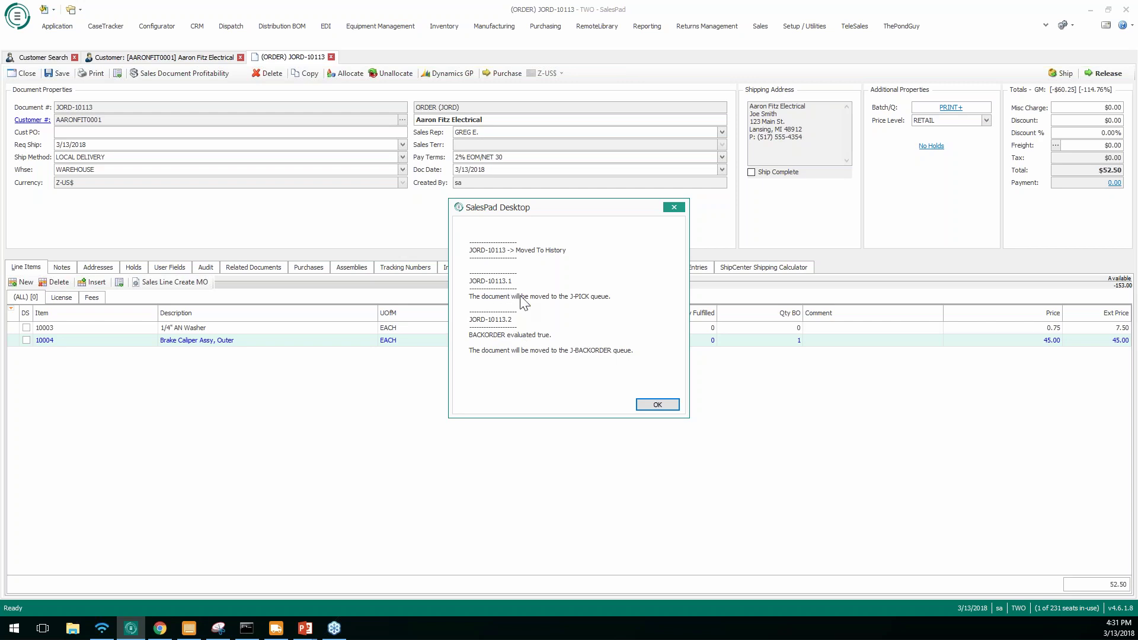
left_click(659, 407)
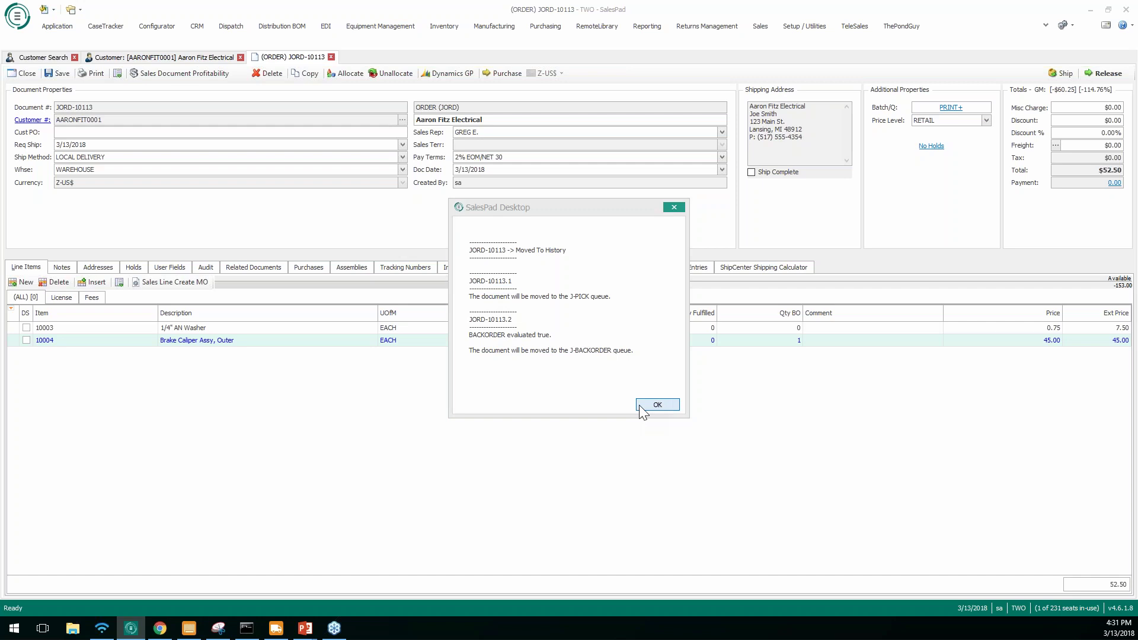
left_click(642, 408)
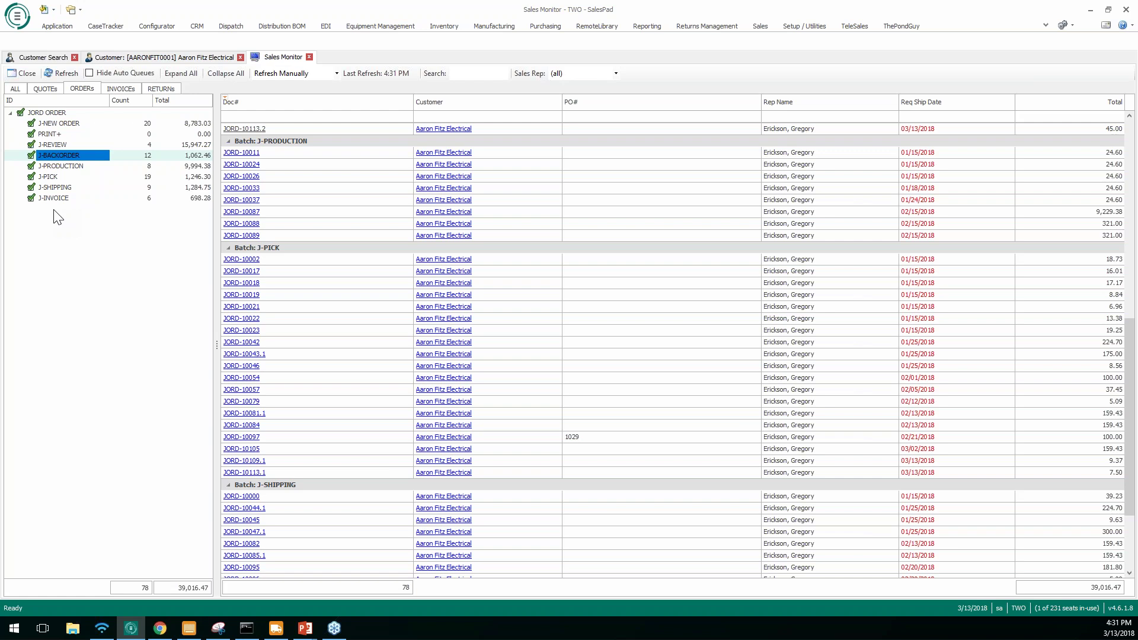
- Examine the JORD orders grouped by batch in the Sales Monitor, from J-NEW ORDER through J-INVOICE
left_click(182, 166)
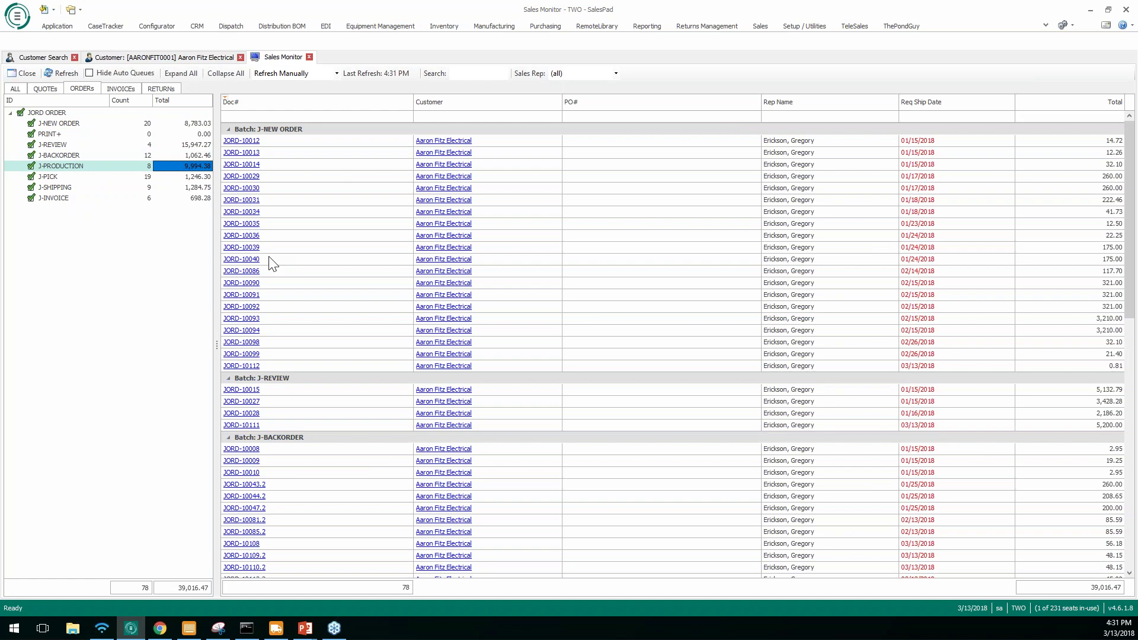
scroll(335, 335, "down", 14)
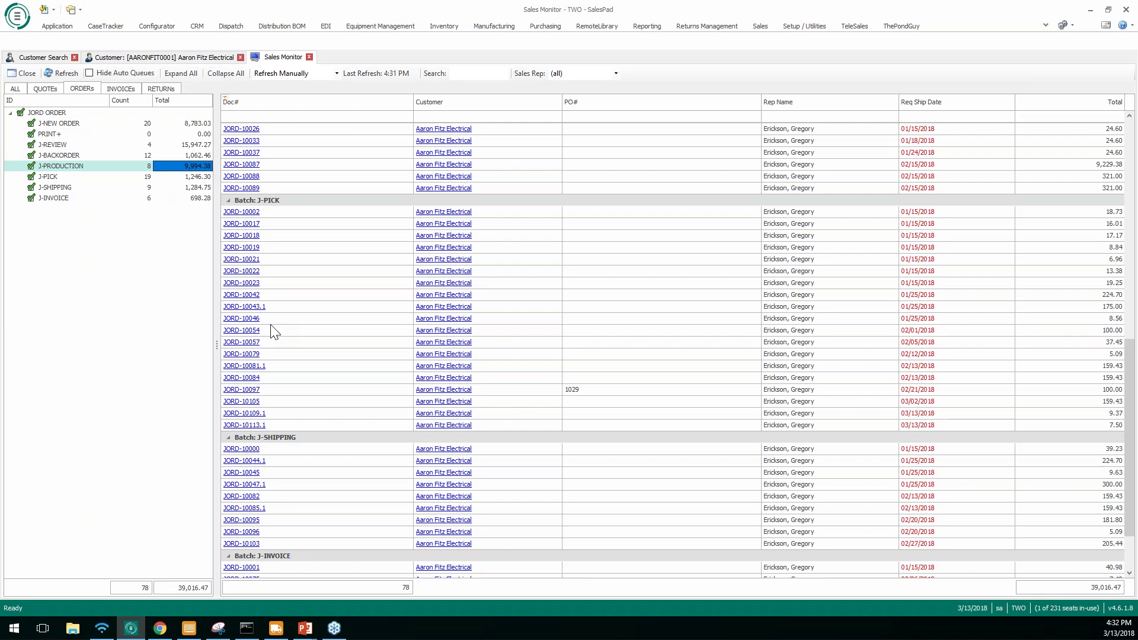
scroll(271, 330, "up", 1)
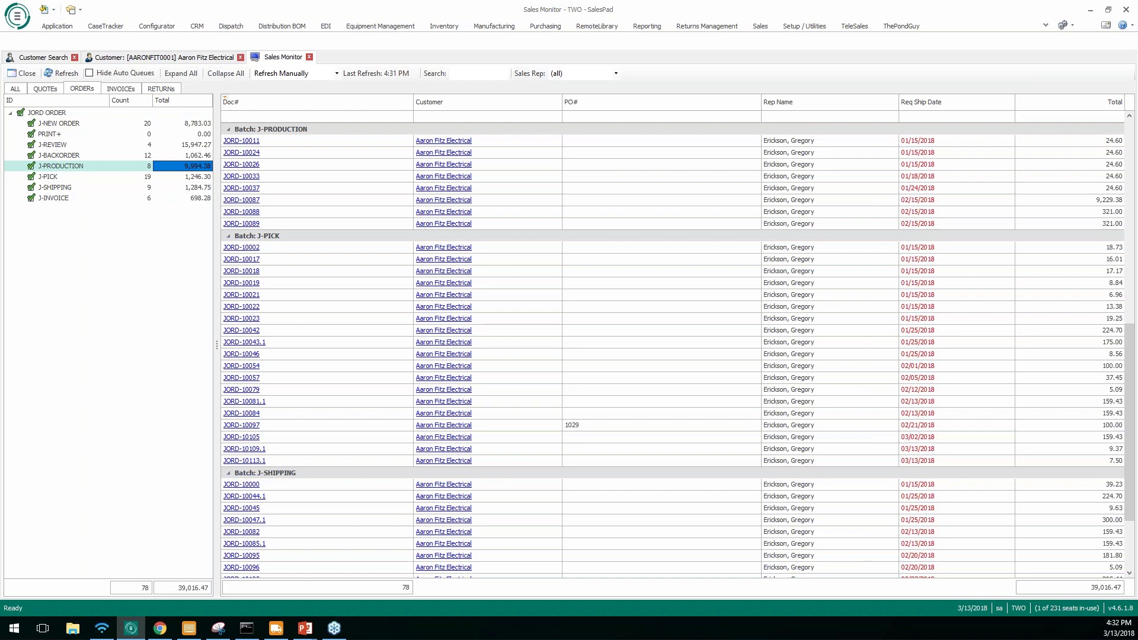
scroll(252, 286, "up", 13)
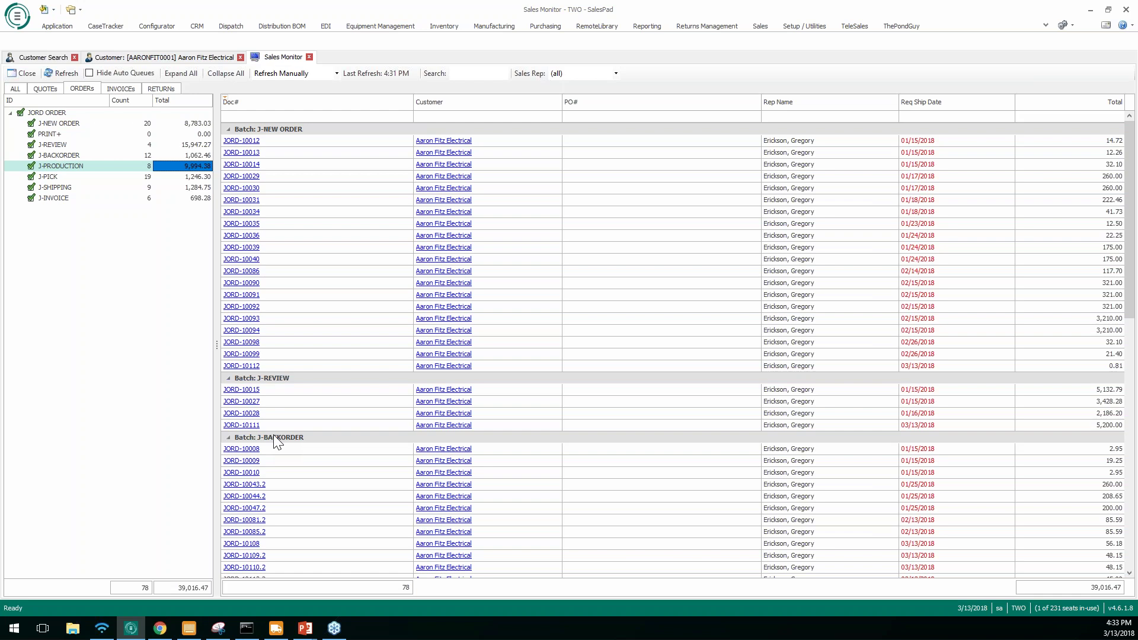
scroll(273, 435, "down", 1)
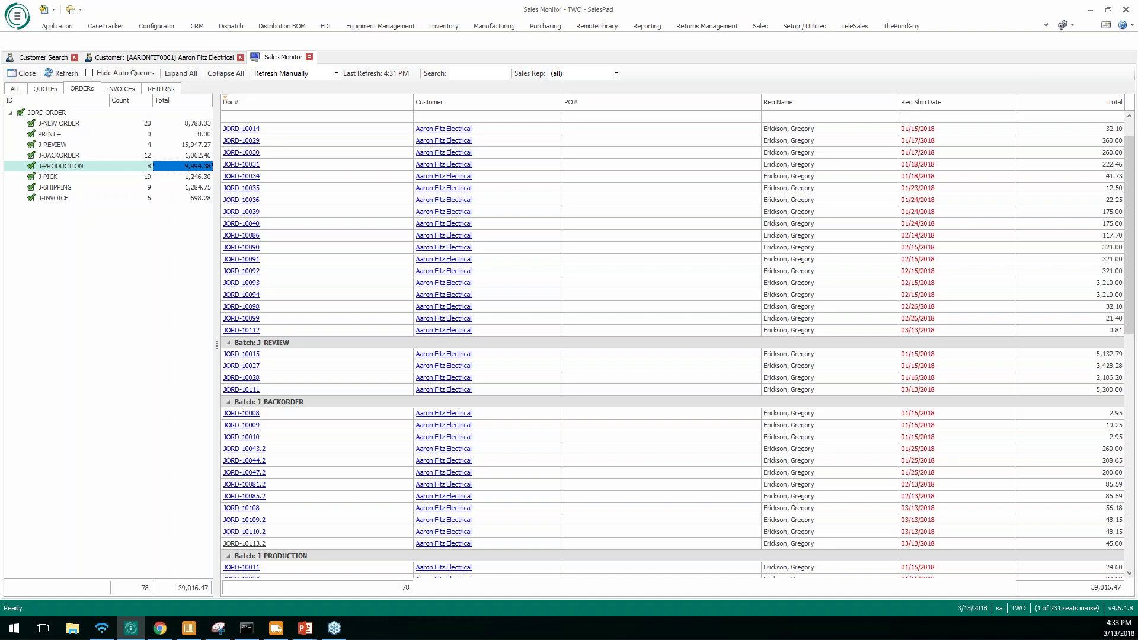
scroll(306, 332, "down", 1)
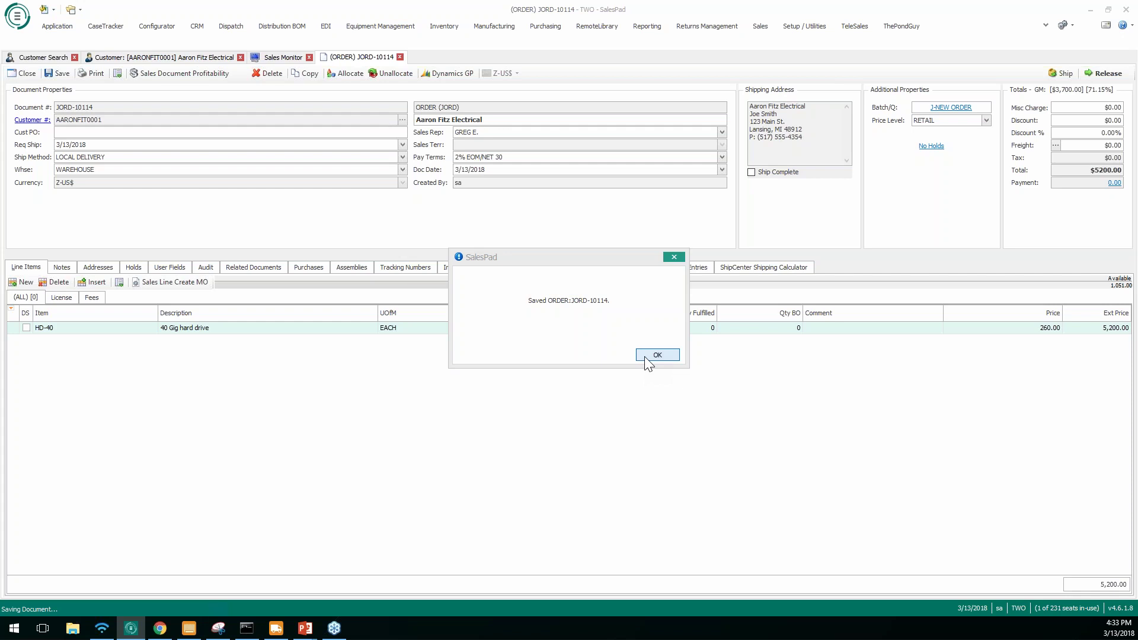
- Finish saving the HD-40 hard drive order and check the J-REVIEW and J-BACKORDER batches in the Sales Monitor
left_click(657, 355)
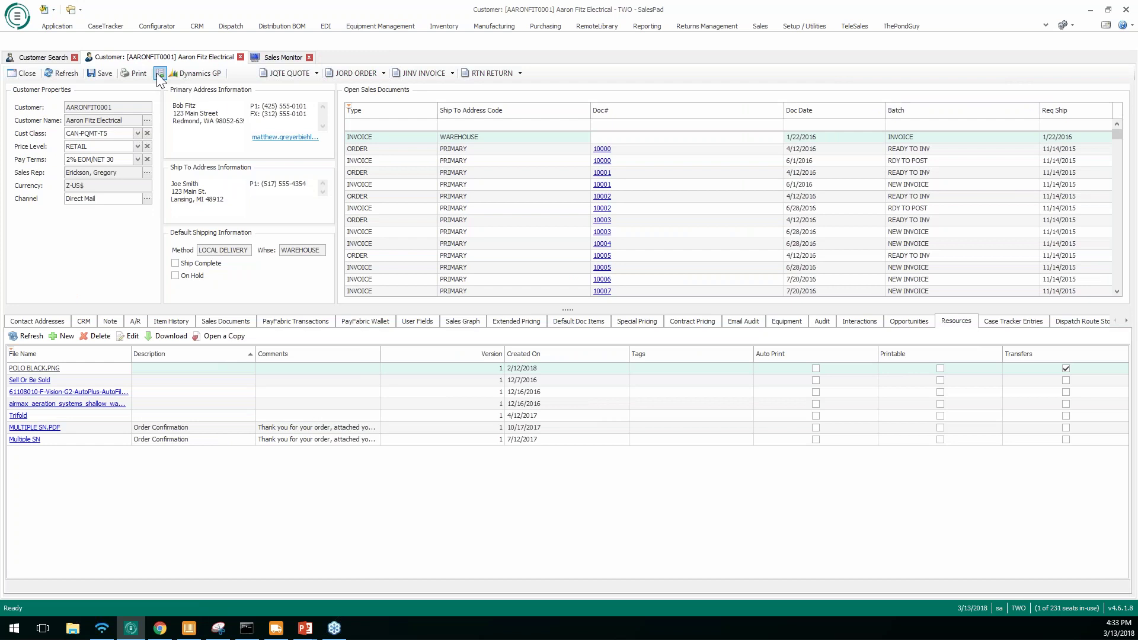
left_click(160, 73)
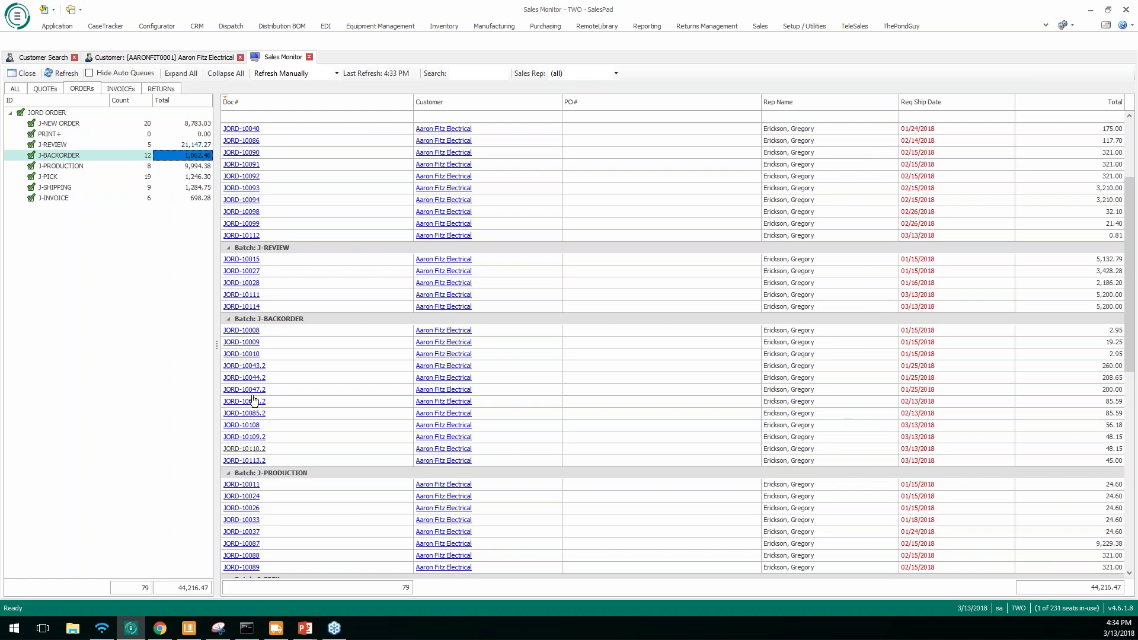
scroll(253, 400, "down", 1)
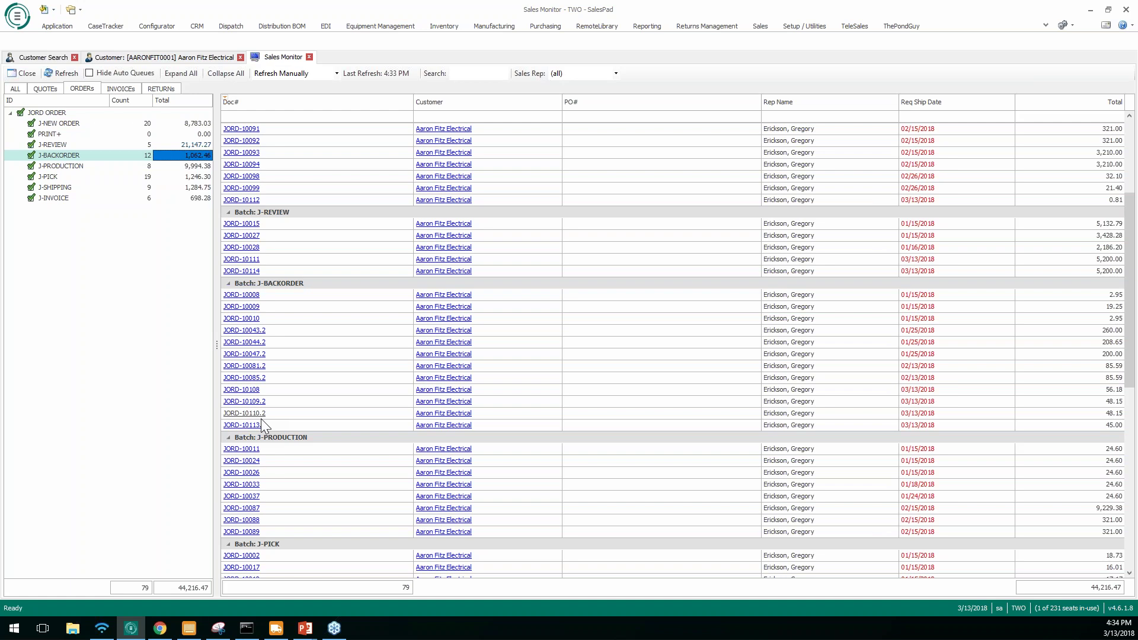
- Find the last order in the J-PICK batch of the Sales Monitor, check its item 10003 line, and close it
scroll(265, 426, "down", 1)
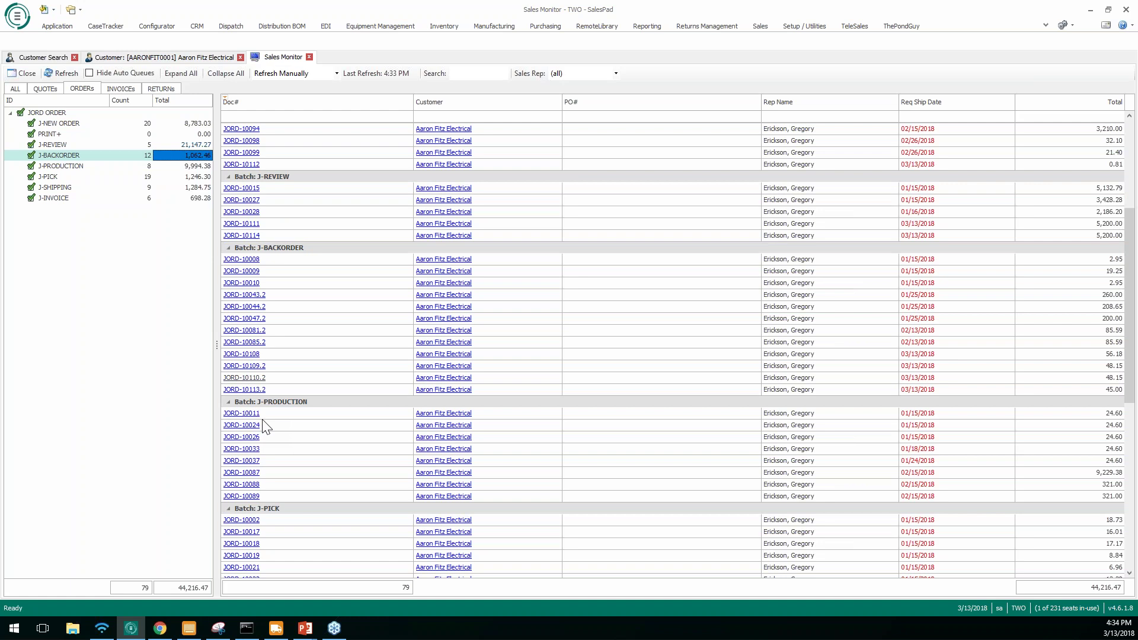
scroll(265, 427, "down", 5)
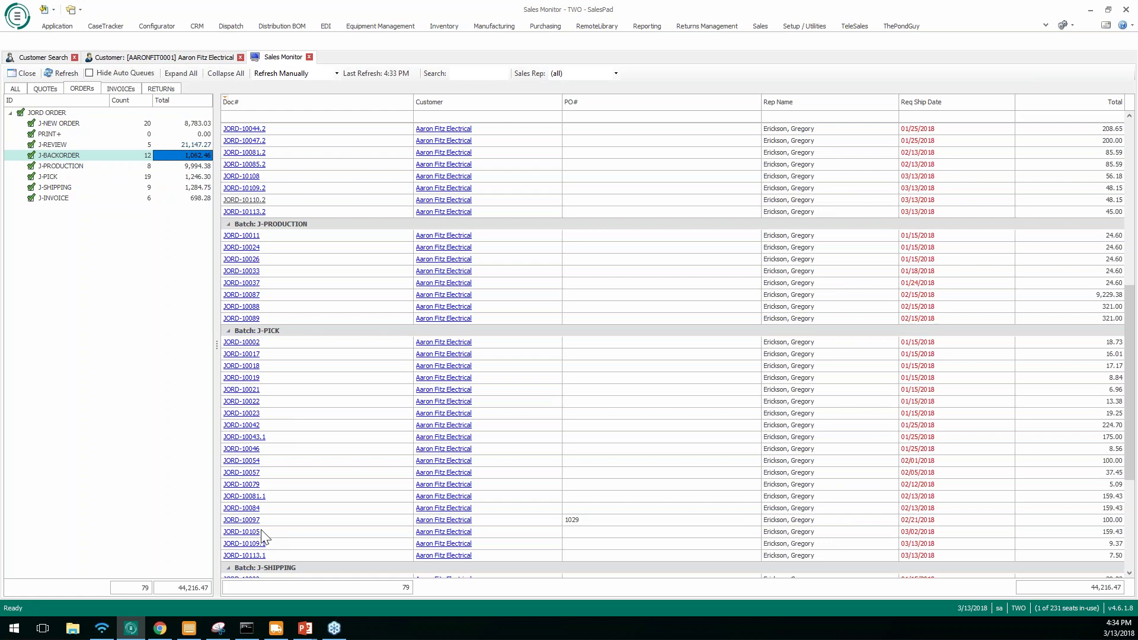
left_click(244, 555)
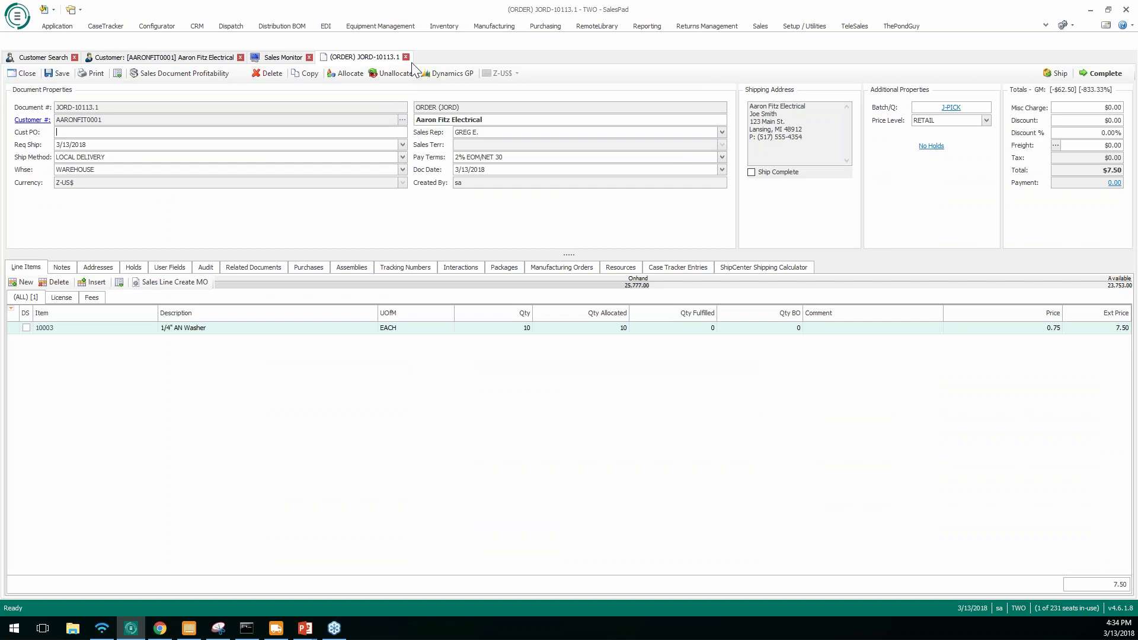
left_click(406, 57)
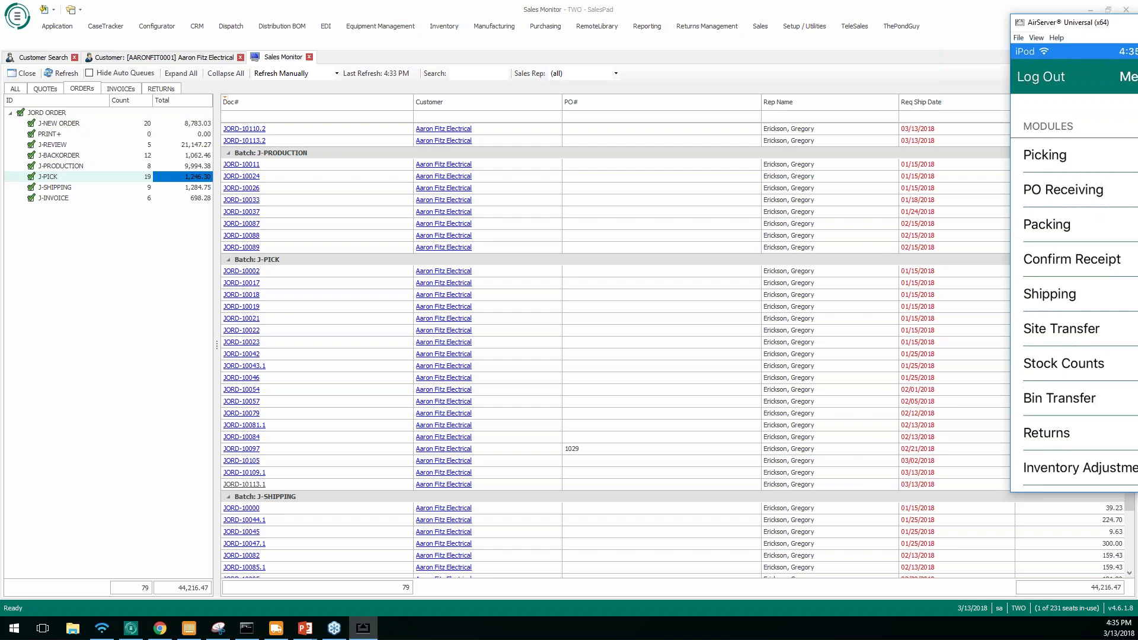
- Pick the item 10003 order just viewed, using the Picking module of the mobile app mirrored in AirServer
left_click_drag(1061, 22, 589, 45)
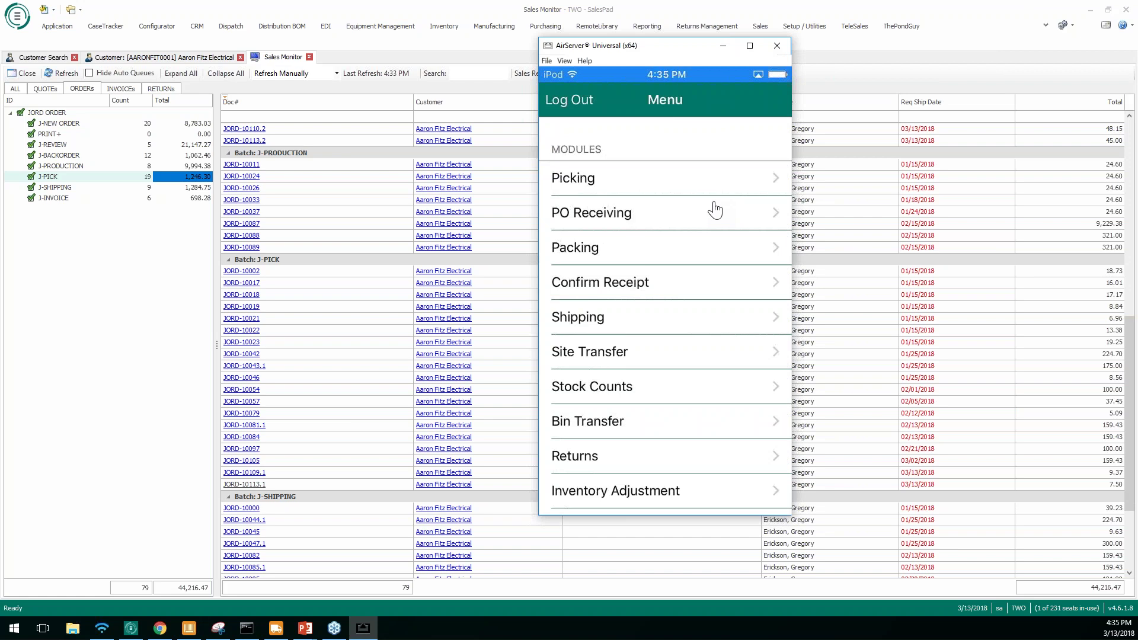
left_click_drag(715, 209, 696, 216)
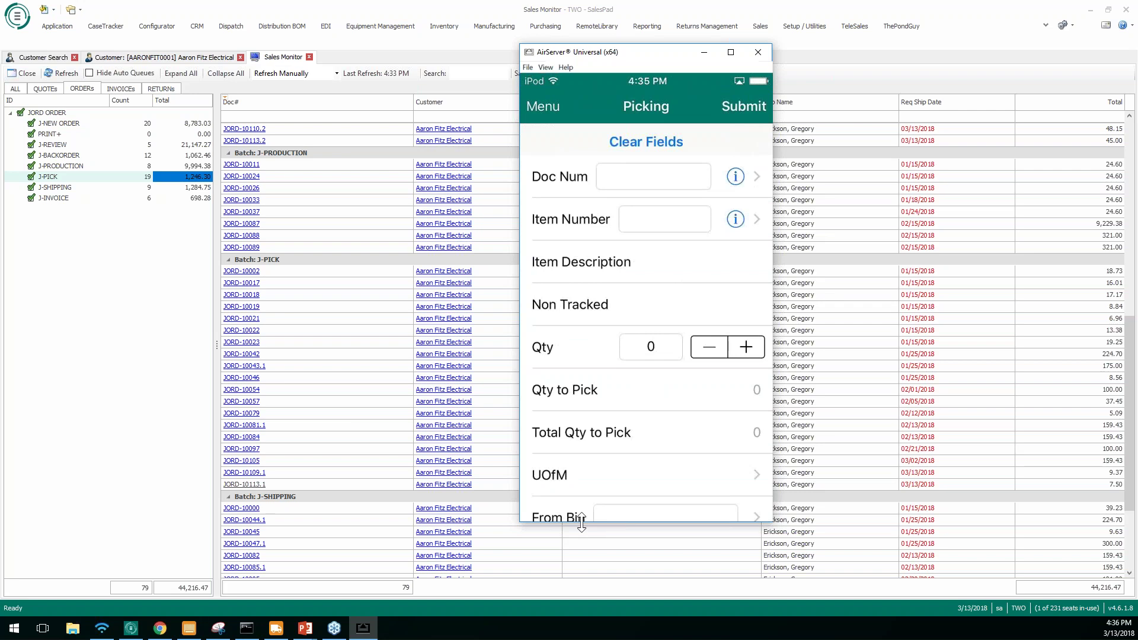
left_click(758, 178)
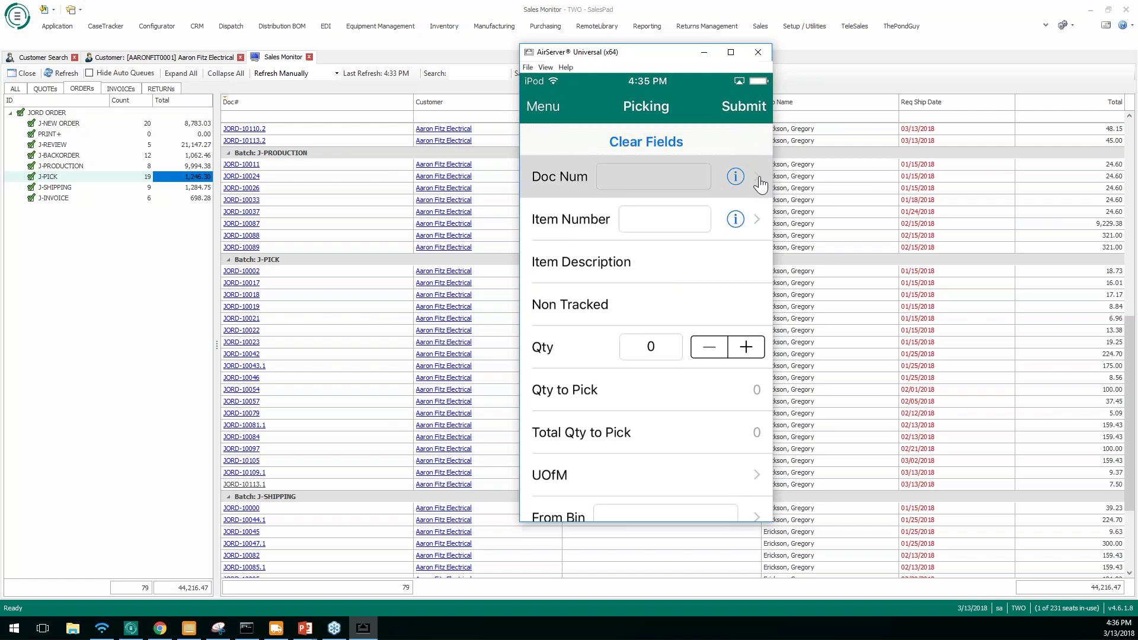
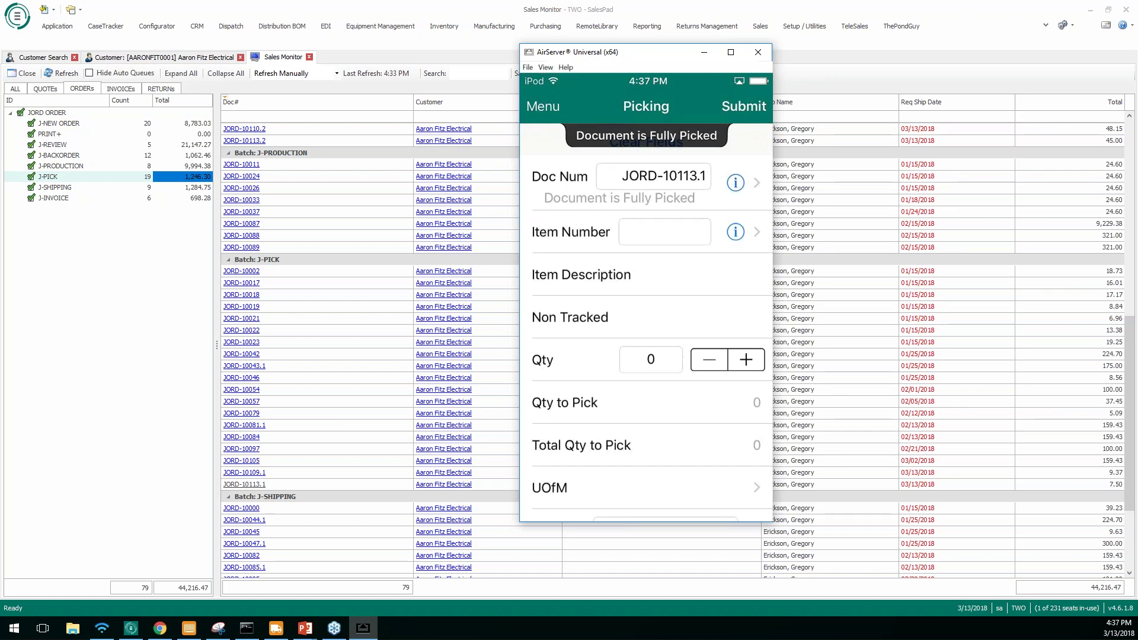
- Refresh the Sales Monitor and review the audit history of the picked washer order in J-SHIPPING
left_click(69, 71)
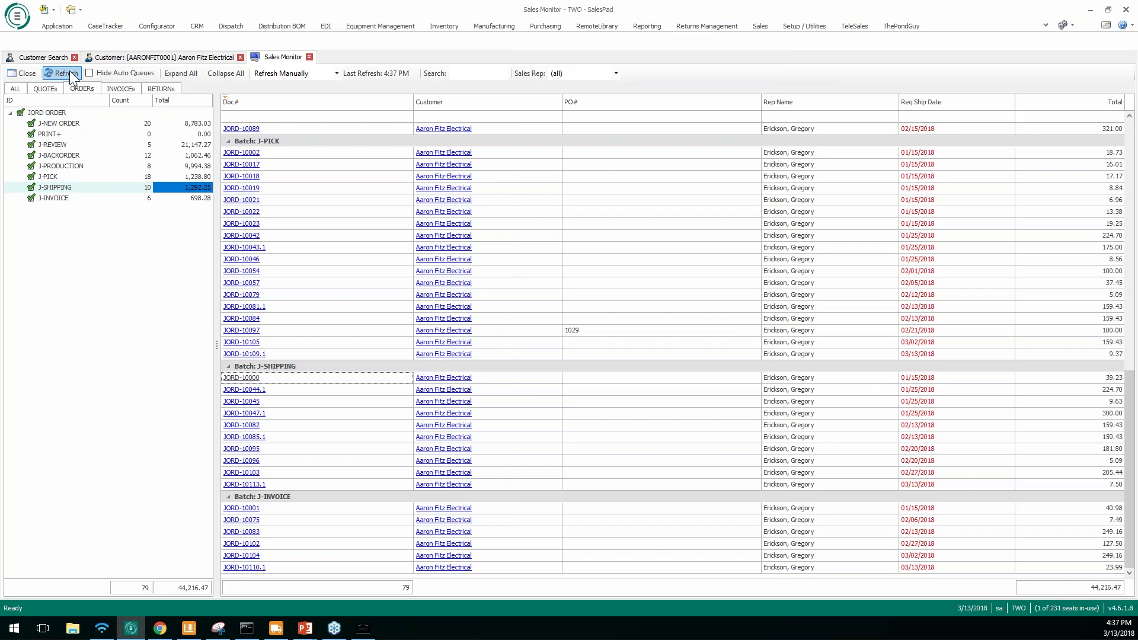
key("Tab")
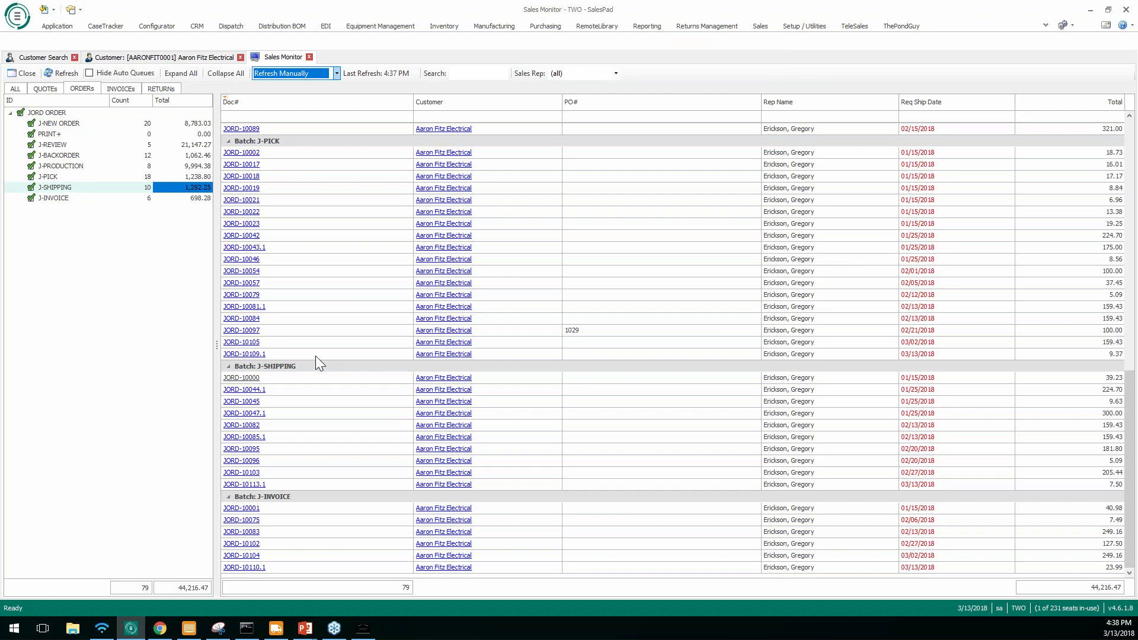
key("alt+Tab")
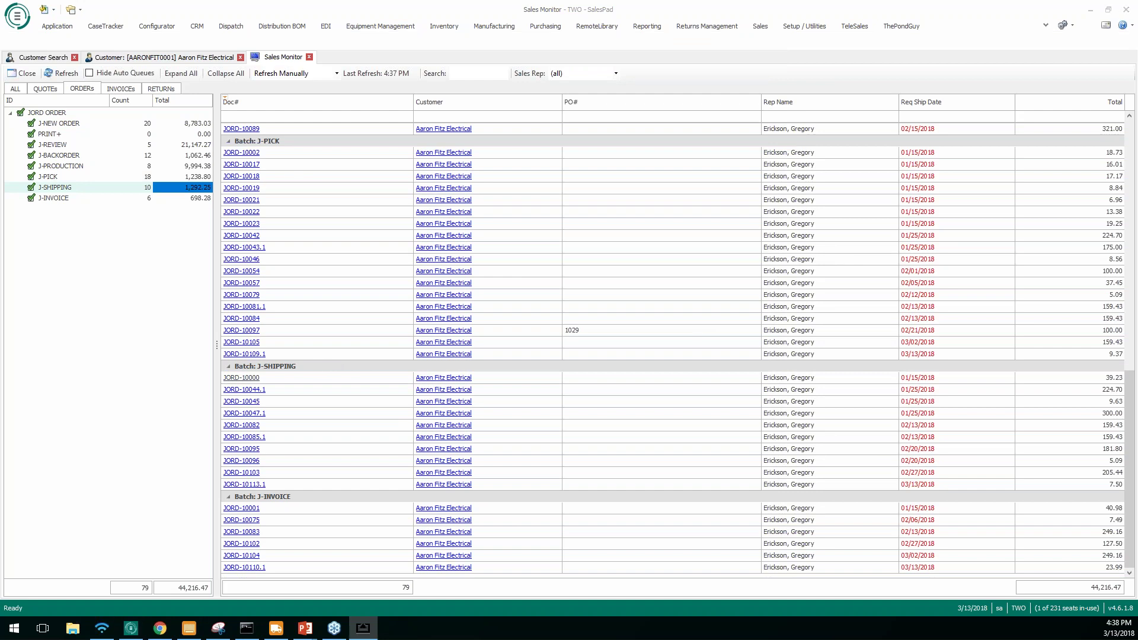
left_click(258, 485)
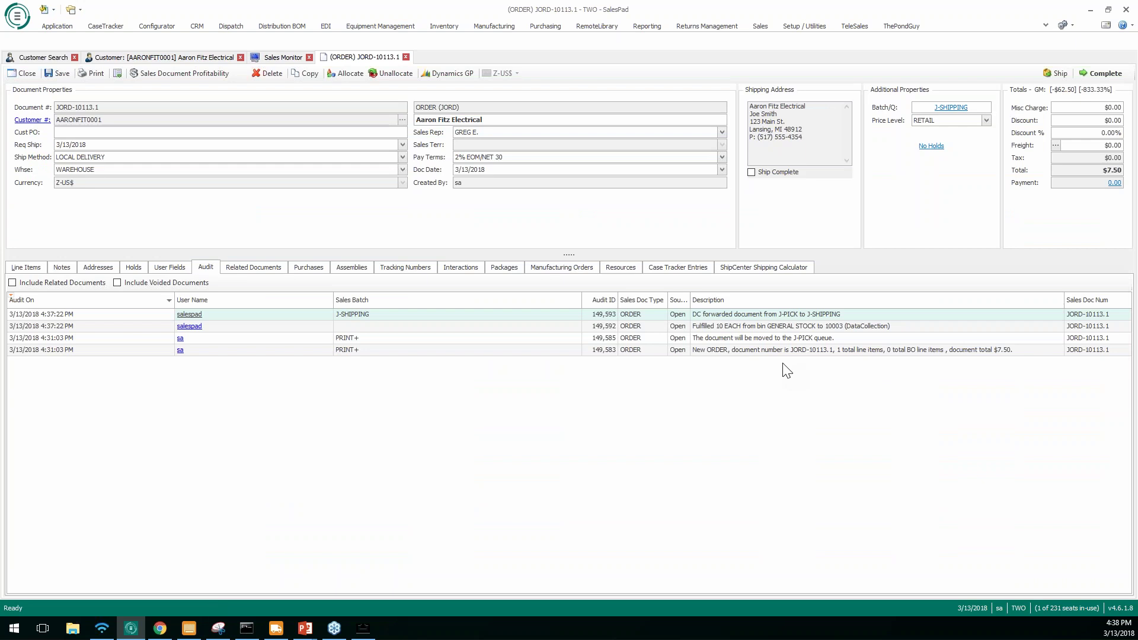
left_click(406, 58)
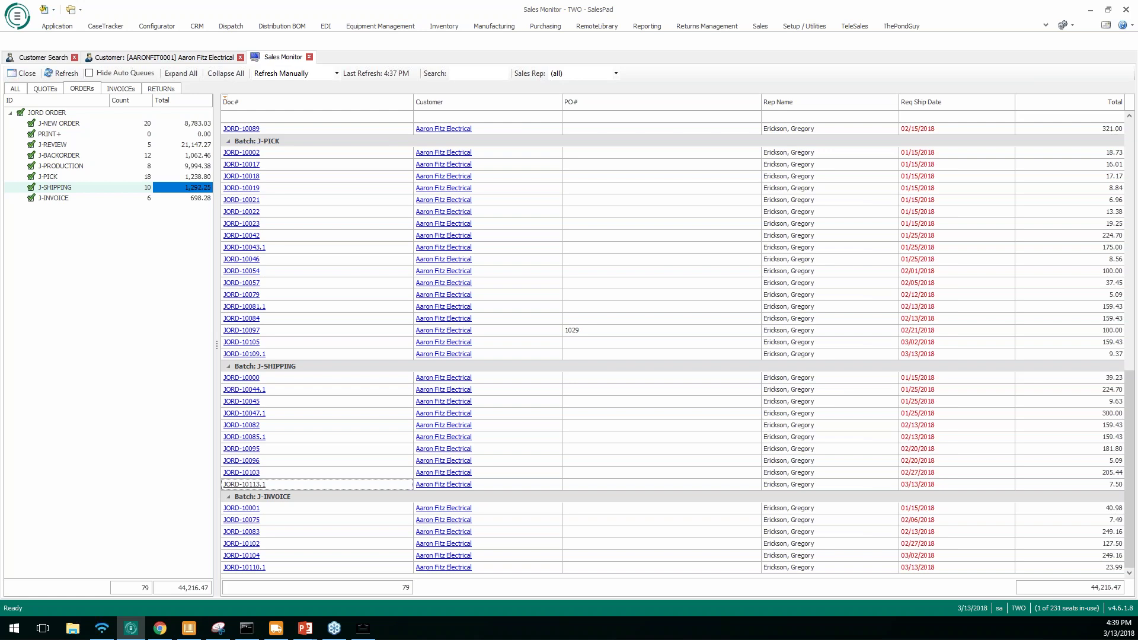
- Switch to SalesPad ShipCenter and generate a shipment for the $7.50 washer order with Small 9x9x9 packaging
key("alt+Tab")
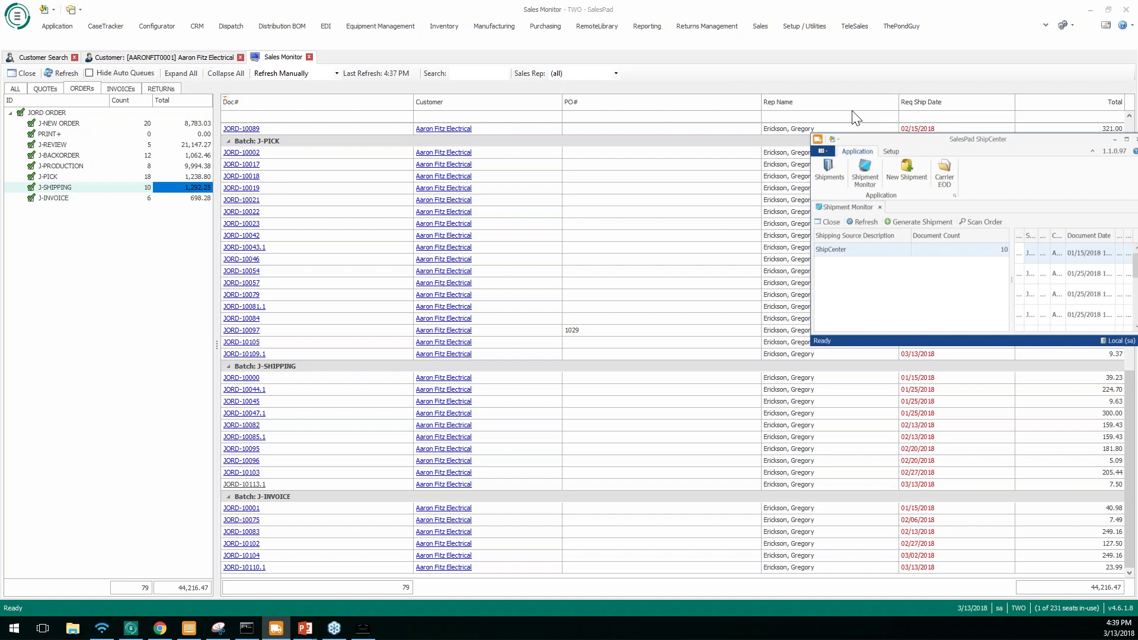
left_click_drag(852, 111, 771, 0)
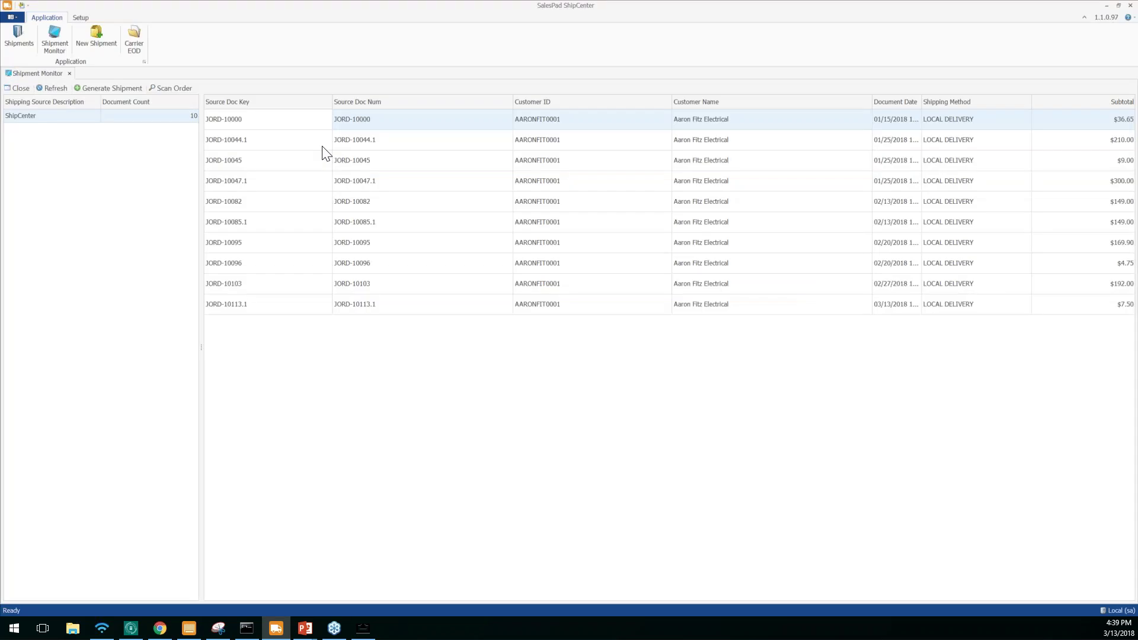
left_click(230, 307)
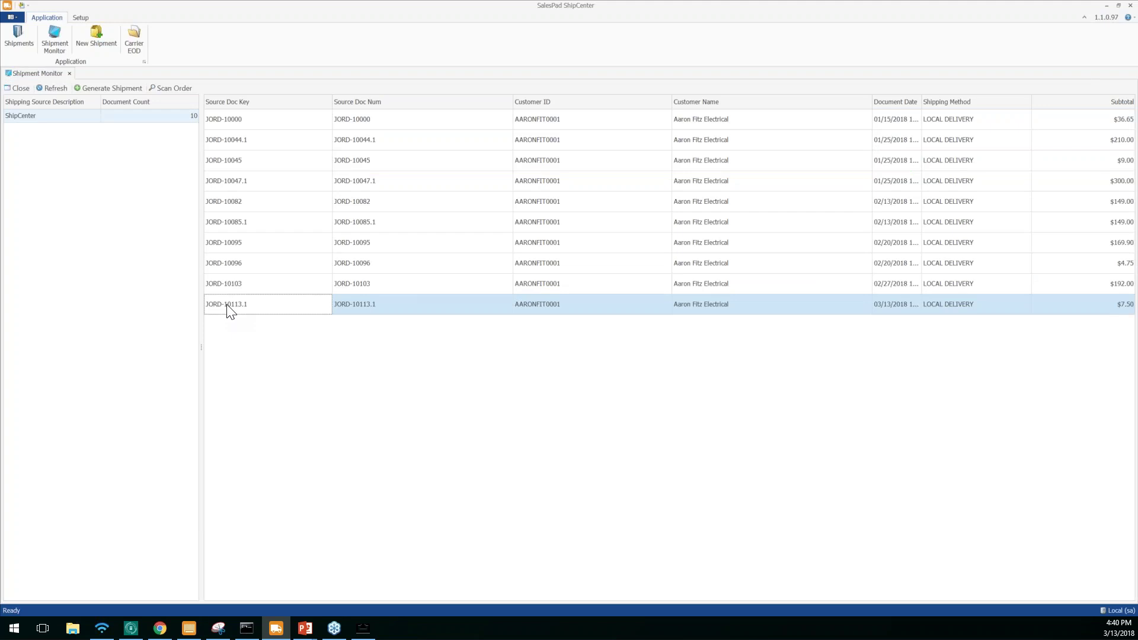
double_click(230, 309)
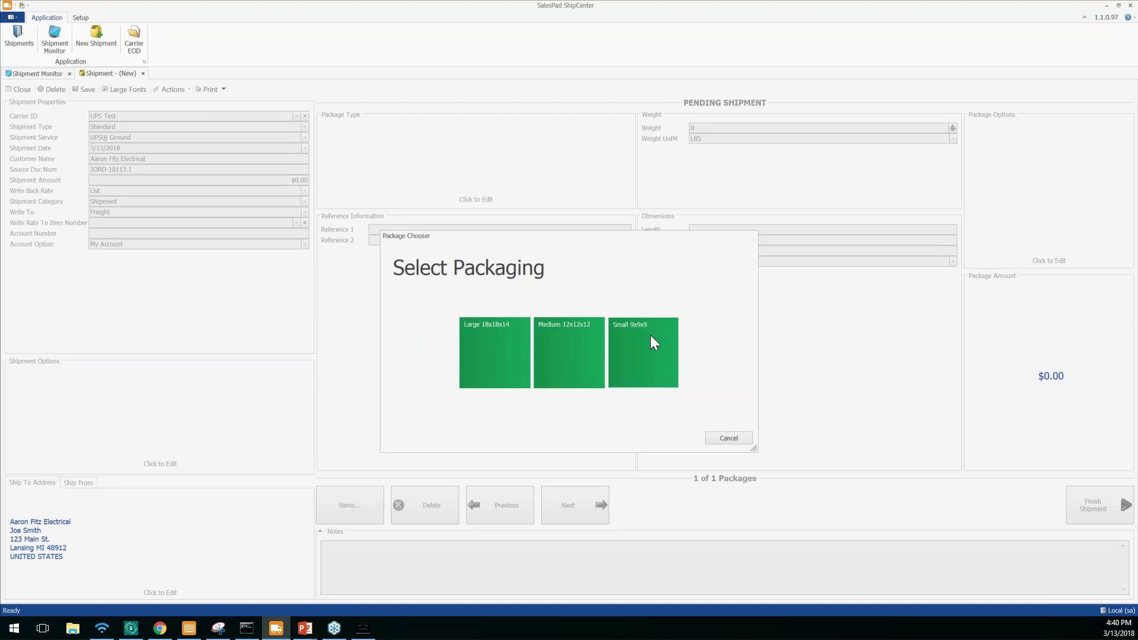
left_click(651, 337)
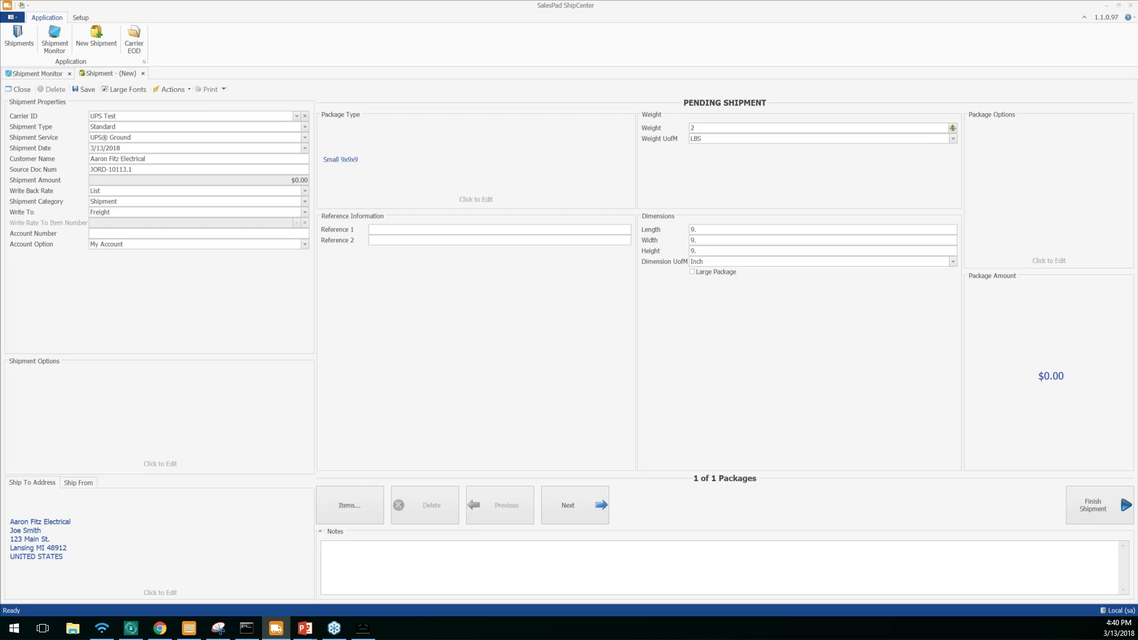
- Finish the UPS Ground shipment with a package weight of 7 LBS and close its record
left_click(368, 500)
left_click(1101, 501)
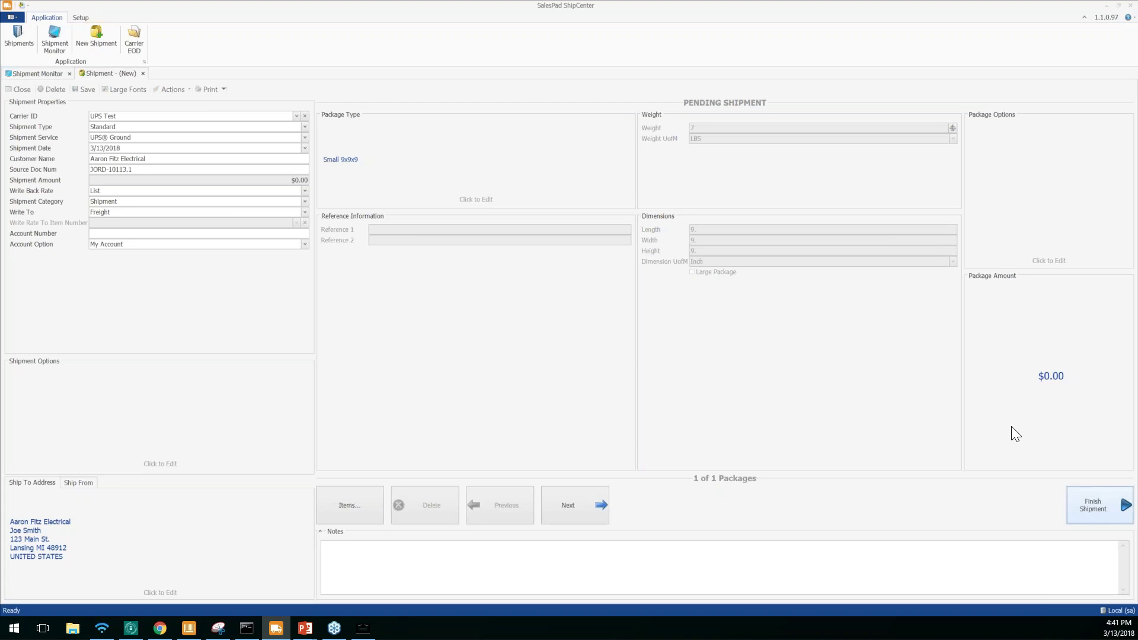
key("Return")
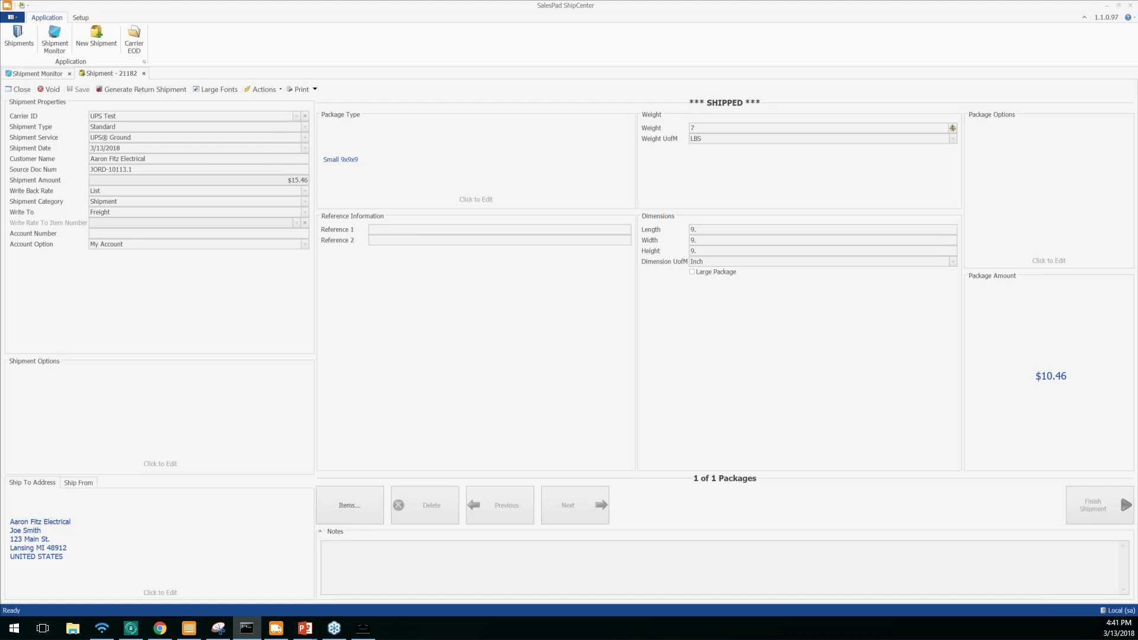
left_click(624, 39)
left_click(144, 73)
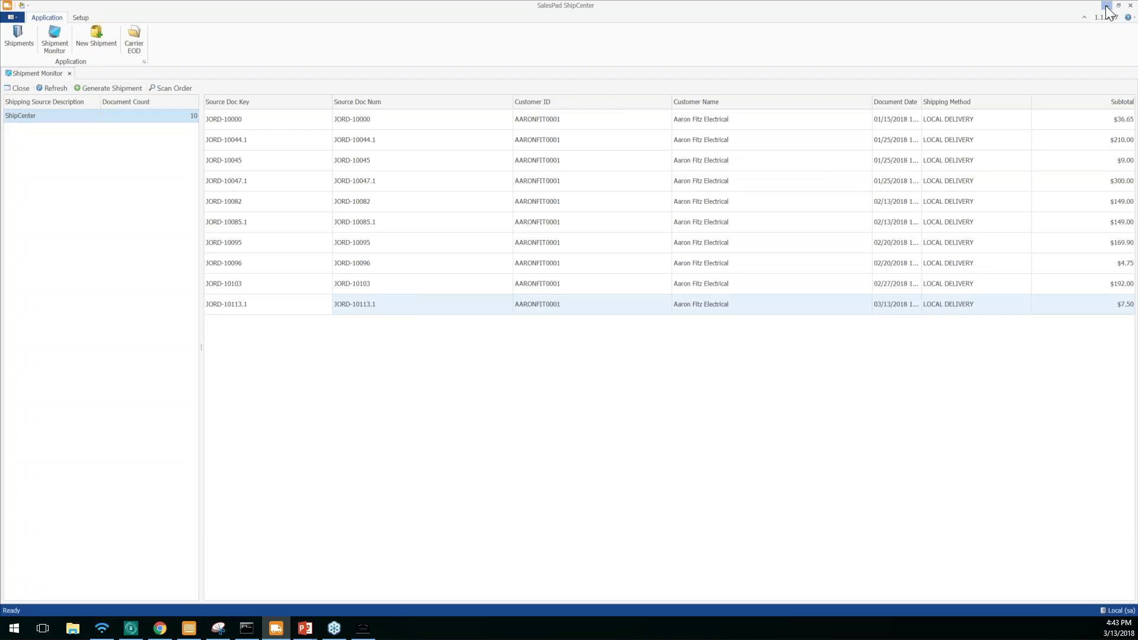
- Return to the SalesPad Sales Monitor and check the tracking number on the shipped washer order in J-INVOICE
left_click(1106, 6)
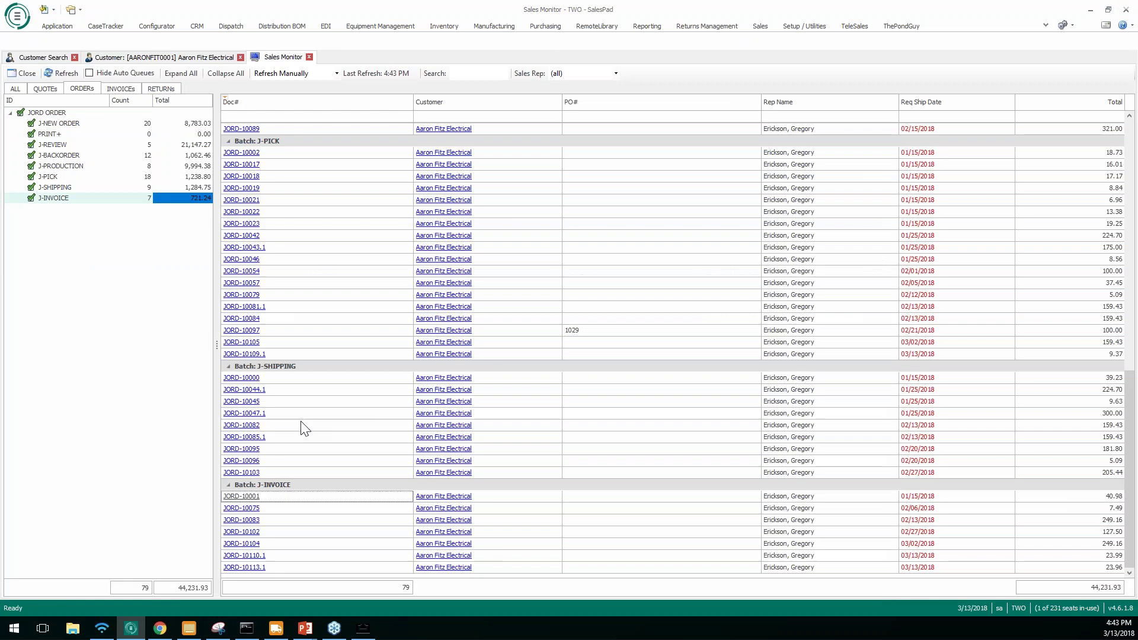
double_click(405, 531)
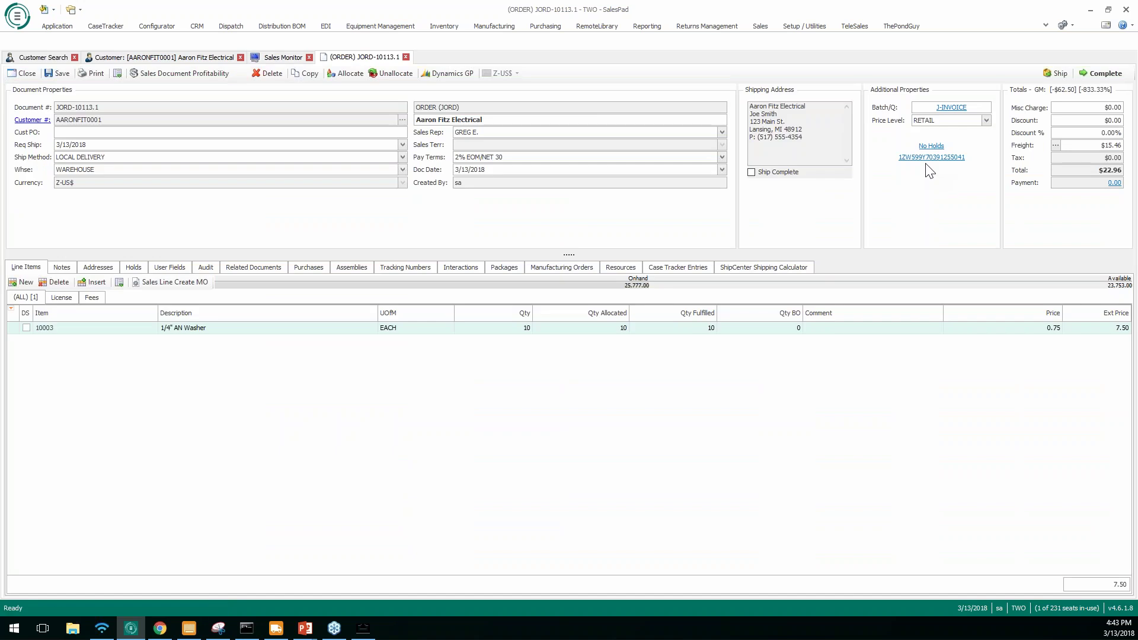
left_click(930, 158)
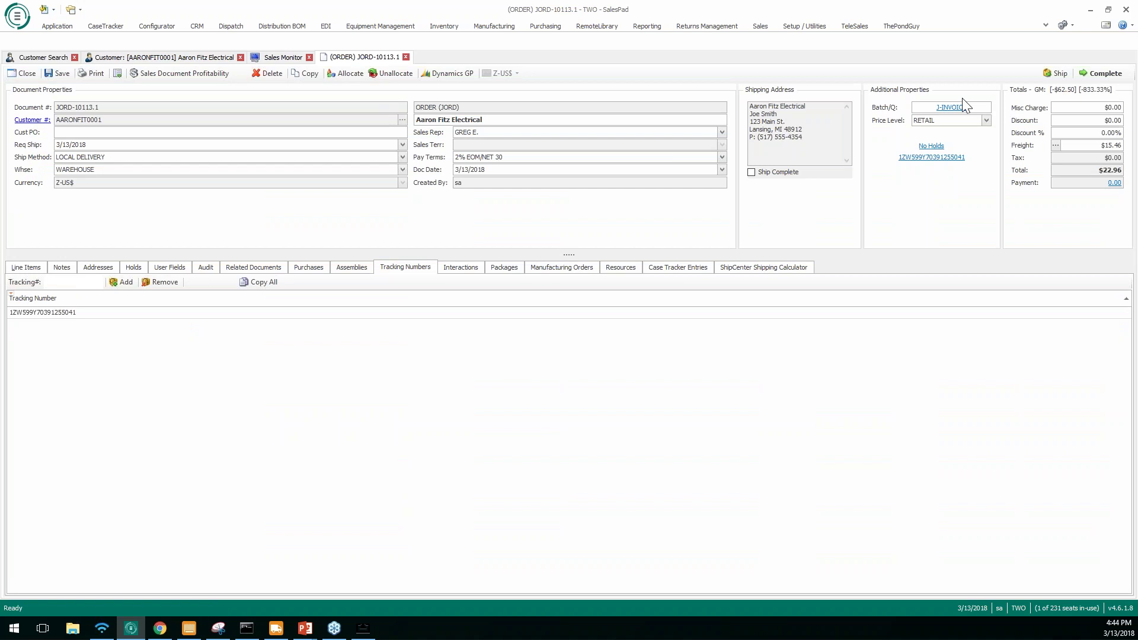
key("alt+Tab")
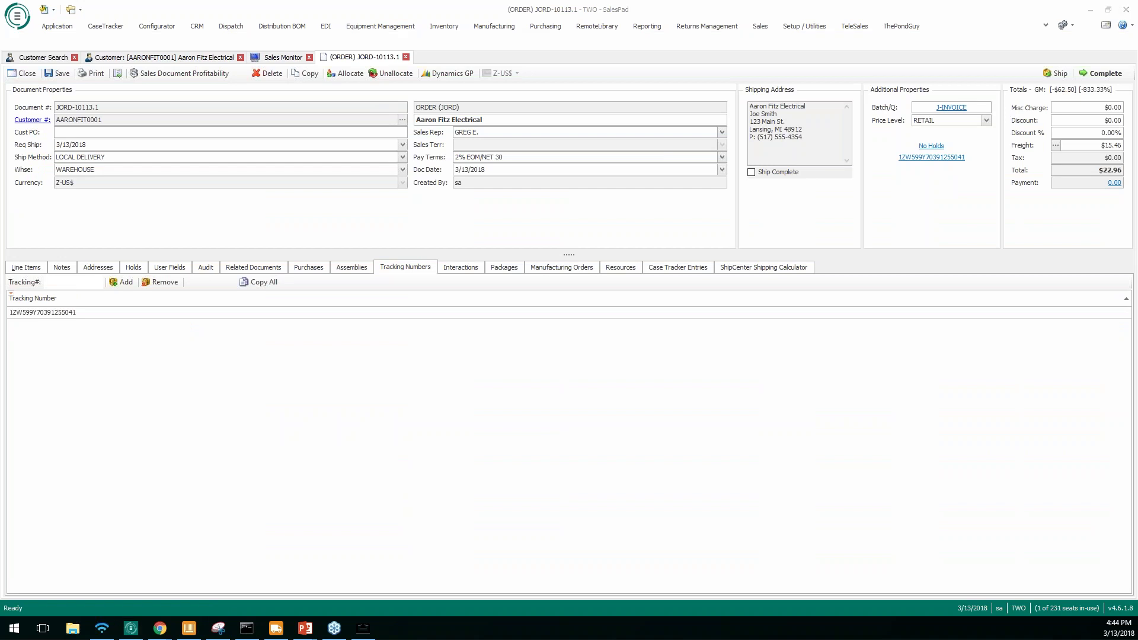
left_click_drag(1137, 80, 1132, 80)
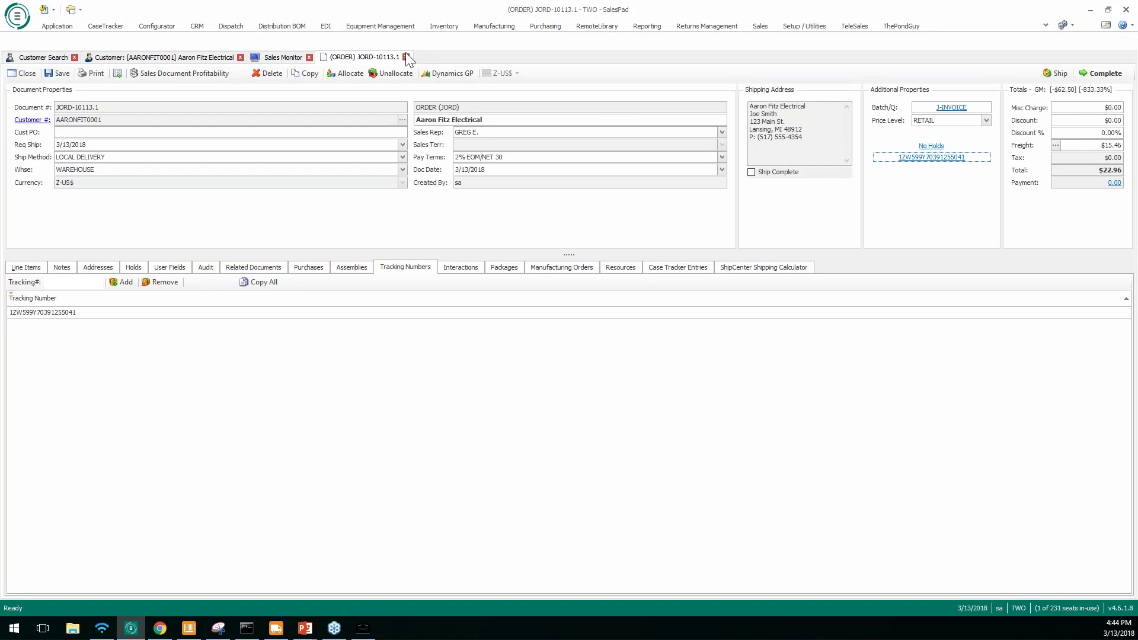
left_click(406, 57)
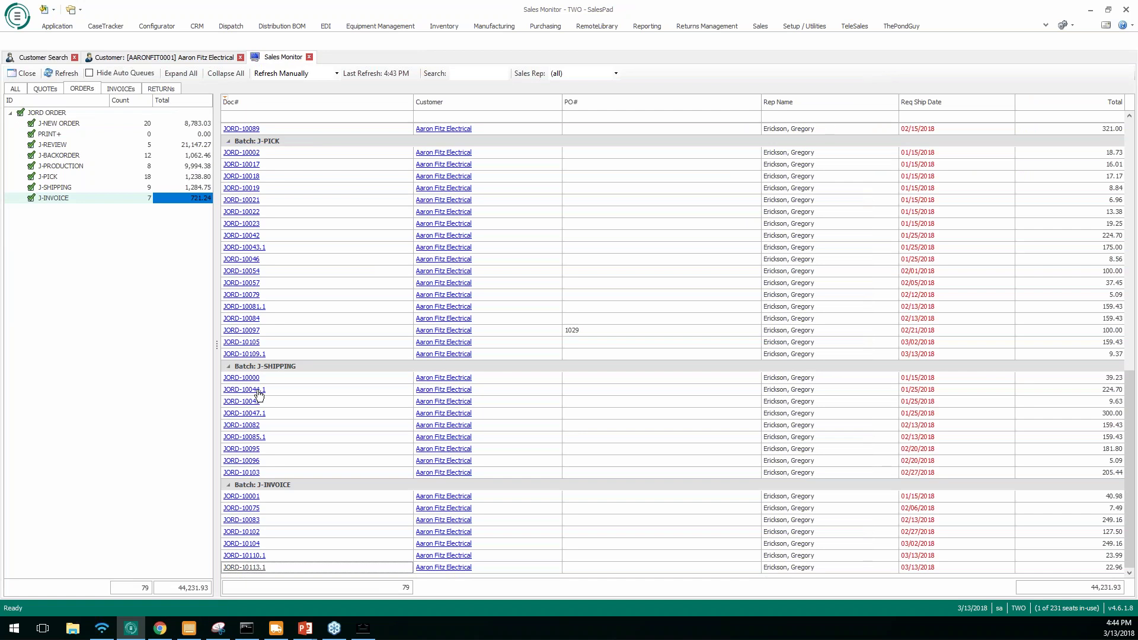
- Reopen the washer order in J-INVOICE and process a new PayFabric charge of 22.96 on the stored Visa card
double_click(276, 567)
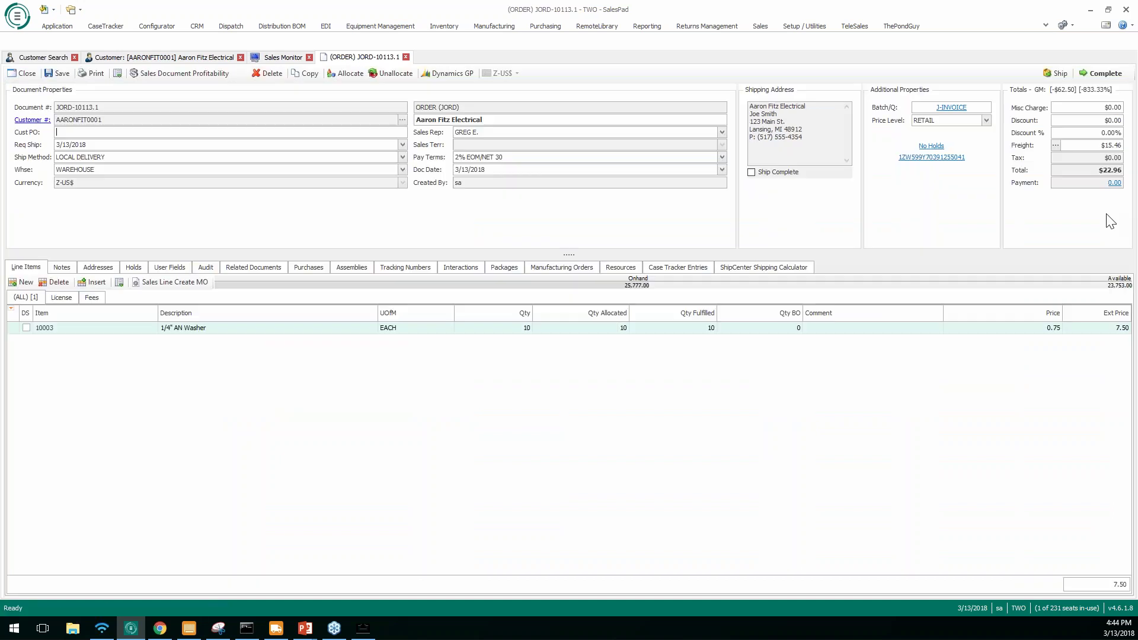
left_click(1115, 183)
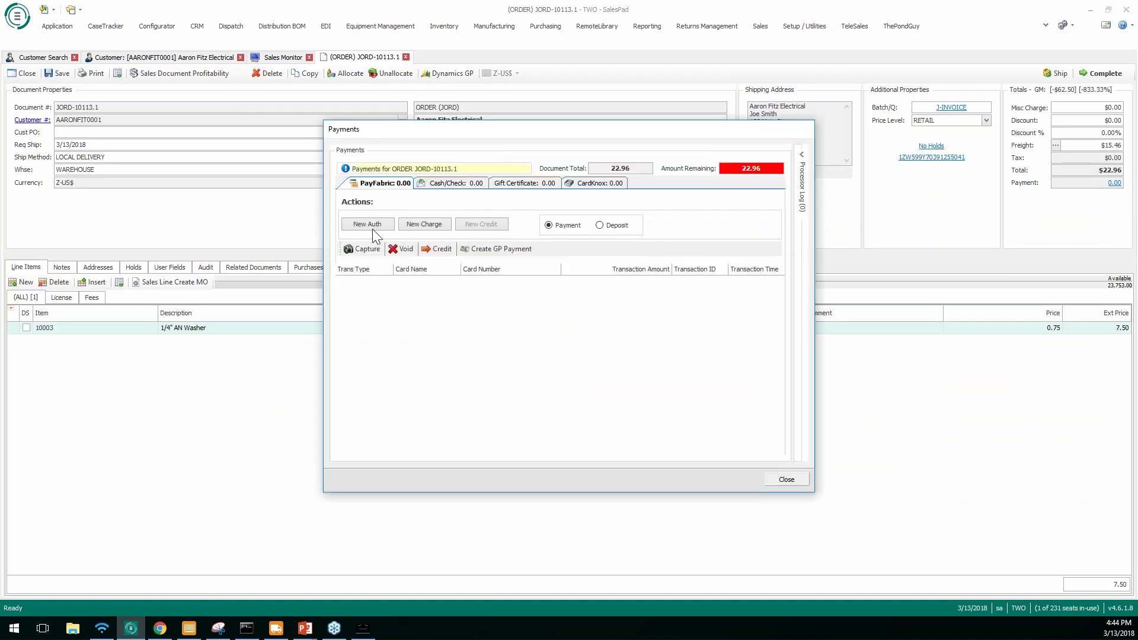
left_click(413, 228)
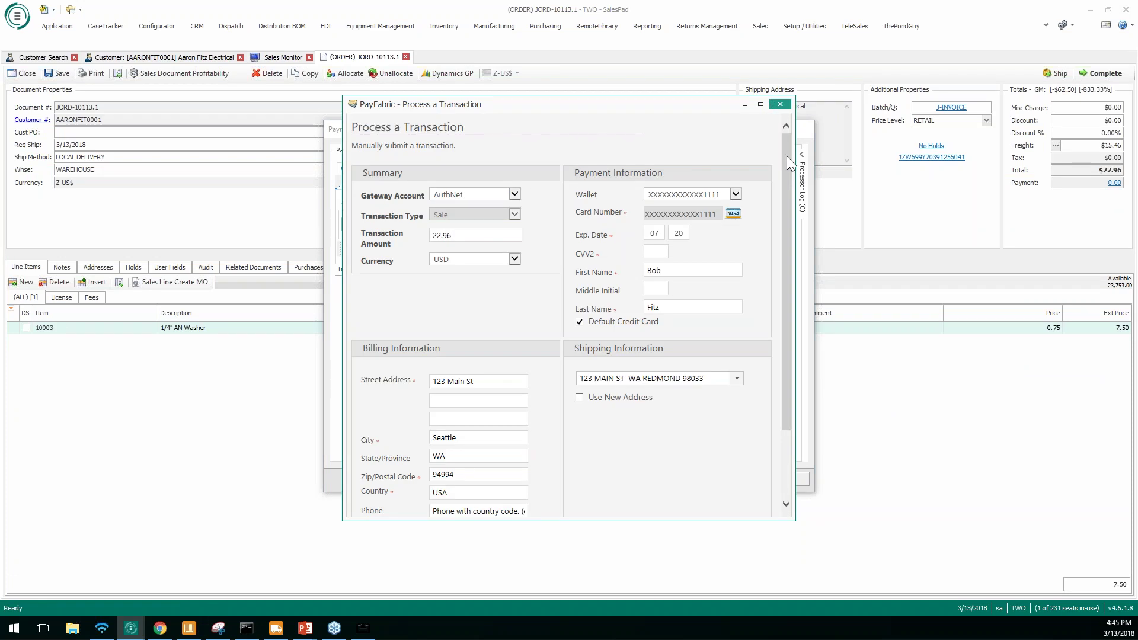
left_click_drag(787, 156, 733, 515)
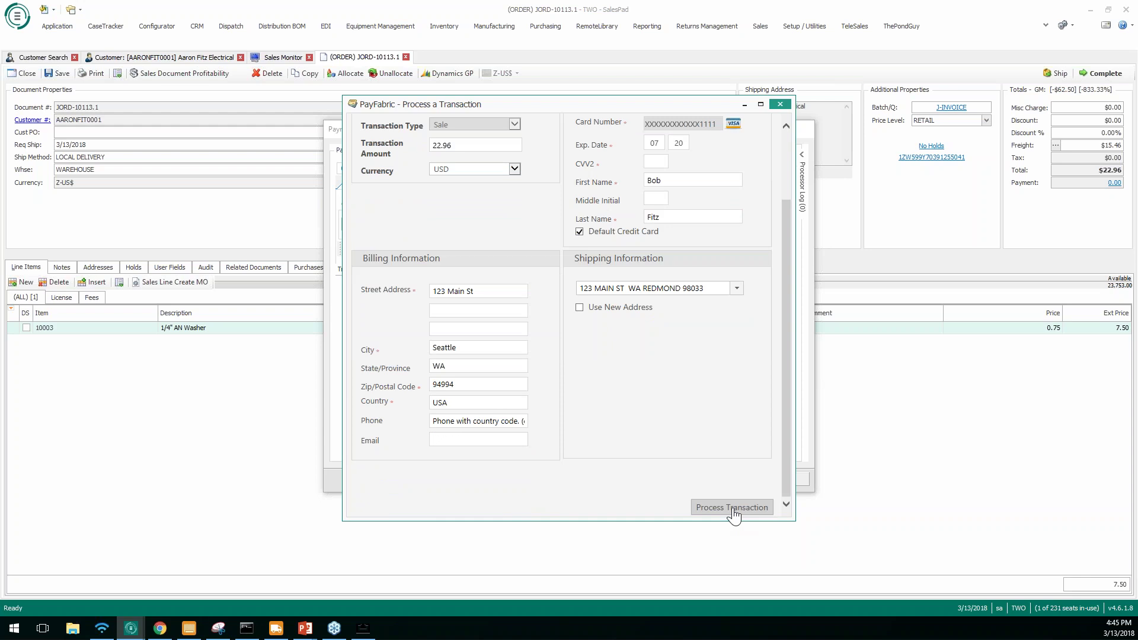
left_click(732, 508)
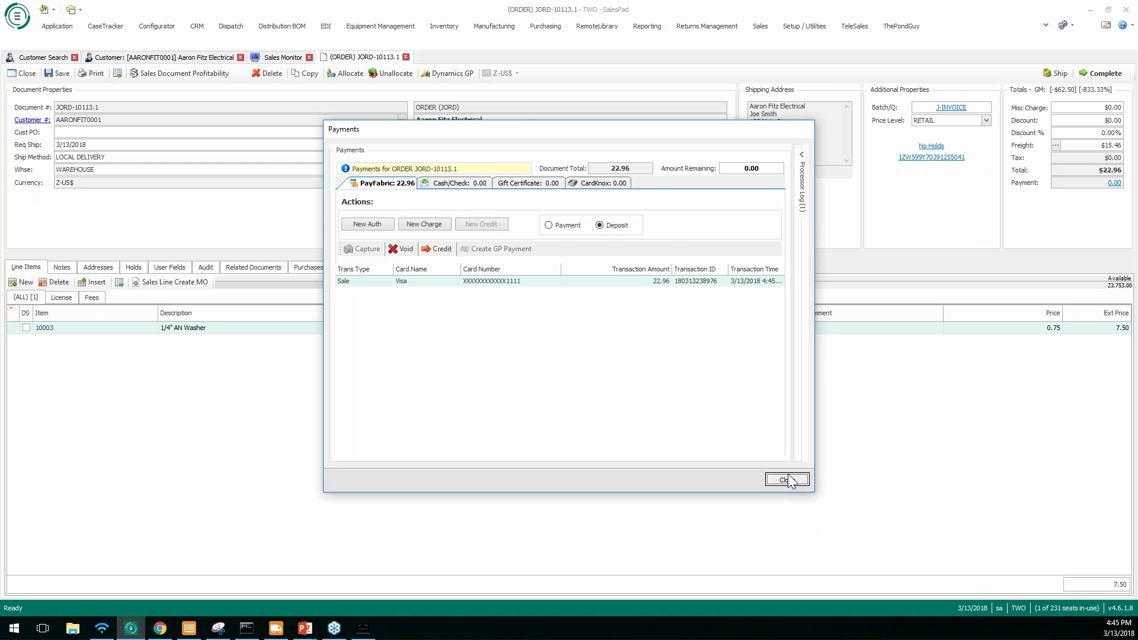
left_click(787, 480)
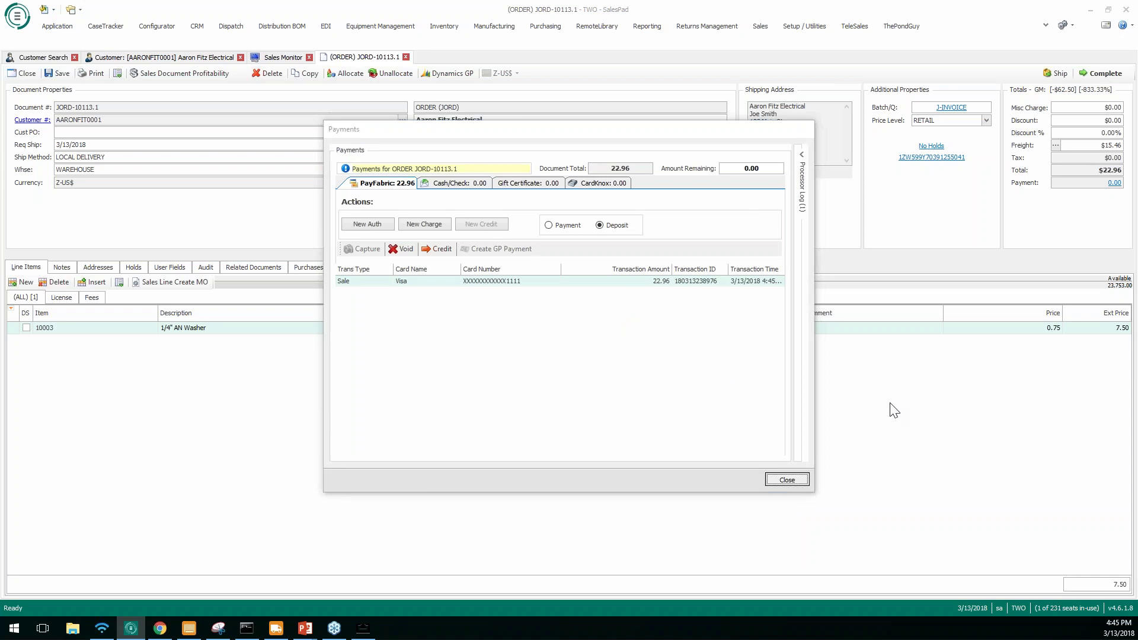
- Close the paid washer order and switch to Google Chrome
left_click(406, 57)
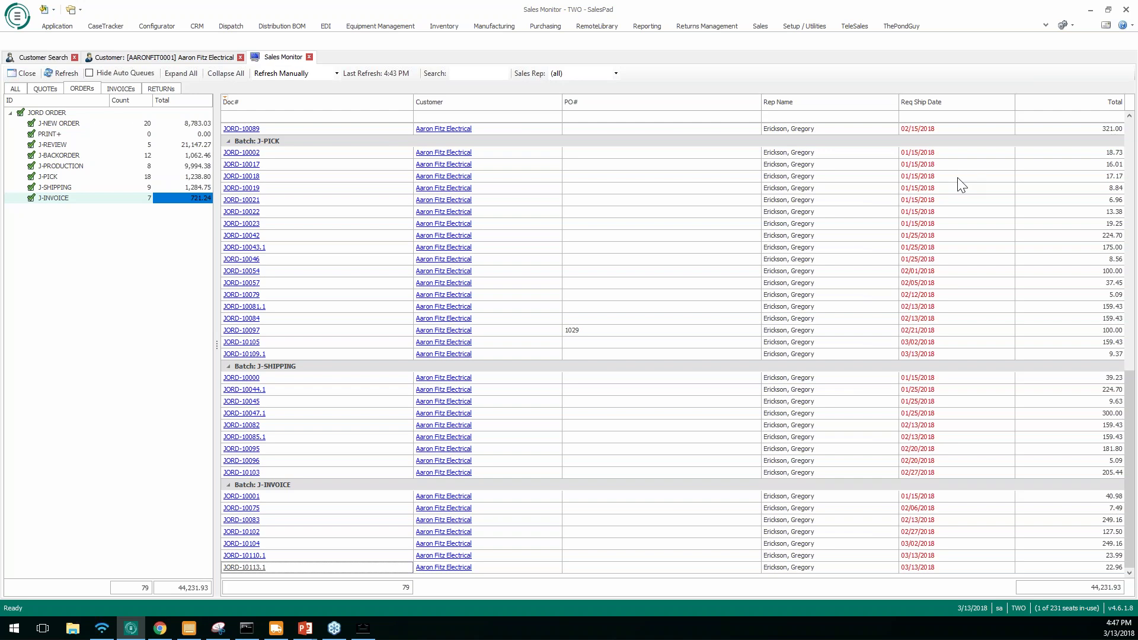
key("alt+Tab")
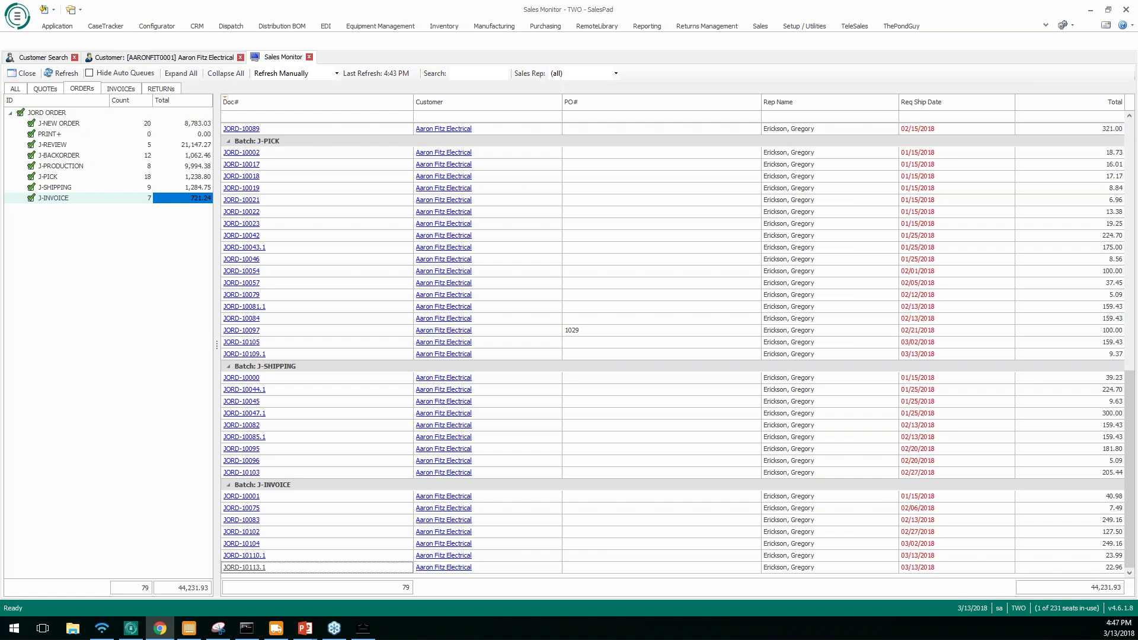